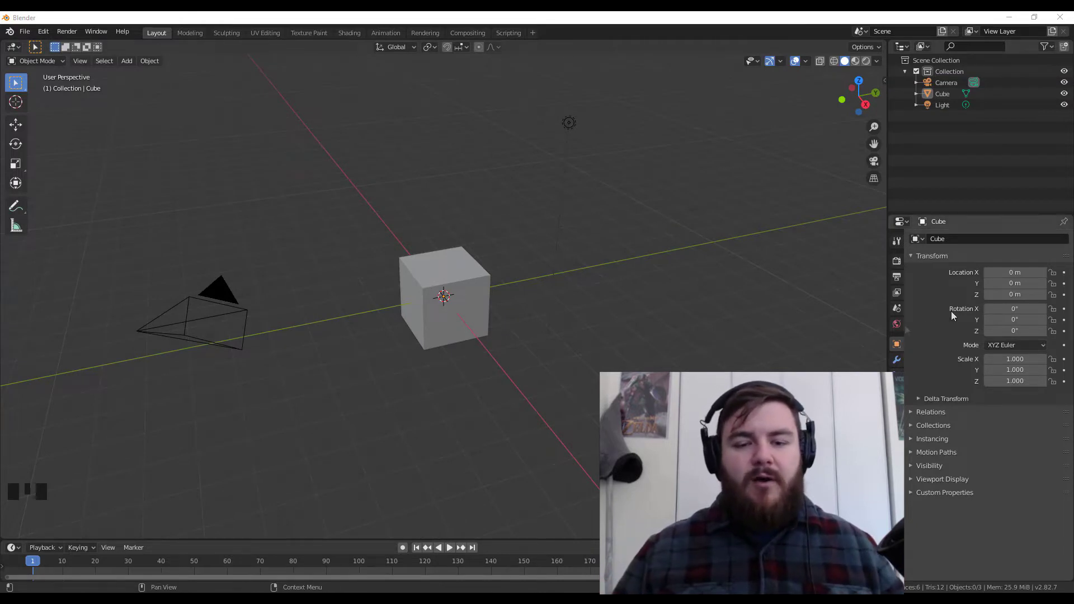
# Step: Delete all default objects from the scene: the camera, cube and light
pyautogui.click(459, 397)
pyautogui.press('a')
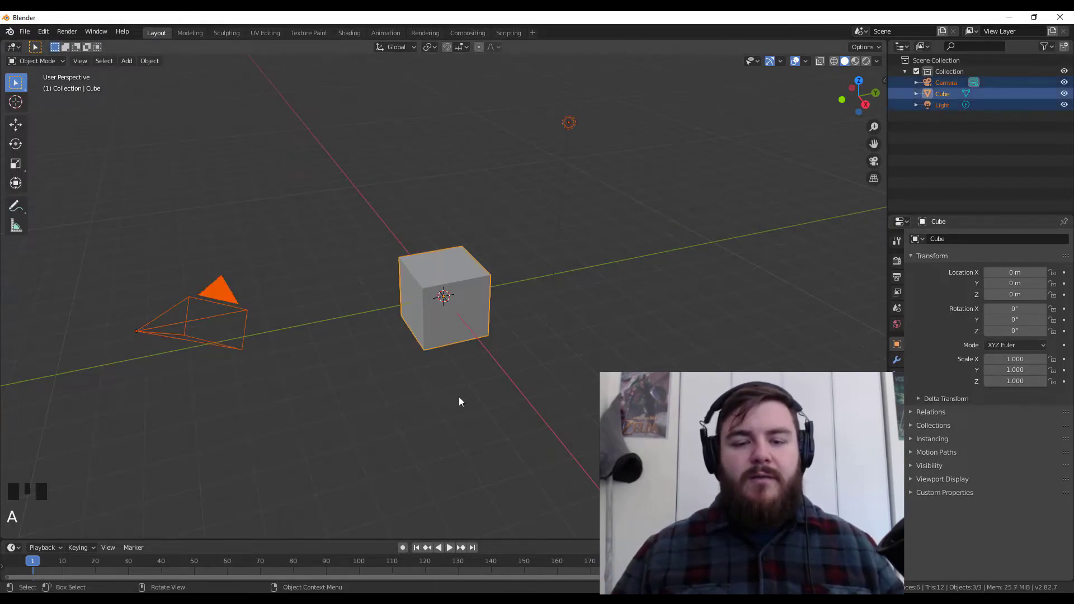
pyautogui.press('x')
pyautogui.click(459, 397)
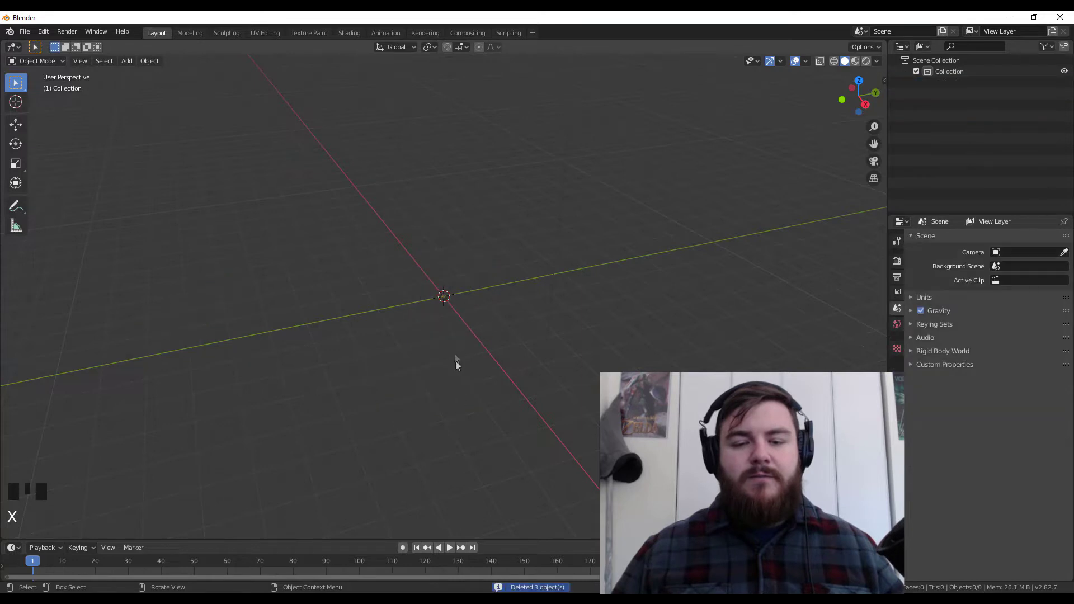
# Step: In front view, add a 2 m mesh plane at the origin with an X rotation of 90°
pyautogui.press('KP_1')
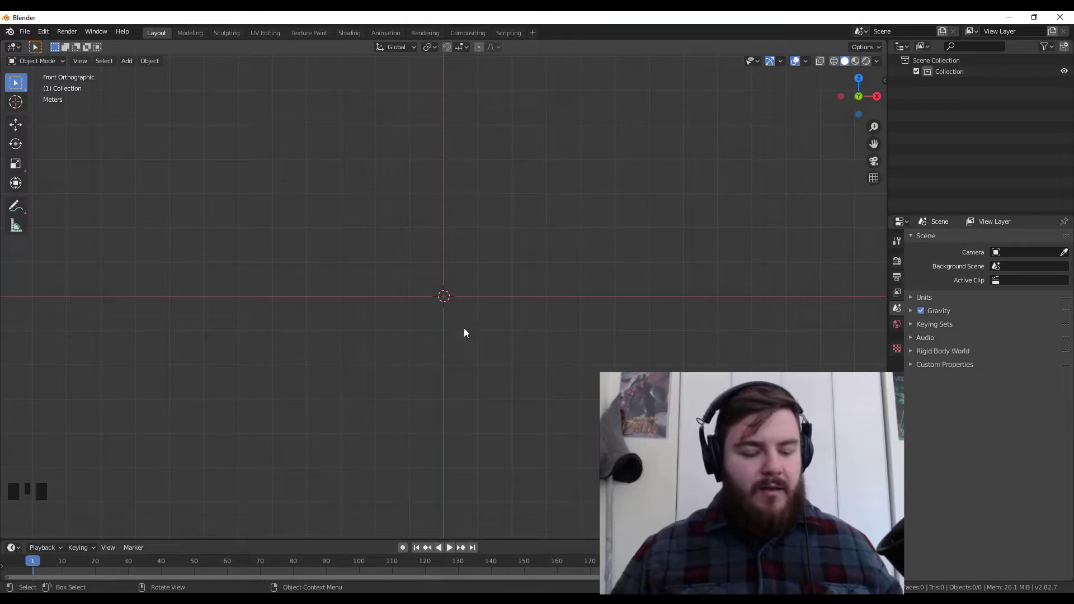
pyautogui.hotkey('shift', 'a')
pyautogui.moveTo(458, 324)
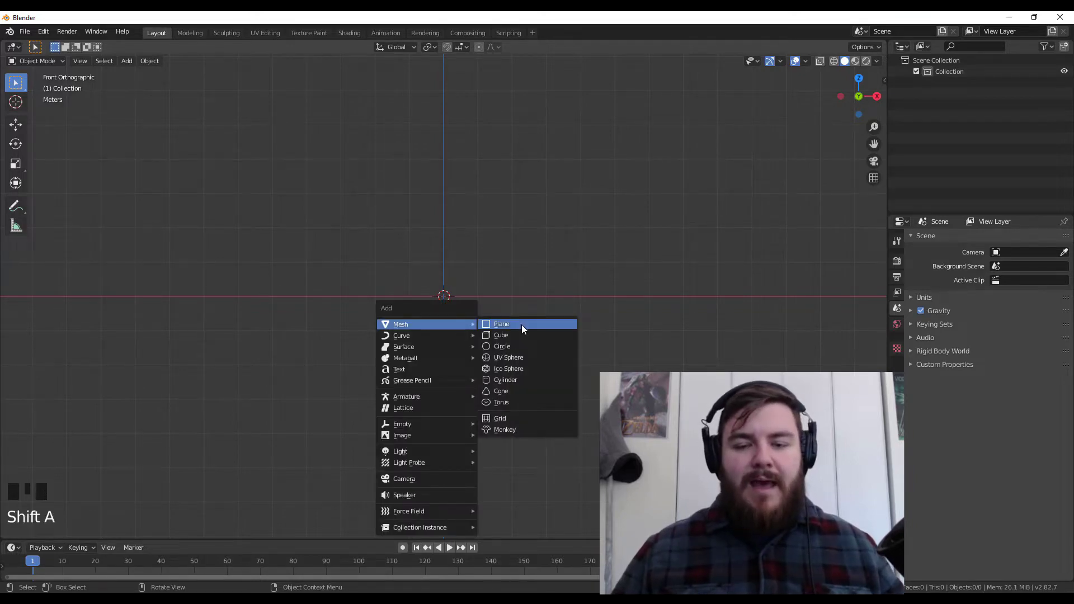
pyautogui.click(524, 329)
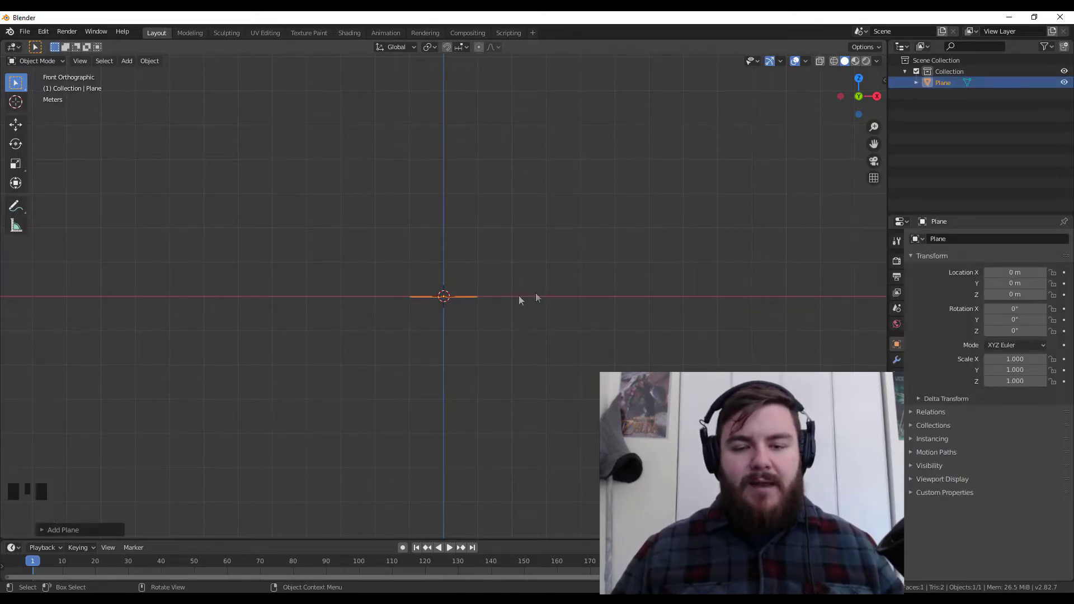
pyautogui.click(42, 529)
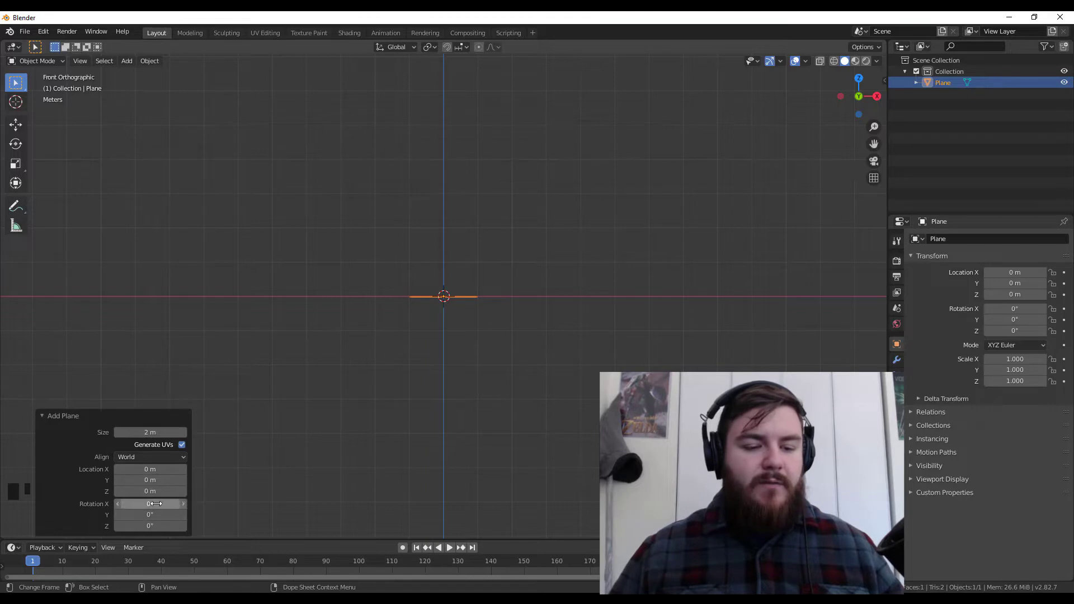
pyautogui.click(138, 504)
pyautogui.press('Return')
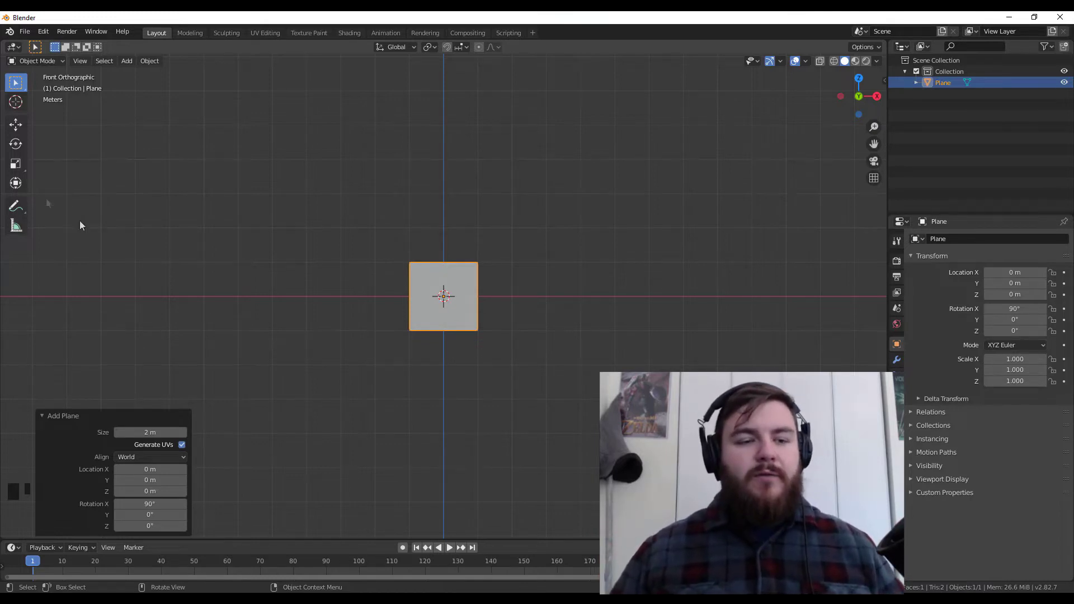
# Step: Annotate a half outline to the right of the Z axis with a sloped top, a curved side notch and a bottom tapering to the axis
pyautogui.click(16, 206)
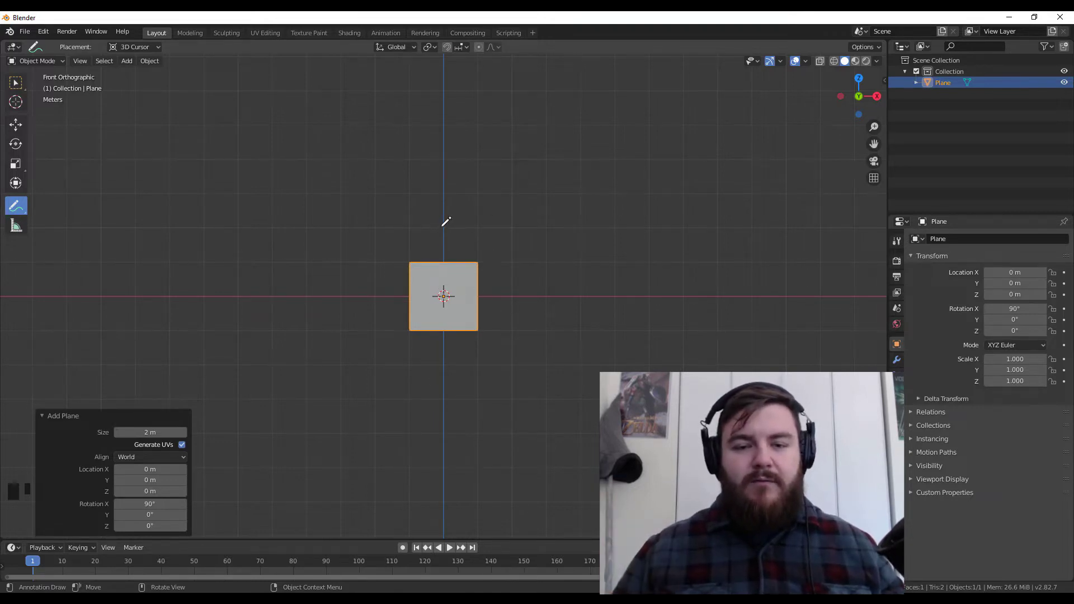
pyautogui.moveTo(442, 226)
pyautogui.mouseDown()
pyautogui.moveTo(479, 242)
pyautogui.moveTo(478, 298)
pyautogui.mouseUp()
pyautogui.moveTo(476, 341); pyautogui.dragTo(443, 388)
pyautogui.click(16, 82)
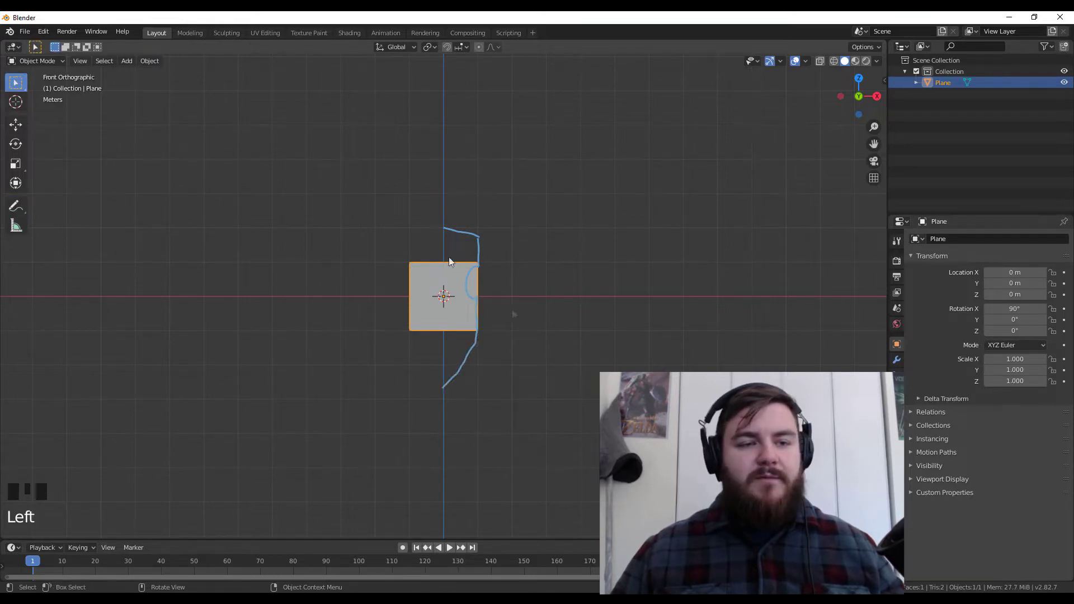
# Step: Enter Edit Mode on the plane and add a Mirror modifier to it
pyautogui.press('Tab')
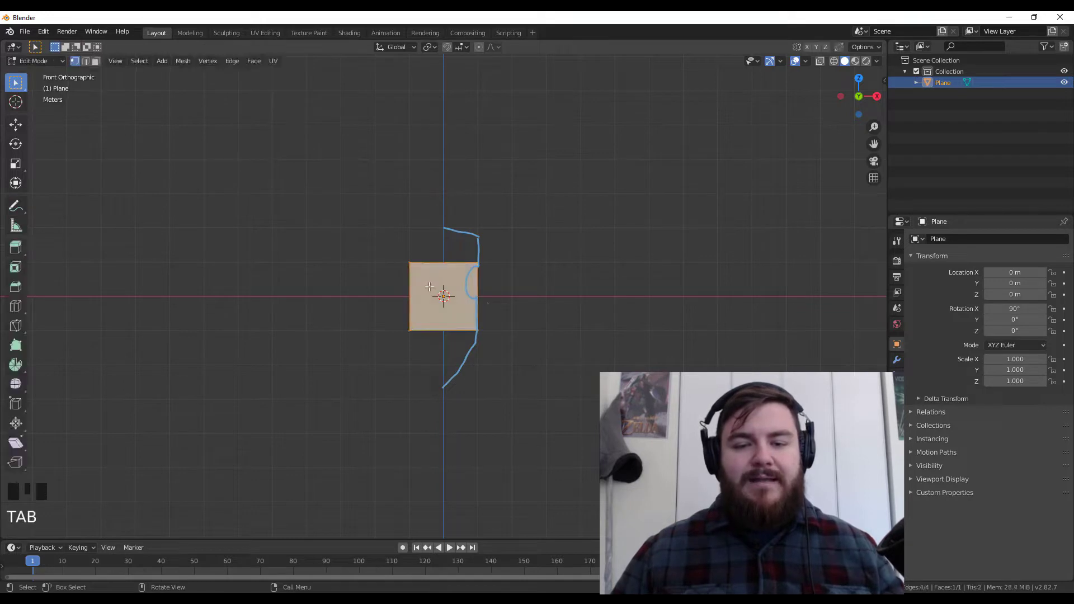
pyautogui.click(896, 360)
pyautogui.click(945, 239)
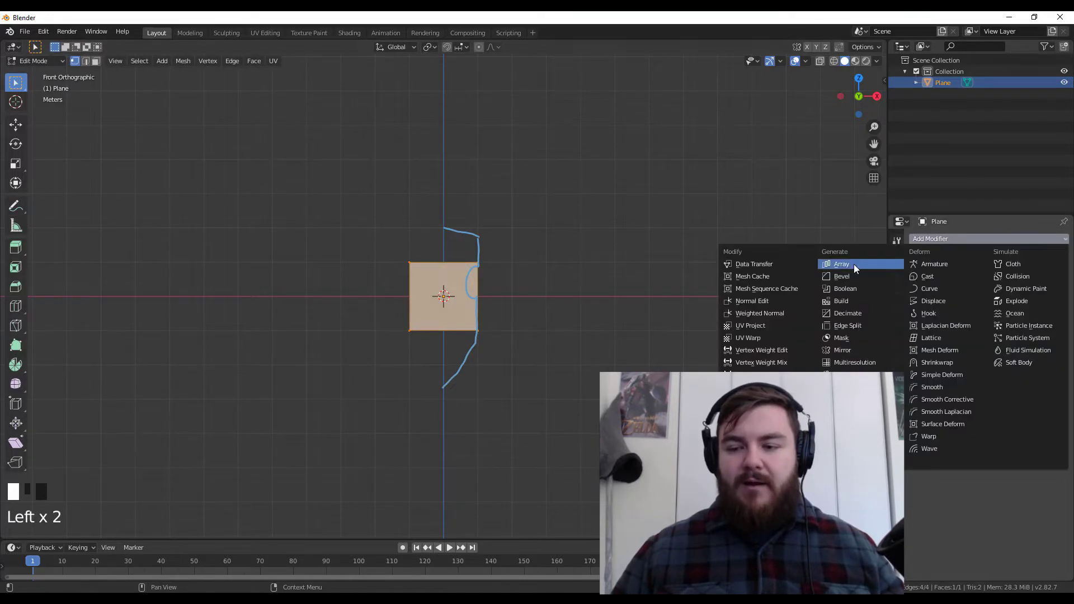
pyautogui.click(864, 351)
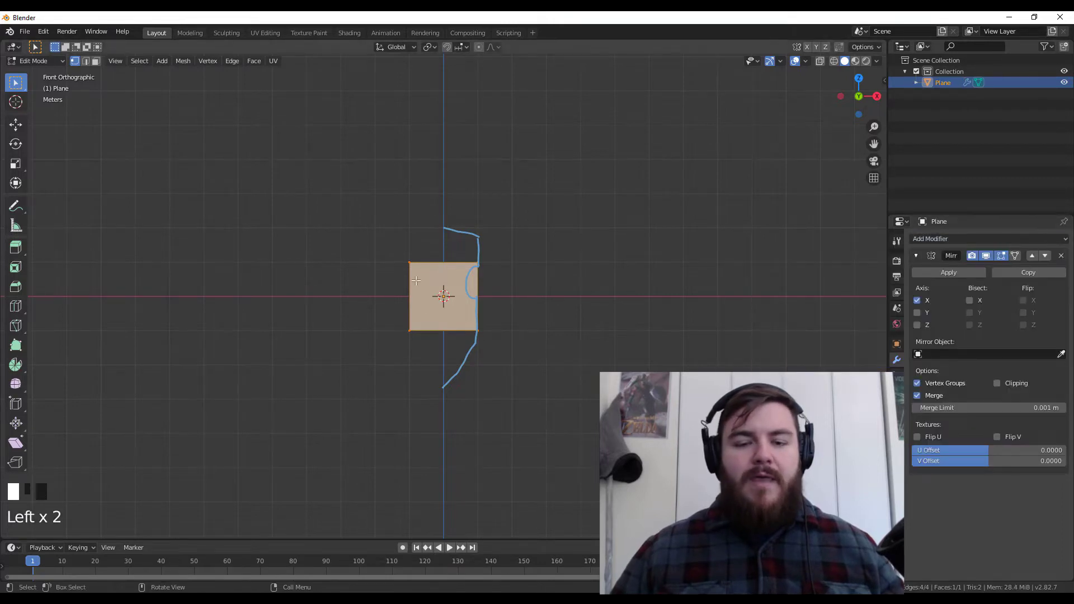
# Step: Move the plane's left edge about 1.26 m along X, past the centre line
pyautogui.moveTo(391, 249); pyautogui.dragTo(422, 368)
pyautogui.press('g')
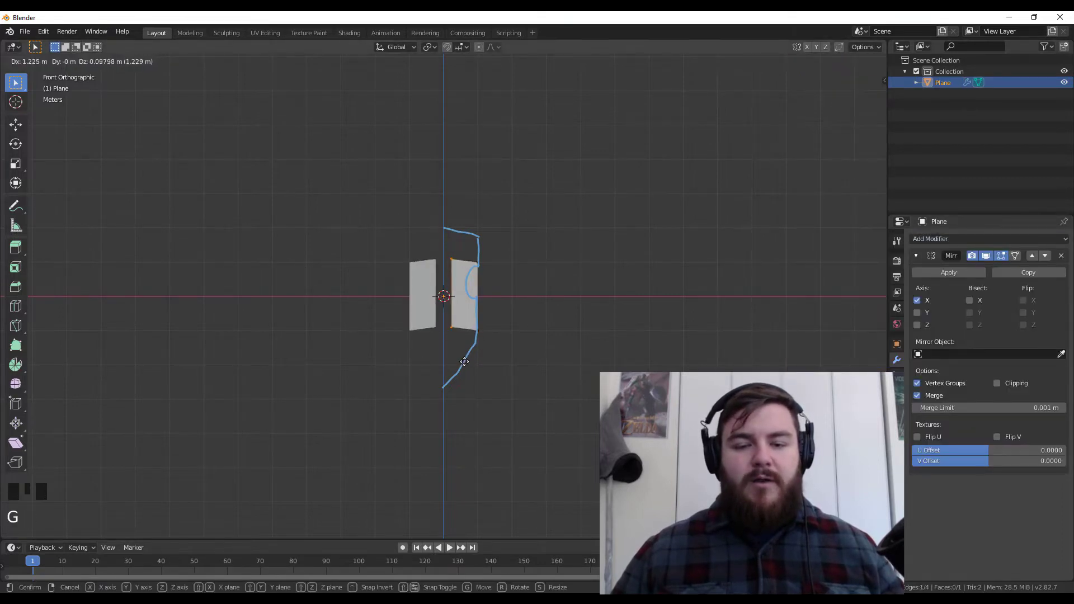
pyautogui.click(465, 364)
# Step: Enable Clipping in the Mirror modifier and move the inner edge back about 0.46 m along X onto the centre line
pyautogui.click(997, 384)
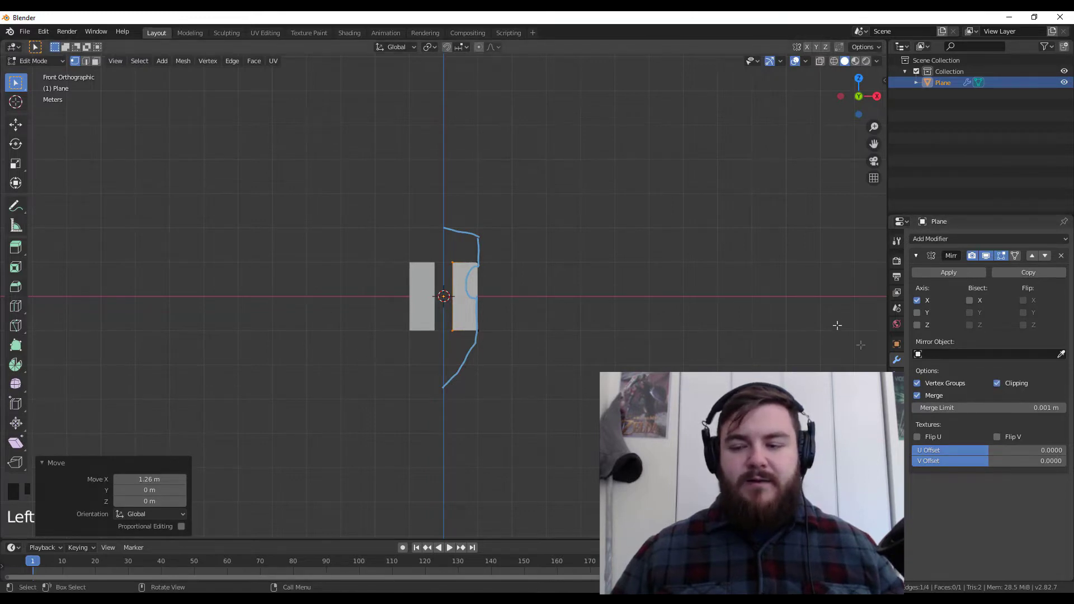
pyautogui.press('g')
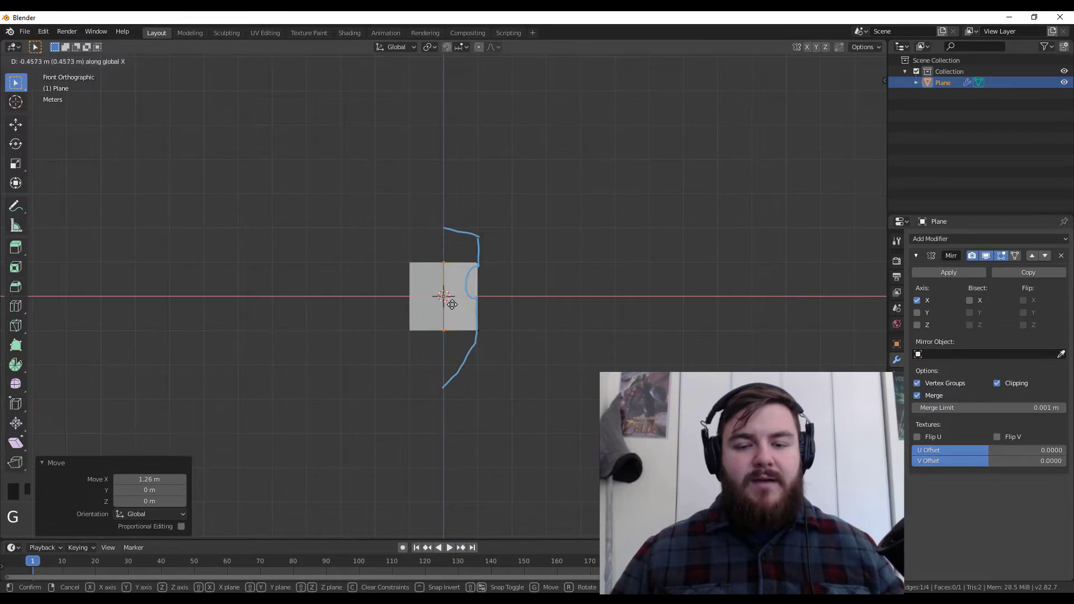
pyautogui.click(450, 305)
# Step: Raise the plane's top edge about 0.74 m along Z to the upper corner of the annotated outline
pyautogui.scroll(3, 450, 311)
pyautogui.scroll(1, 450, 312)
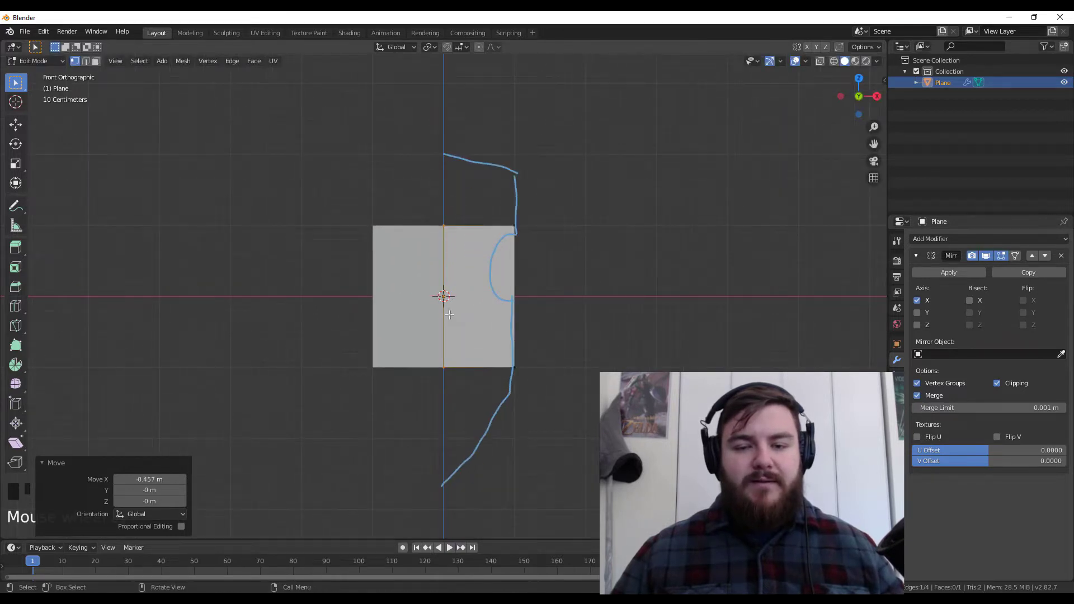
pyautogui.click(442, 223)
pyautogui.moveTo(433, 209); pyautogui.dragTo(532, 257)
pyautogui.press('g')
pyautogui.press('z')
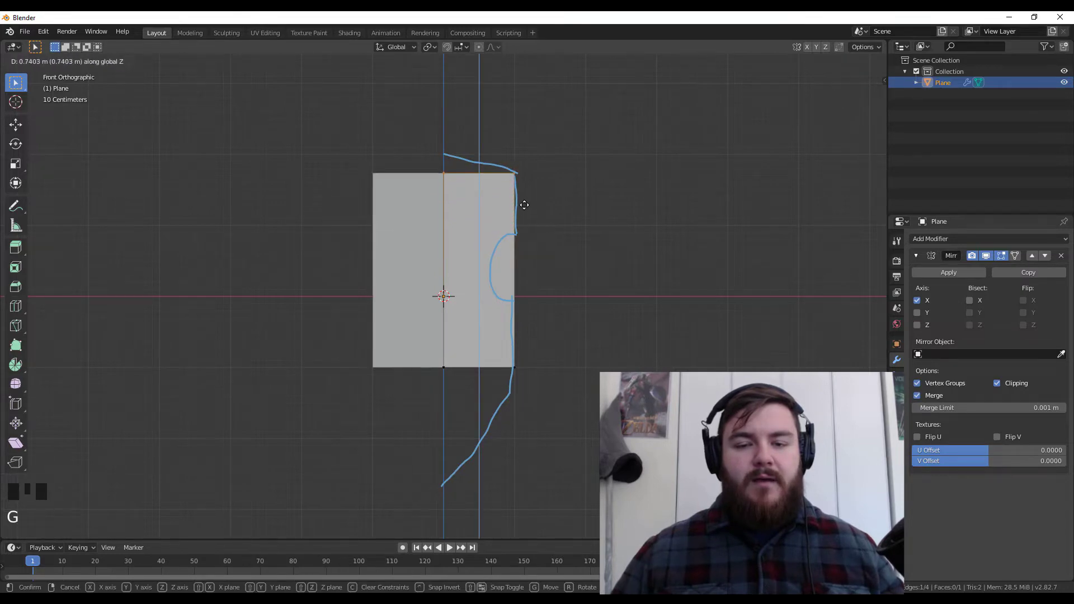
pyautogui.click(523, 200)
# Step: Lower the plane's bottom edge 0.37 m along Z to where the annotated outline starts to taper
pyautogui.moveTo(436, 358); pyautogui.dragTo(547, 383)
pyautogui.press('g')
pyautogui.press('z')
pyautogui.click(527, 404)
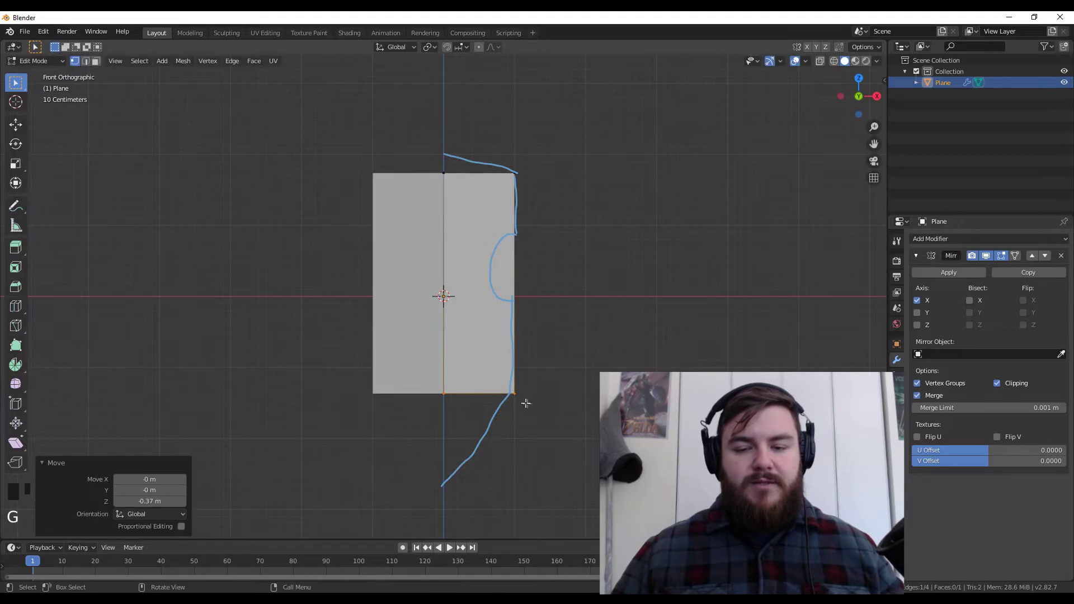
pyautogui.click(521, 400)
# Step: Add two horizontal loop cuts with a slide factor of about -0.244, aligned with the ends of the annotated notch
pyautogui.hotkey('ctrl', 'r')
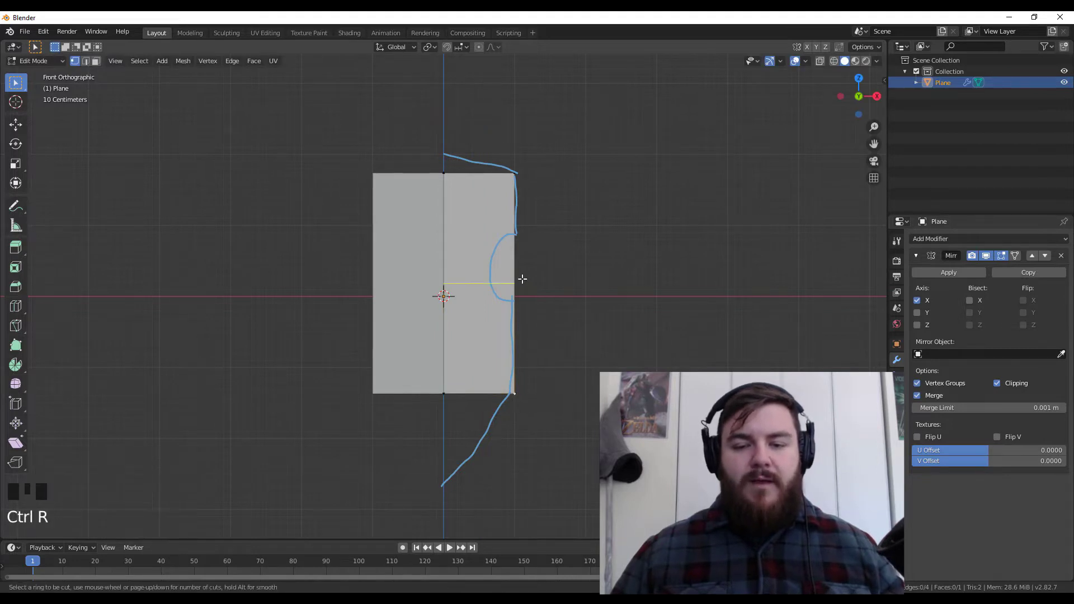
pyautogui.scroll(1, 521, 278)
pyautogui.scroll(1, 521, 279)
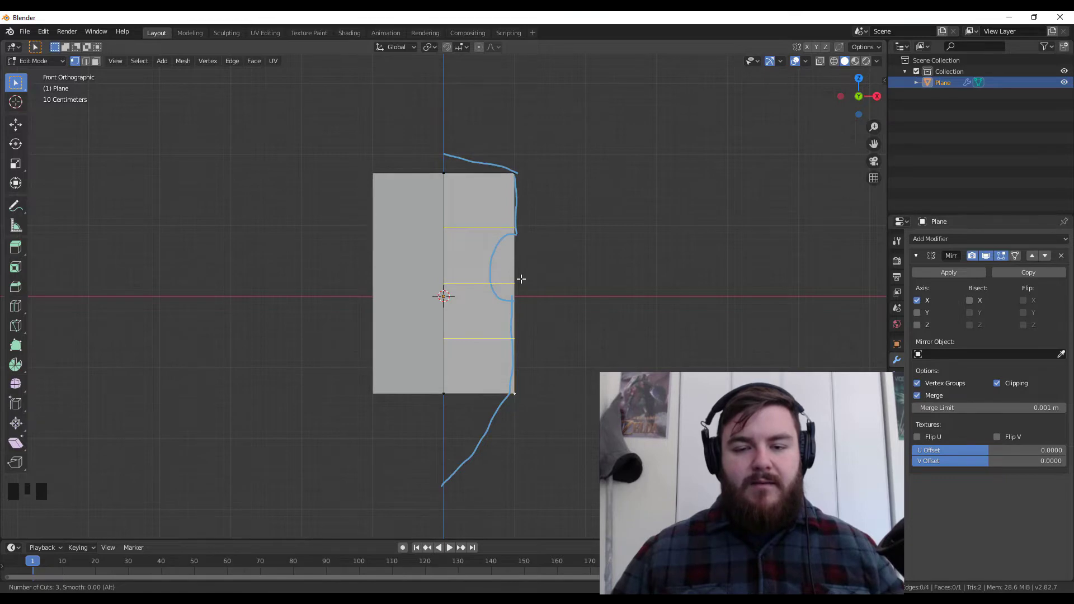
pyautogui.click(521, 279)
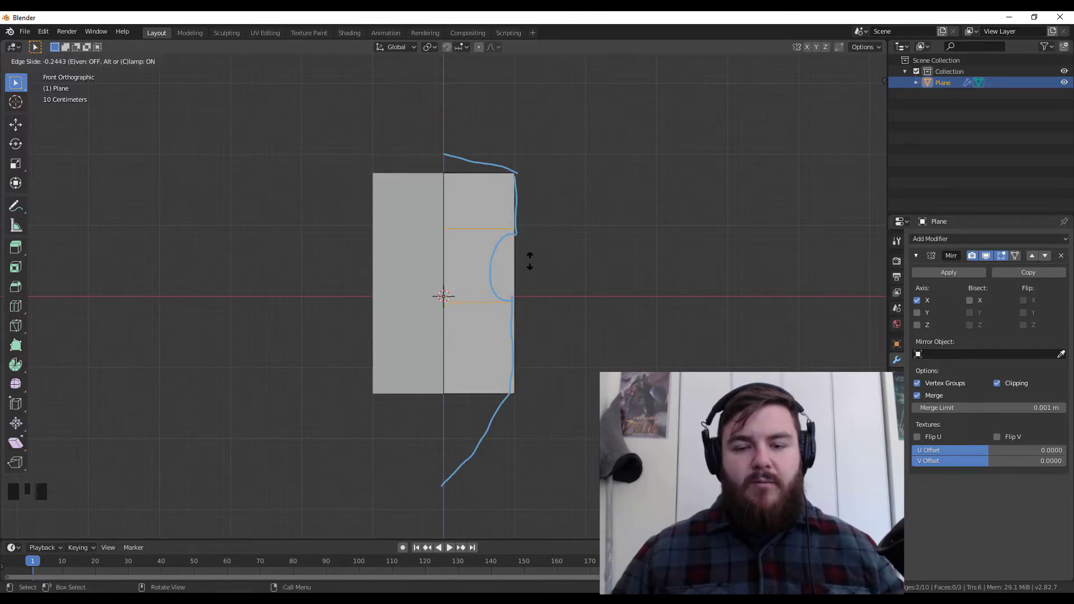
pyautogui.click(530, 261)
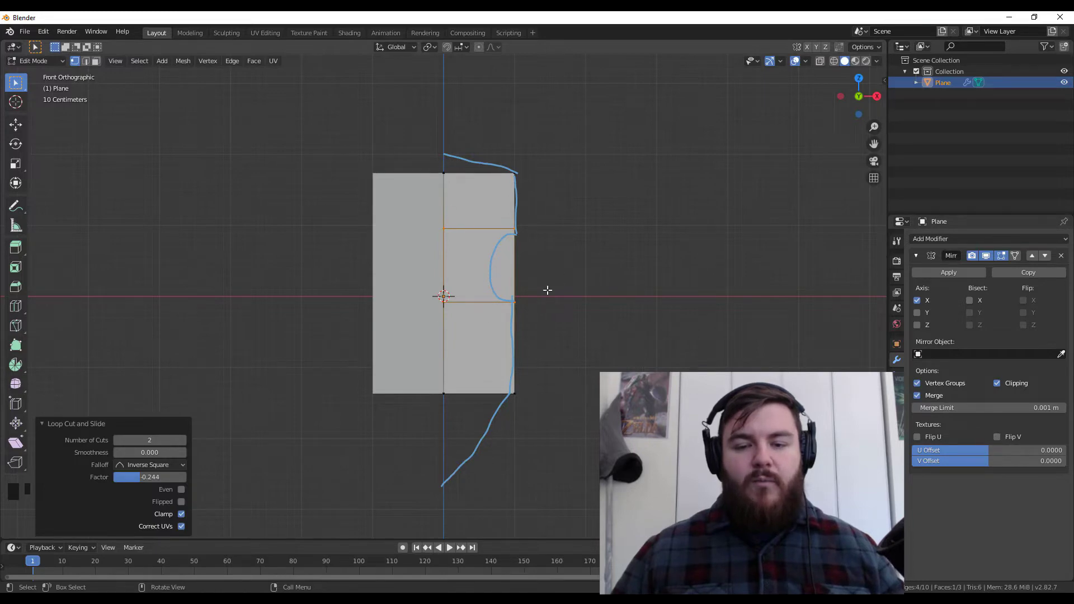
# Step: Add two more evenly spaced horizontal loop cuts within the notch section, without sliding them
pyautogui.hotkey('ctrl', 'r')
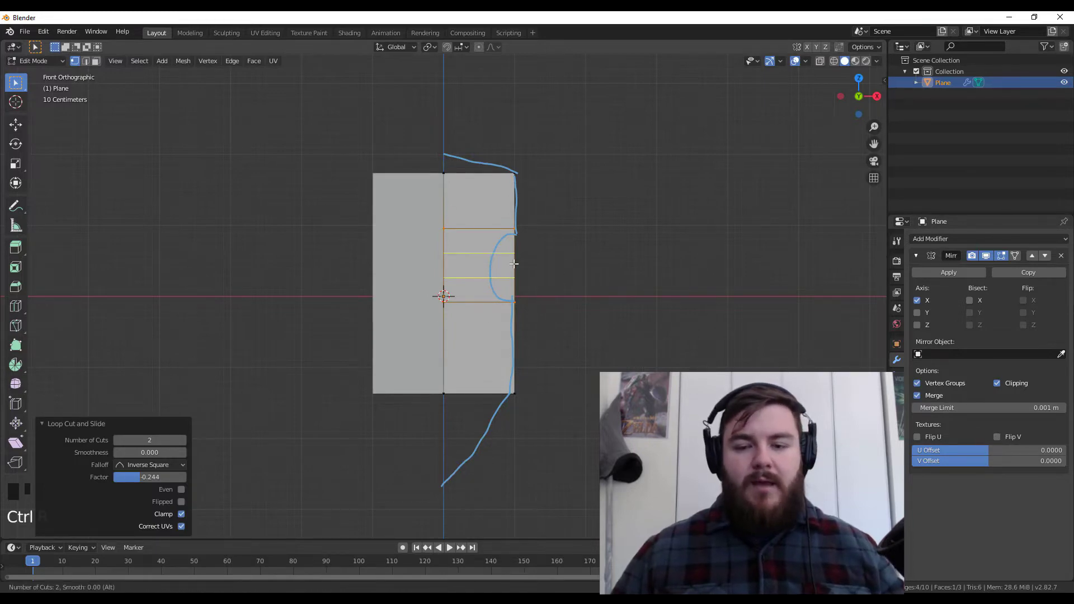
pyautogui.click(514, 264)
pyautogui.rightClick(515, 263)
# Step: Move the two outer vertices in the middle of the notch inward about 0.33 m along X to the annotated curve
pyautogui.click(515, 256)
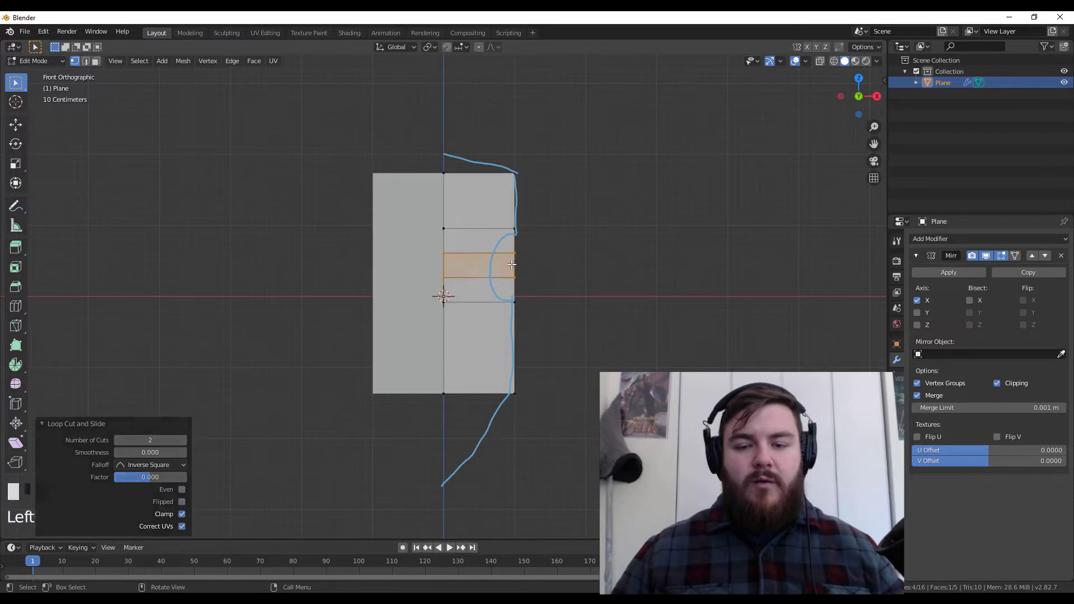
pyautogui.keyDown('shift'); pyautogui.click(517, 276); pyautogui.keyUp('shift')
pyautogui.press('g')
pyautogui.press('x')
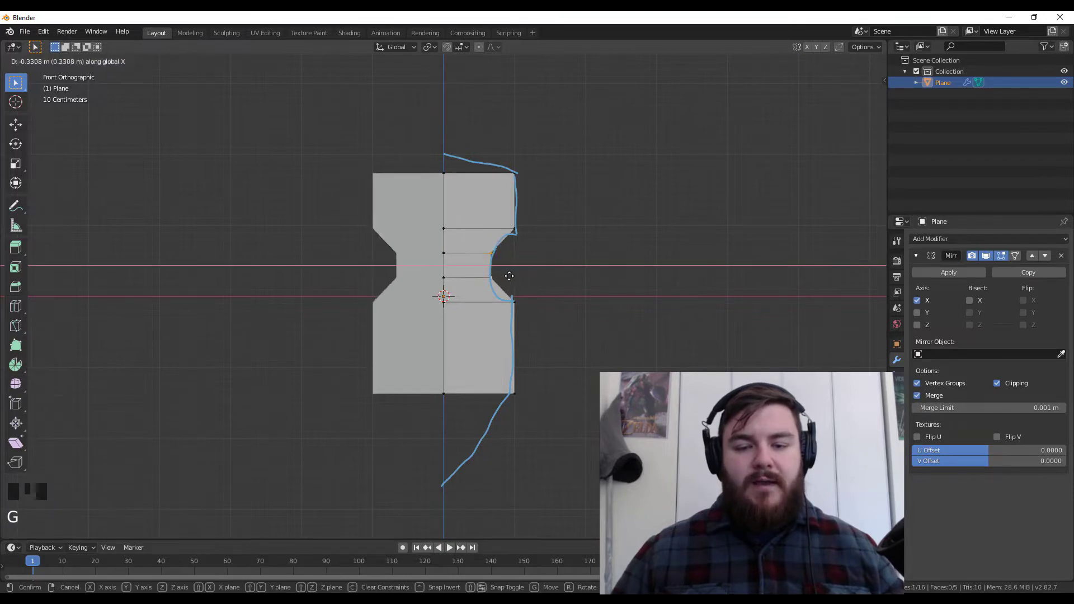
pyautogui.click(509, 276)
# Step: Edge-slide the notch's lower inner loop down by about 0.33 and its upper inner loop up by a factor of -0.335
pyautogui.keyDown('alt'); pyautogui.click(471, 277); pyautogui.keyUp('alt')
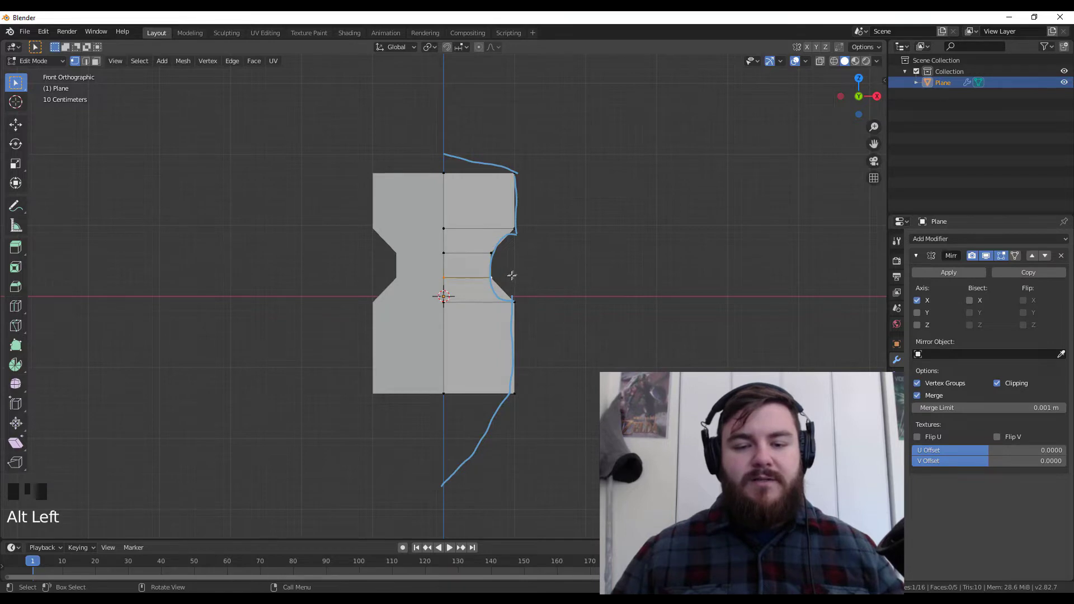
pyautogui.press('g')
pyautogui.press('g')
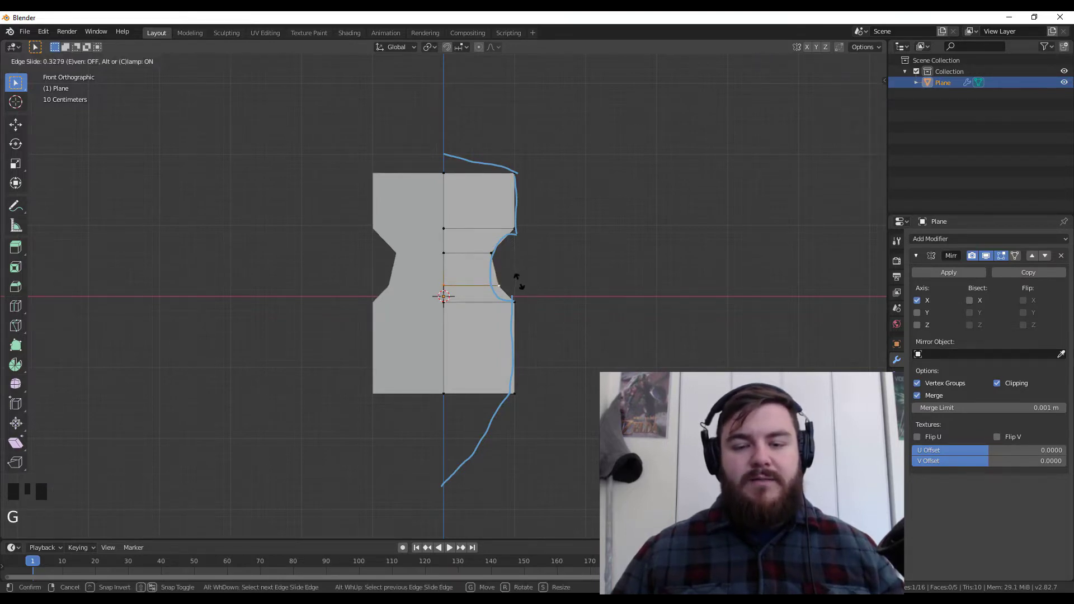
pyautogui.click(519, 282)
pyautogui.keyDown('alt'); pyautogui.click(470, 253); pyautogui.keyUp('alt')
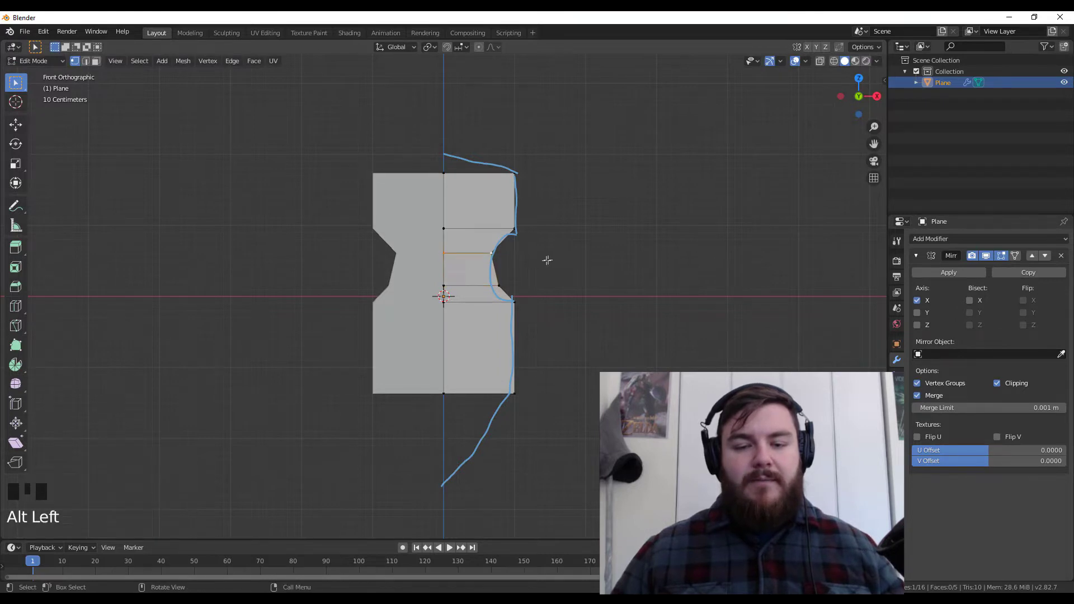
pyautogui.press('g')
pyautogui.press('g')
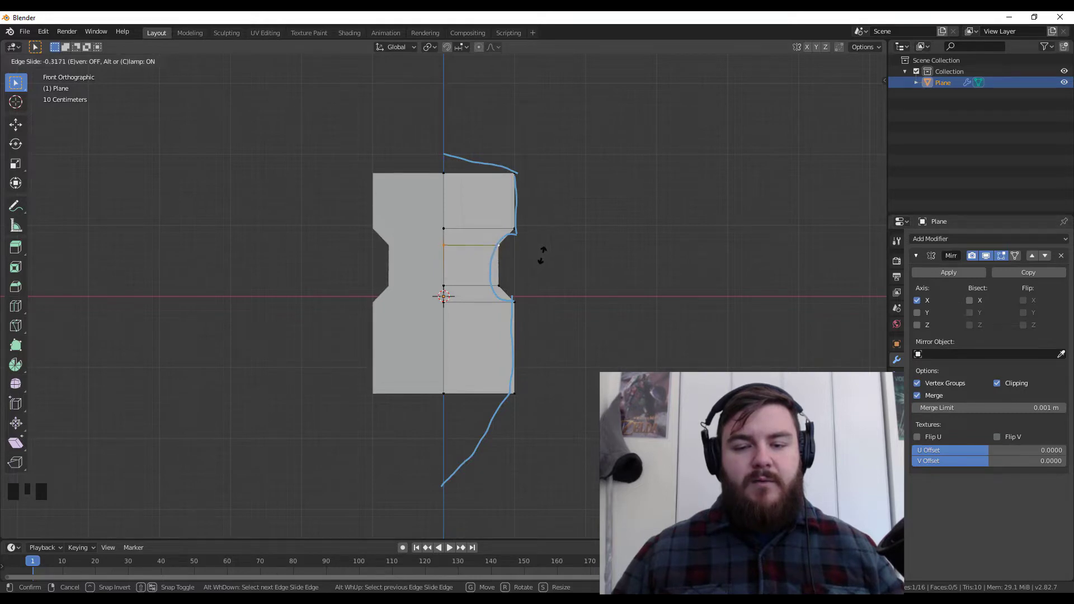
pyautogui.click(458, 261)
# Step: Add a centred horizontal loop cut in the notch and move its outer vertex inward about 0.1 m to round the curve
pyautogui.hotkey('ctrl', 'r')
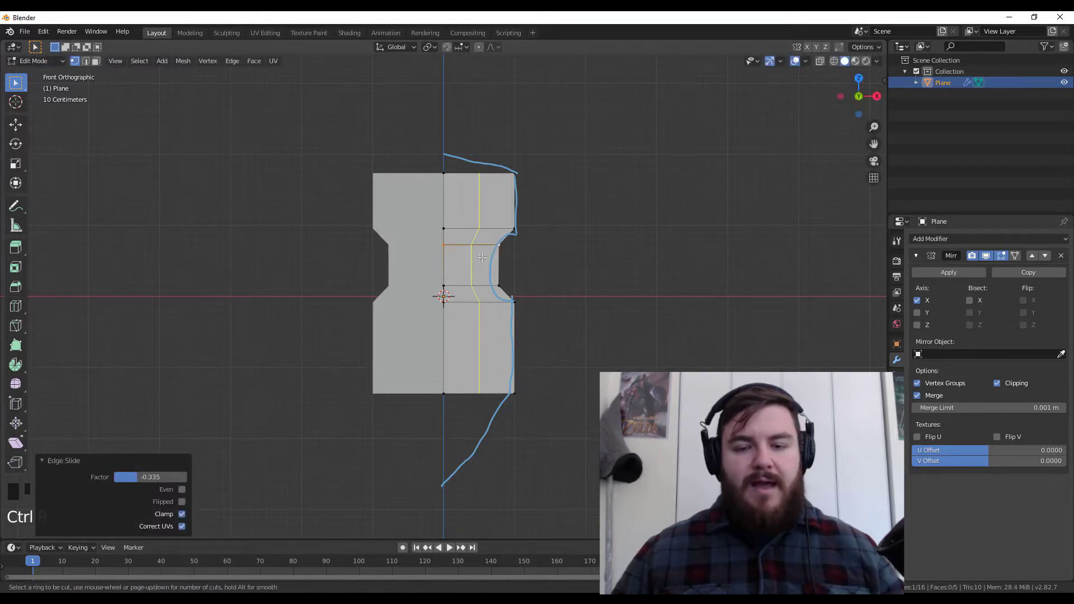
pyautogui.click(511, 263)
pyautogui.rightClick(511, 263)
pyautogui.click(499, 265)
pyautogui.press('g')
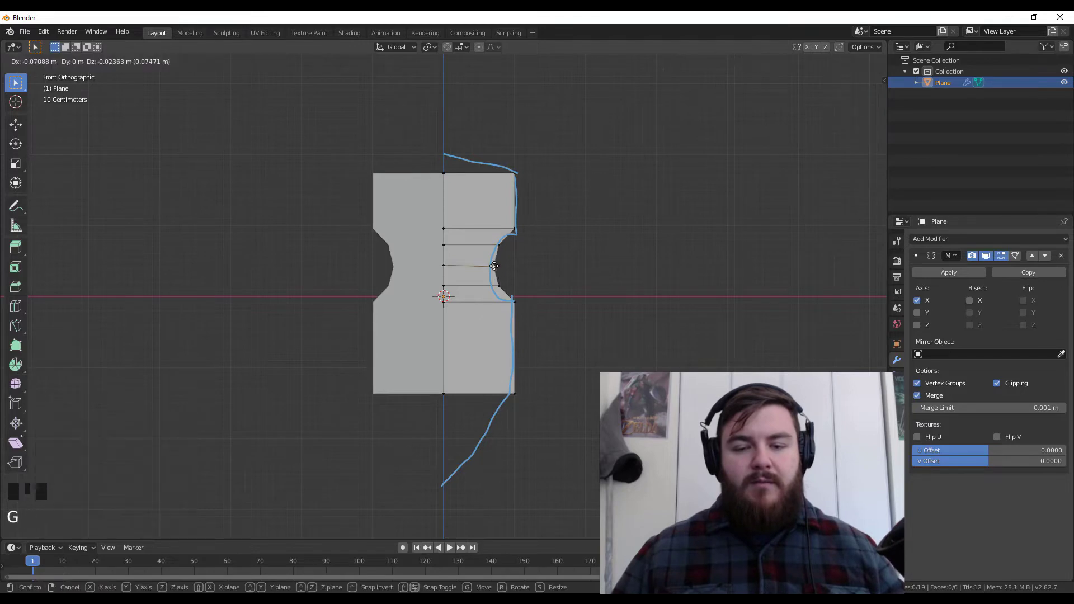
pyautogui.click(491, 265)
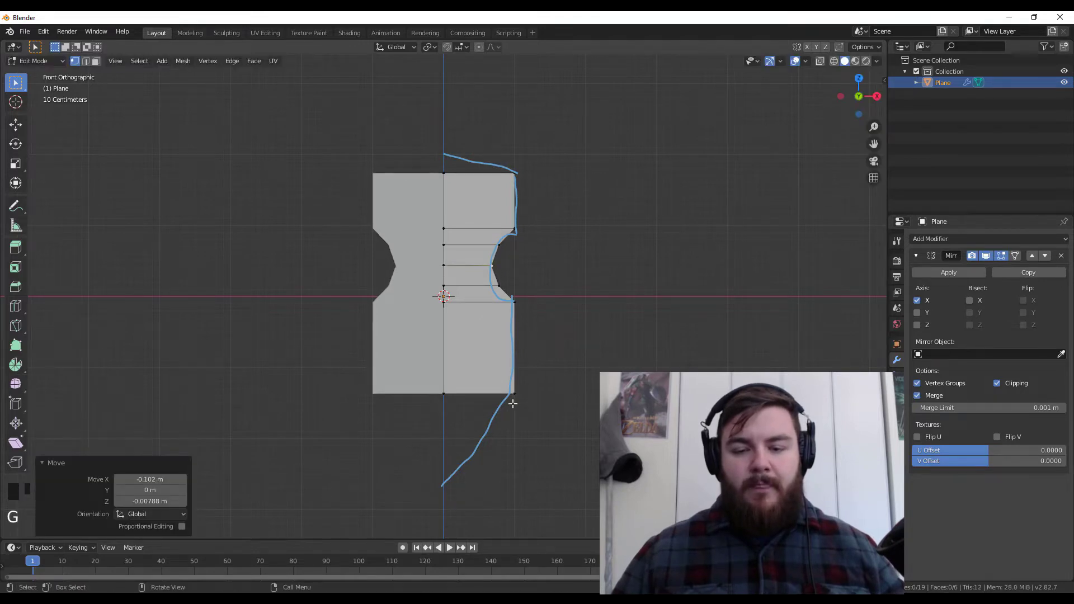
# Step: Extrude the bottom edge about 1.15 m down and 0.85 m inward to form the tapered lower section along the annotation
pyautogui.keyDown('shift'); pyautogui.moveTo(511, 391); pyautogui.dragTo(513, 330, button='middle'); pyautogui.keyUp('shift')
pyautogui.moveTo(428, 309); pyautogui.dragTo(539, 346)
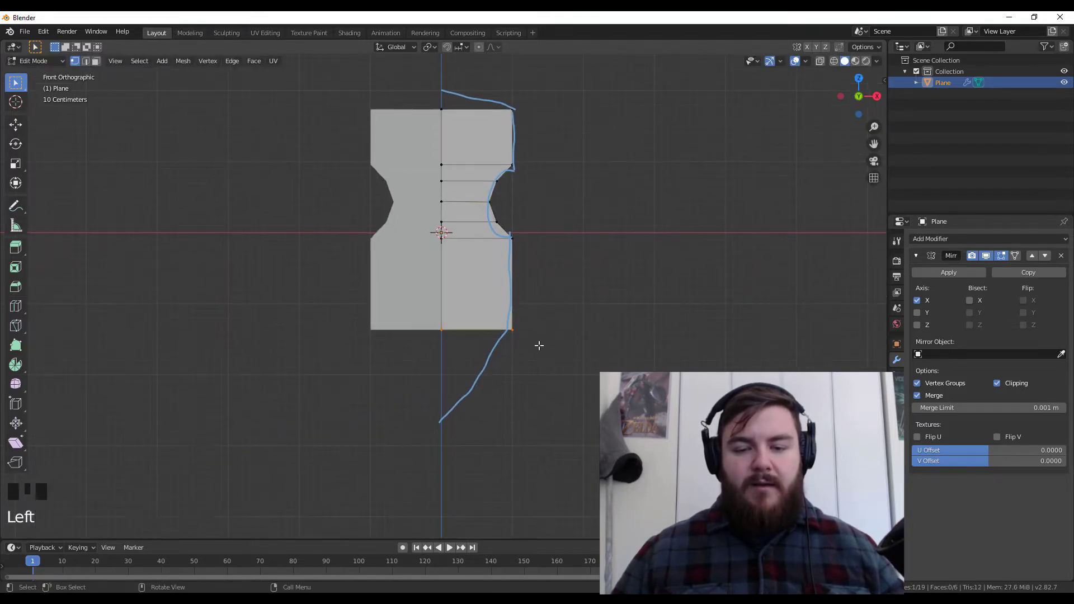
pyautogui.press('e')
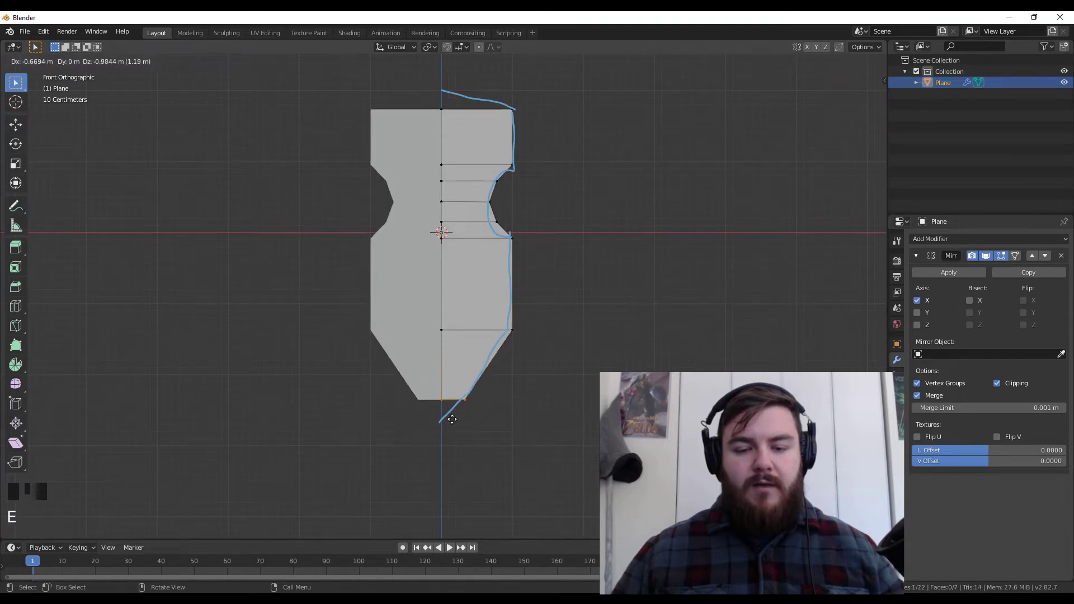
pyautogui.click(440, 429)
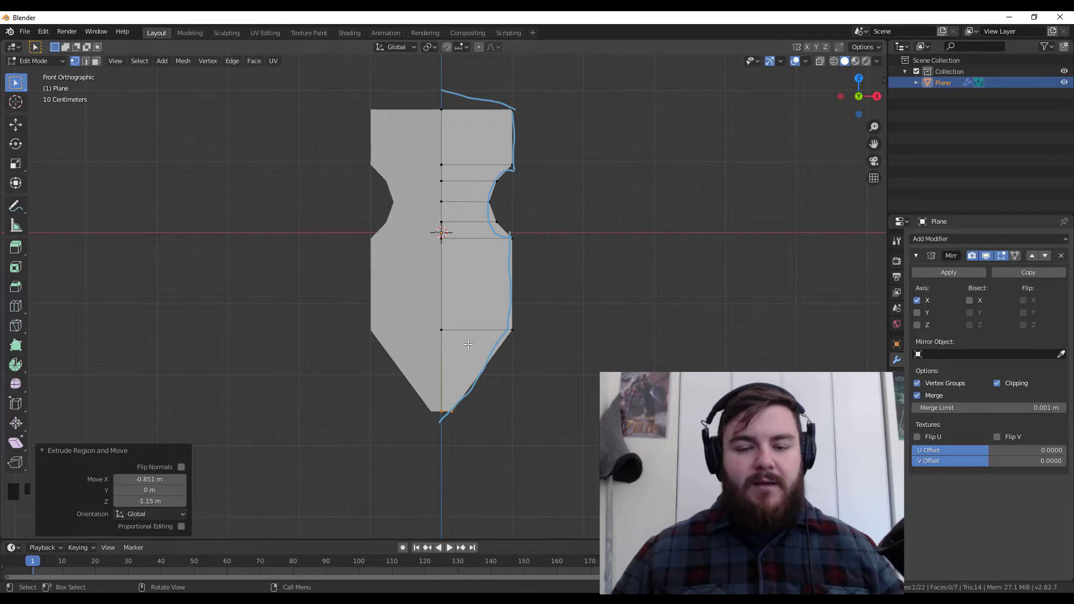
# Step: Add a centred horizontal loop cut across the tapered bottom and move its outer vertex about 0.09 m outward and 0.03 m down
pyautogui.hotkey('ctrl', 'r')
pyautogui.click(492, 376)
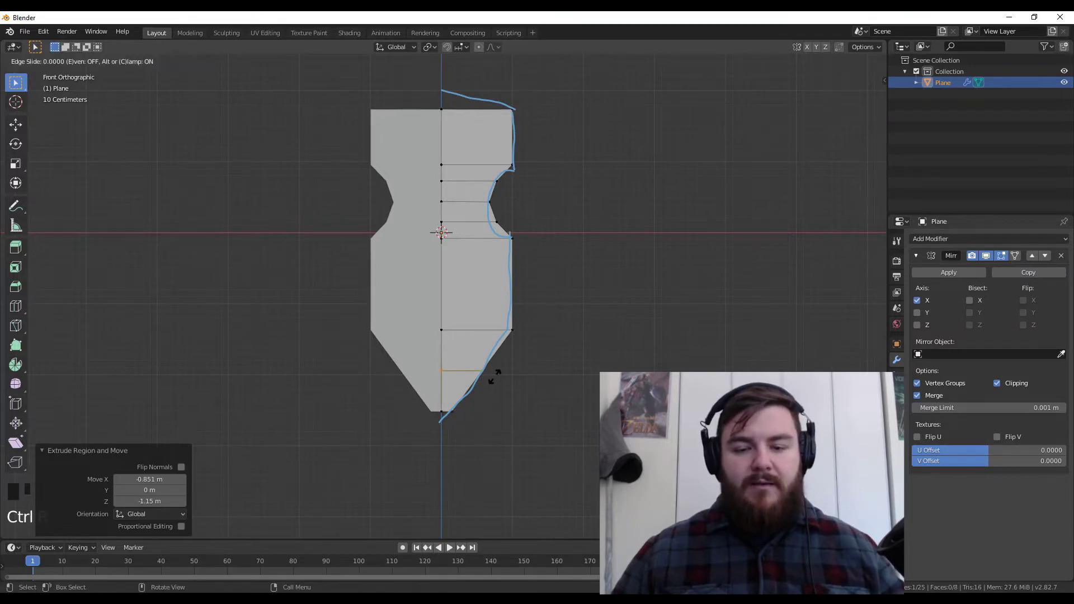
pyautogui.click(493, 377)
pyautogui.press('g')
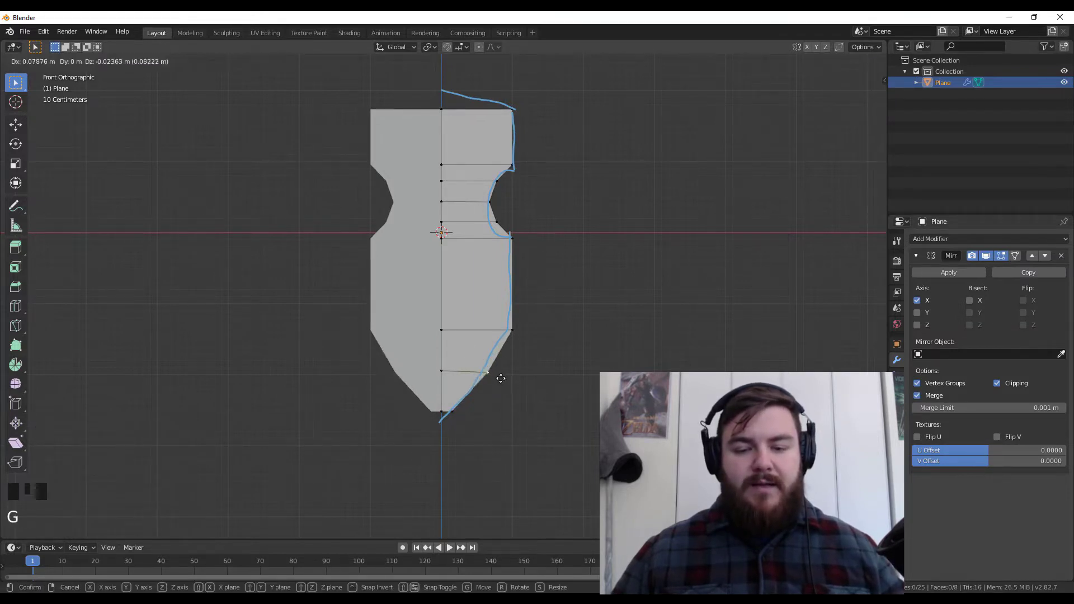
pyautogui.click(499, 376)
# Step: Raise the top edge 0.26 m along Z and lower its outer vertex by 0.26 m to form a central peak
pyautogui.keyDown('shift'); pyautogui.moveTo(541, 172); pyautogui.dragTo(539, 312, button='middle'); pyautogui.keyUp('shift')
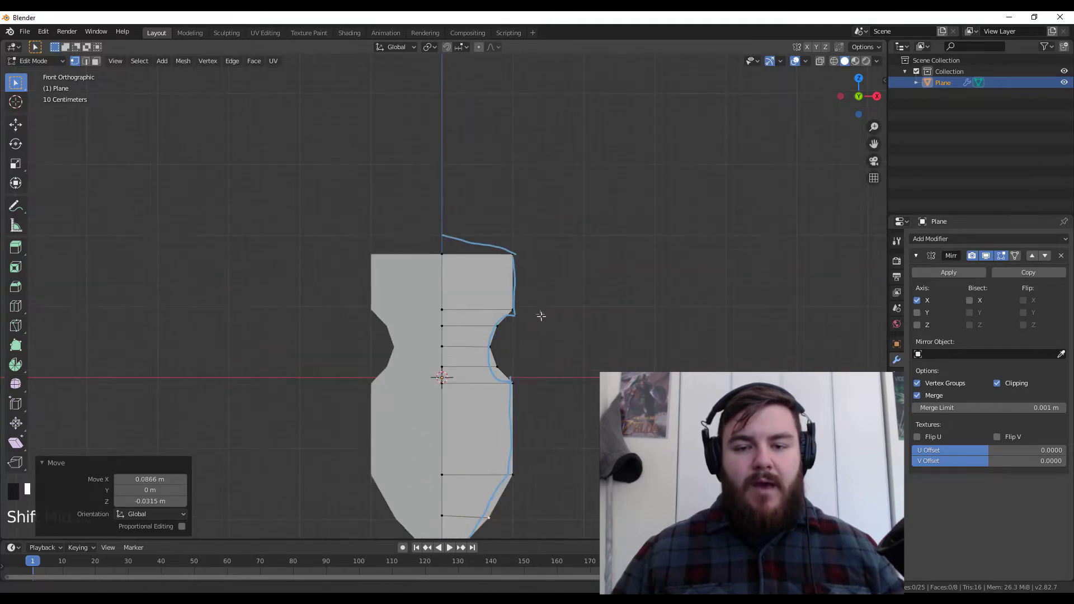
pyautogui.moveTo(434, 238); pyautogui.dragTo(506, 273)
pyautogui.press('g')
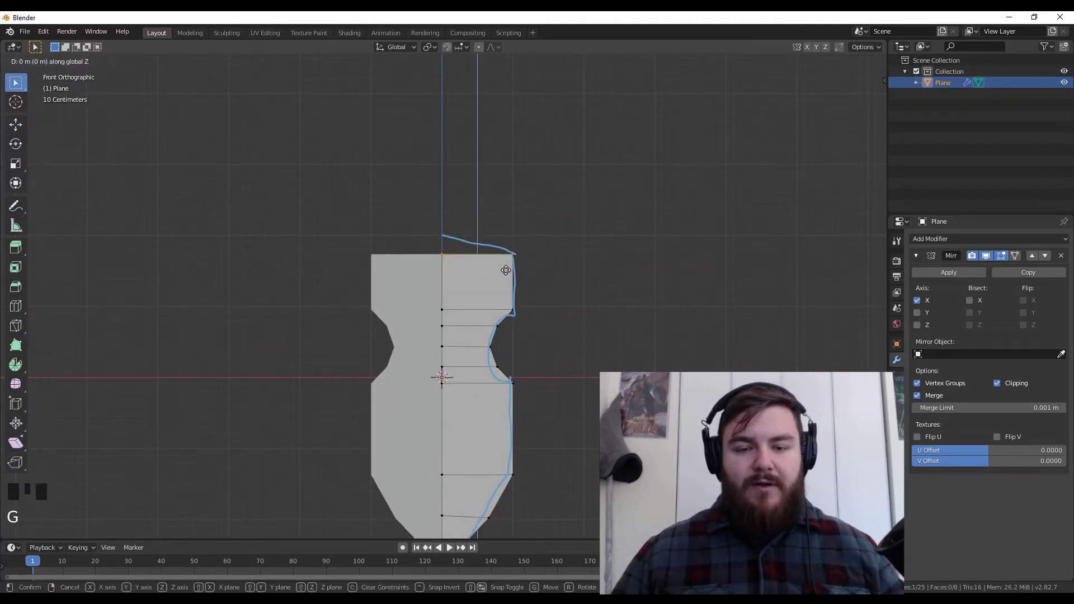
pyautogui.click(515, 262)
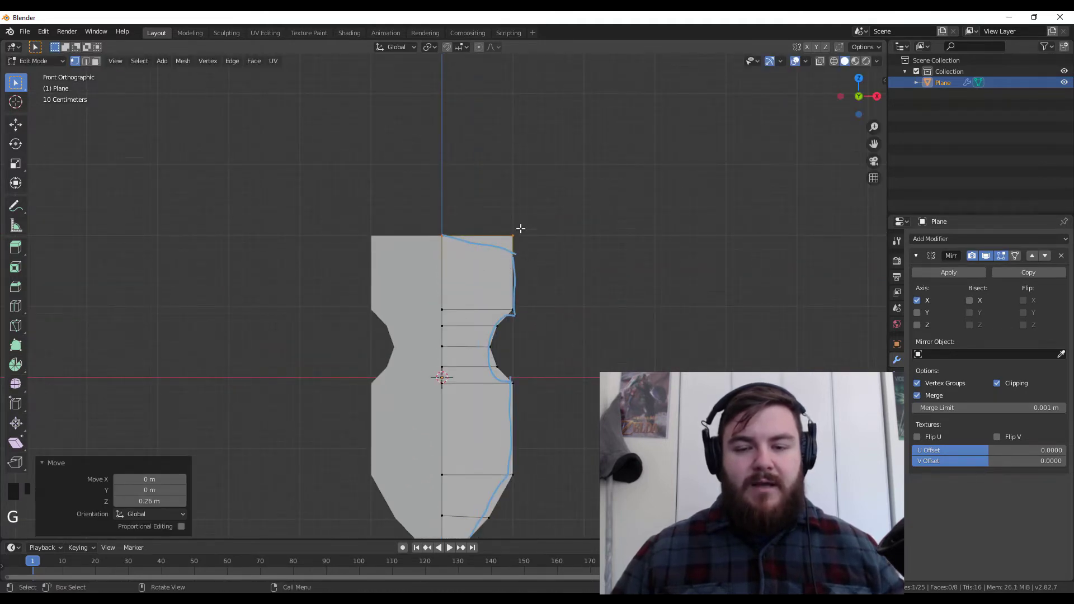
pyautogui.click(513, 236)
pyautogui.press('g')
pyautogui.click(514, 254)
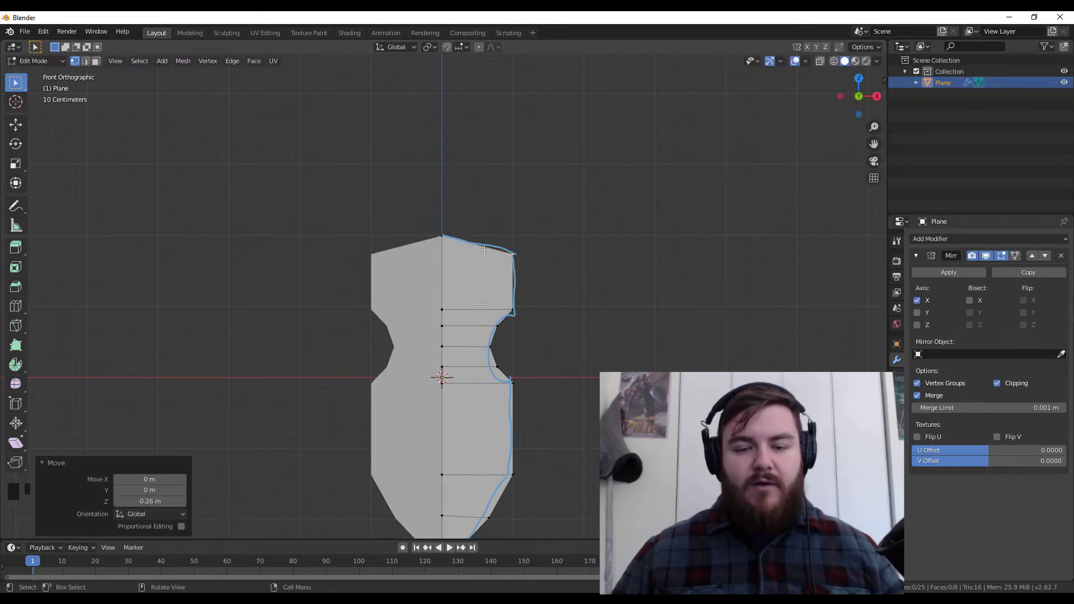
# Step: Return to Object Mode and add a Solidify modifier to the plane below its Mirror modifier
pyautogui.press('Tab')
pyautogui.moveTo(570, 372); pyautogui.dragTo(616, 347, button='middle')
pyautogui.click(917, 257)
pyautogui.click(917, 257)
pyautogui.click(951, 238)
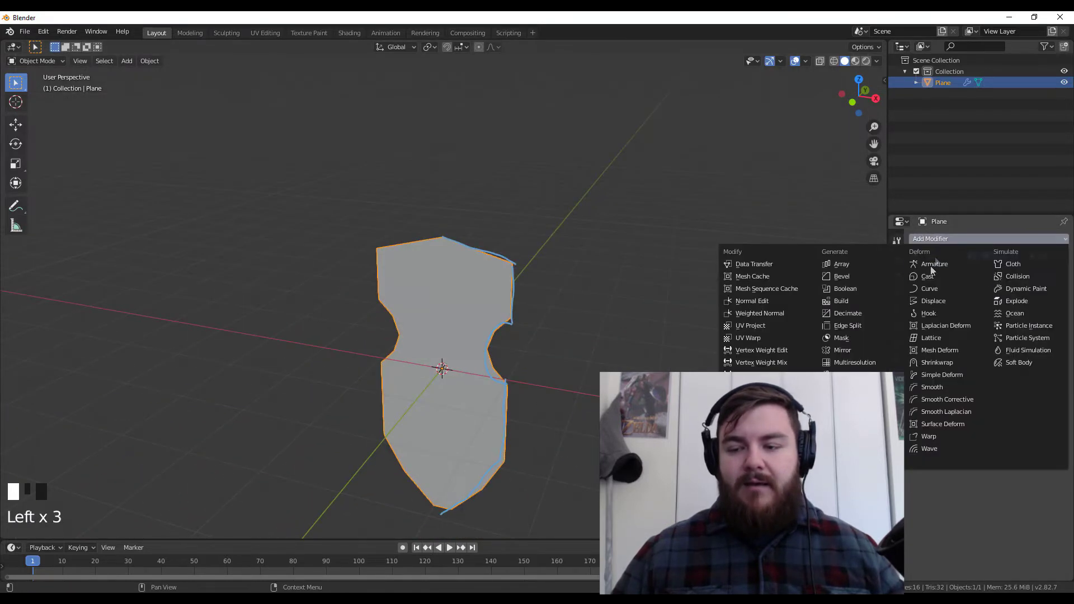
pyautogui.click(854, 412)
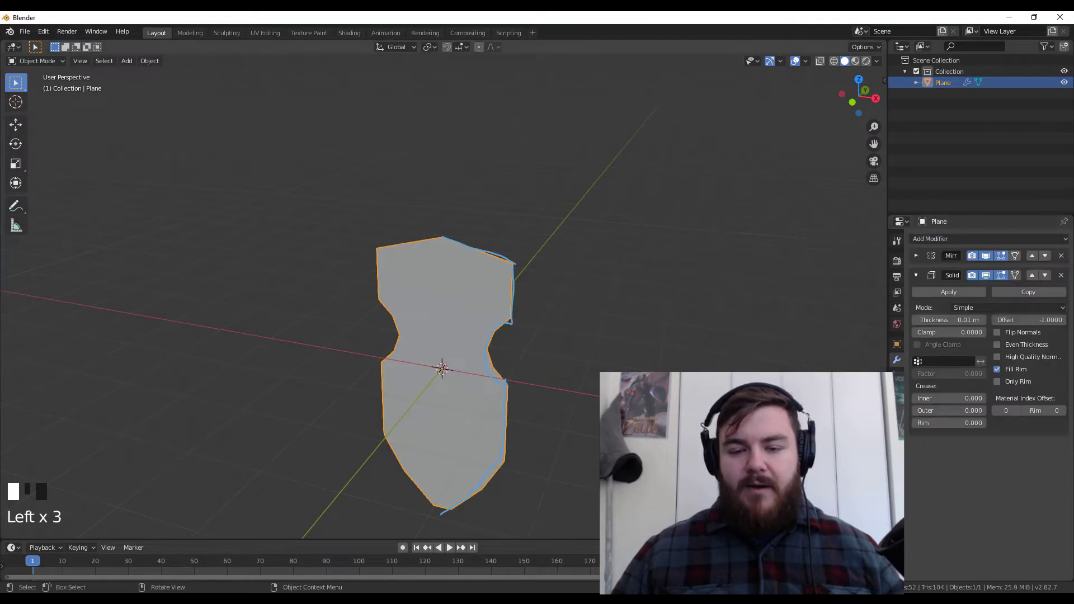
# Step: Set the Solidify thickness to 0.1 m
pyautogui.moveTo(755, 411); pyautogui.dragTo(663, 408, button='middle')
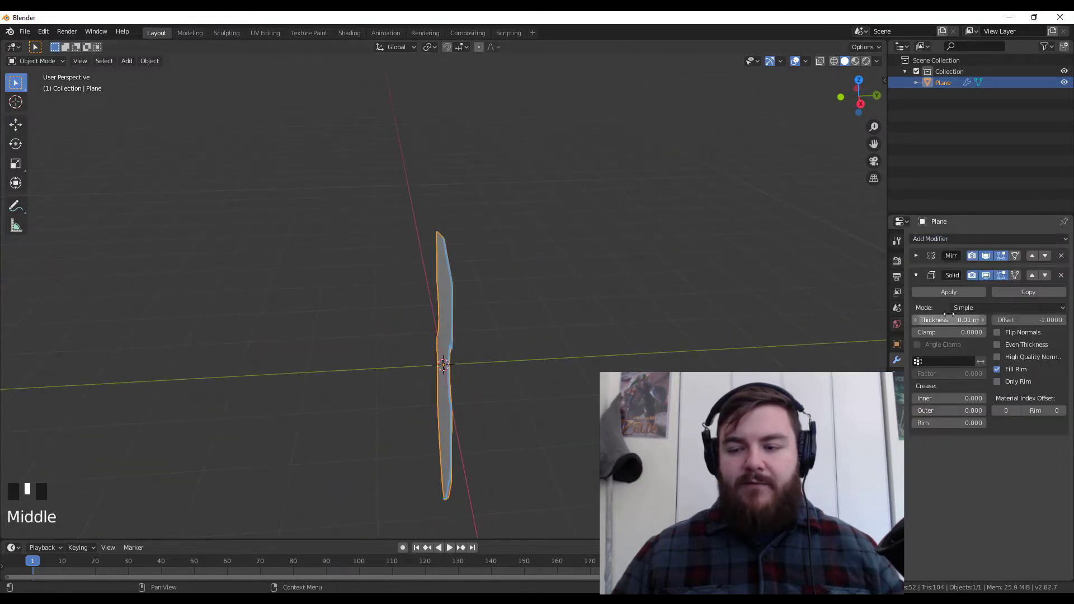
pyautogui.moveTo(947, 318)
pyautogui.mouseDown()
pyautogui.moveTo(968, 318)
pyautogui.moveTo(947, 319)
pyautogui.mouseUp()
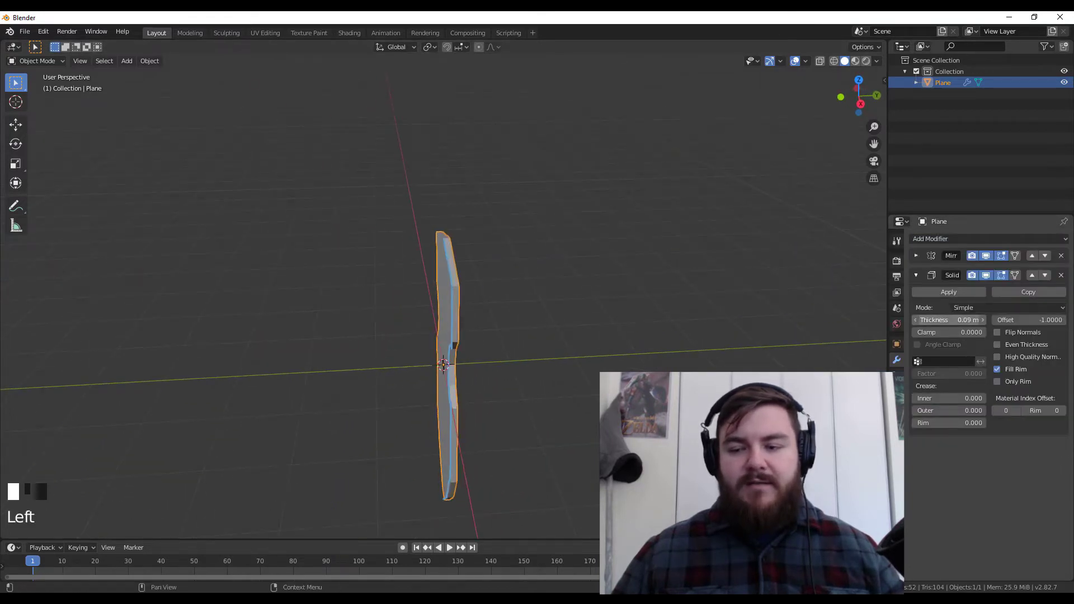
pyautogui.doubleClick(947, 319)
pyautogui.press('BackSpace')
pyautogui.press('BackSpace')
pyautogui.press('BackSpace')
pyautogui.press('BackSpace')
pyautogui.press('BackSpace')
pyautogui.press('BackSpace')
pyautogui.write('0.1')
pyautogui.press('Return')
pyautogui.moveTo(439, 325); pyautogui.dragTo(471, 317, button='middle')
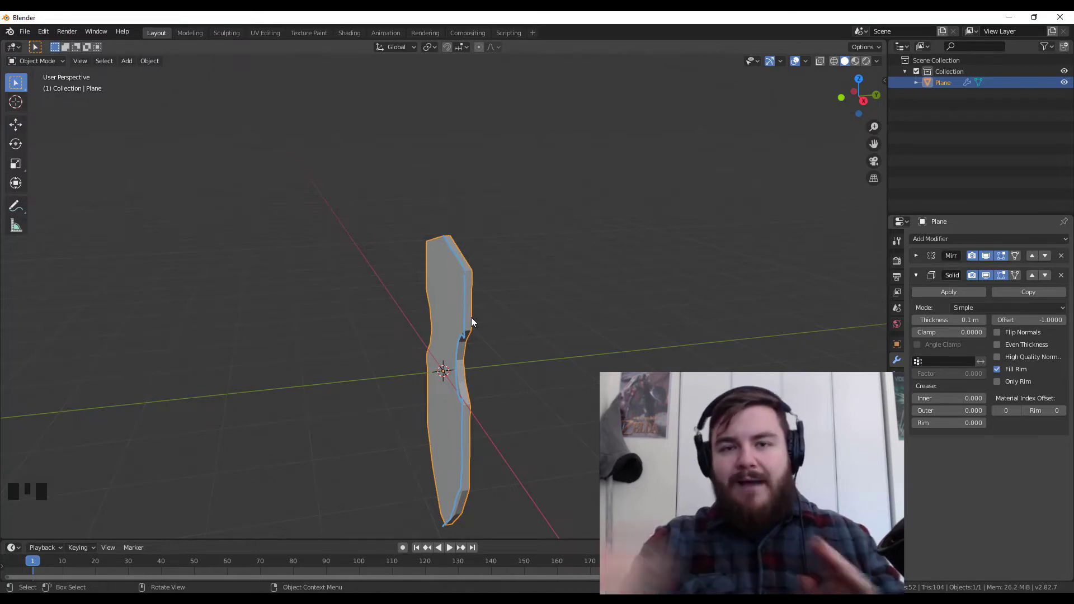
# Step: Select all vertices along the mirror centre line, including the bottom one, and move them slightly forward to form a central ridge
pyautogui.press('Tab')
pyautogui.moveTo(476, 367); pyautogui.dragTo(530, 349, button='middle')
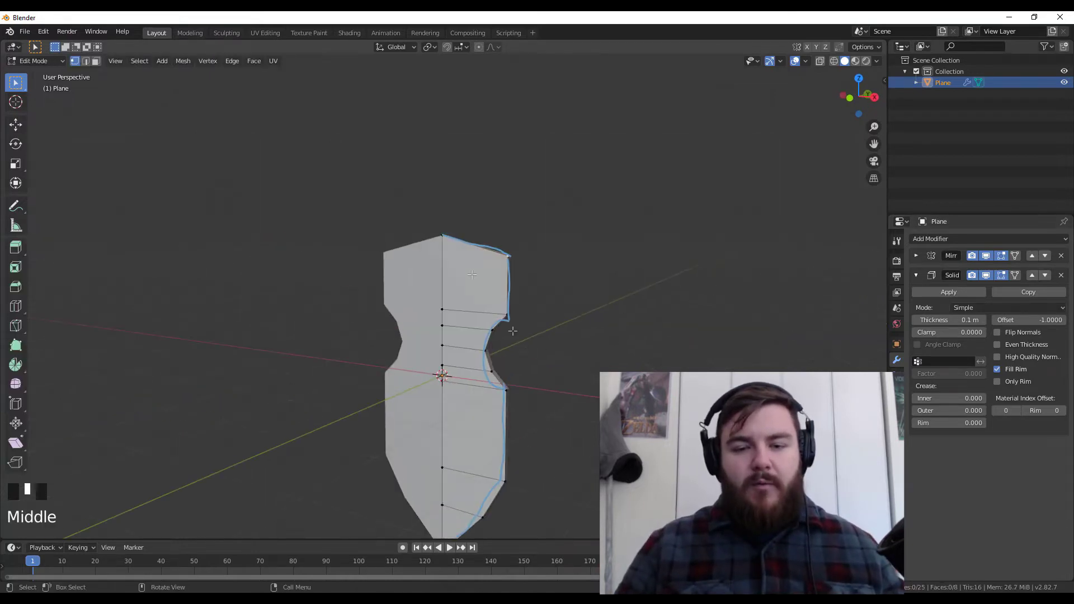
pyautogui.keyDown('alt'); pyautogui.click(443, 243); pyautogui.keyUp('alt')
pyautogui.scroll(-1, 470, 470)
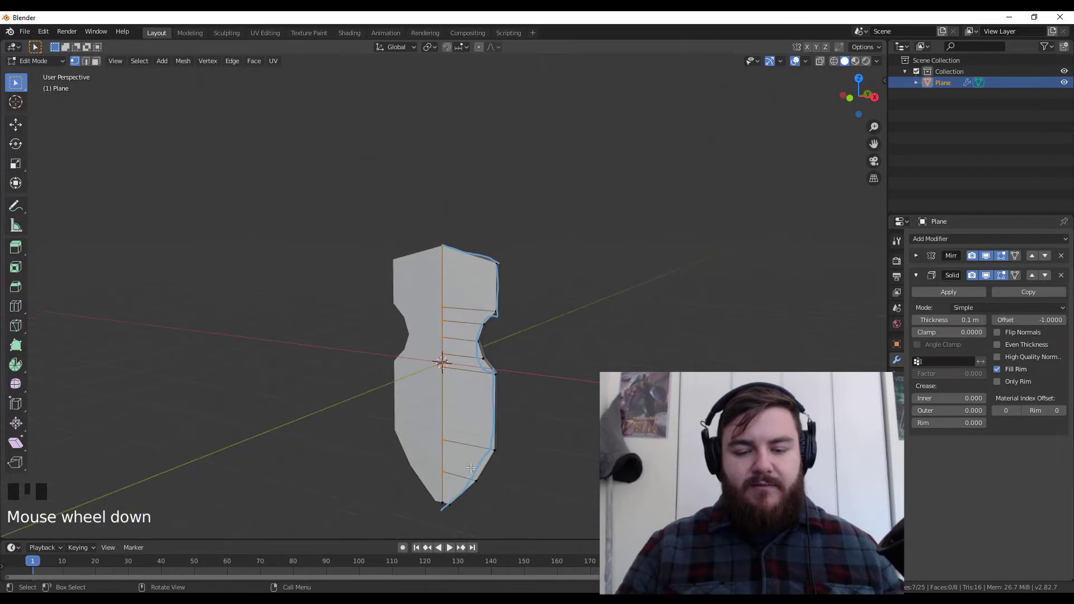
pyautogui.keyDown('shift'); pyautogui.click(445, 506); pyautogui.keyUp('shift')
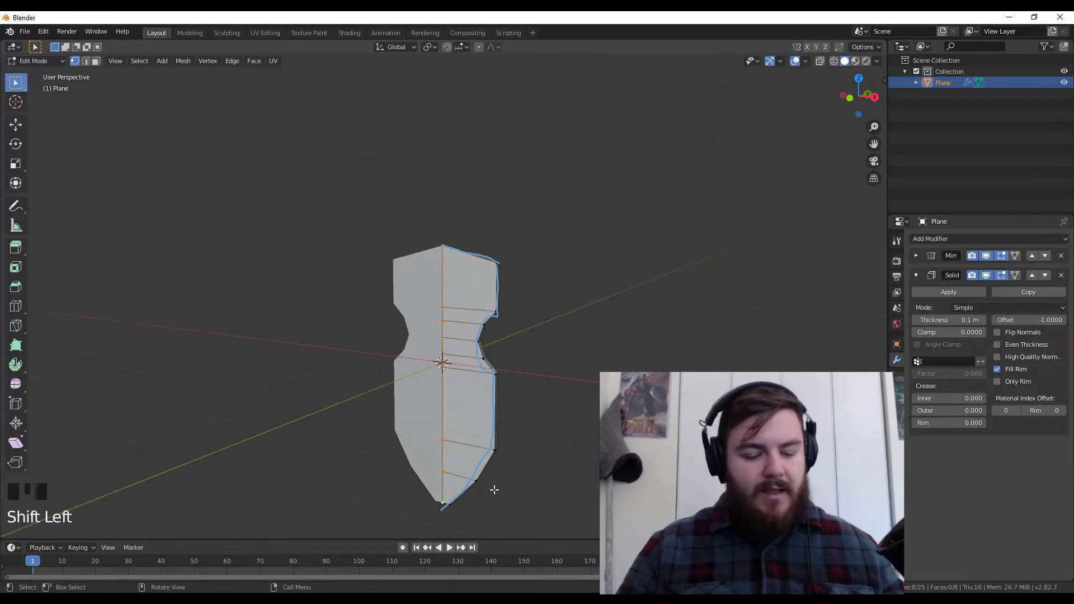
pyautogui.press('g')
pyautogui.click(493, 492)
pyautogui.moveTo(493, 492); pyautogui.dragTo(527, 345, button='middle')
# Step: Leave Edit Mode and erase the hand-annotated half outline from the top view
pyautogui.press('Tab')
pyautogui.press('KP_7')
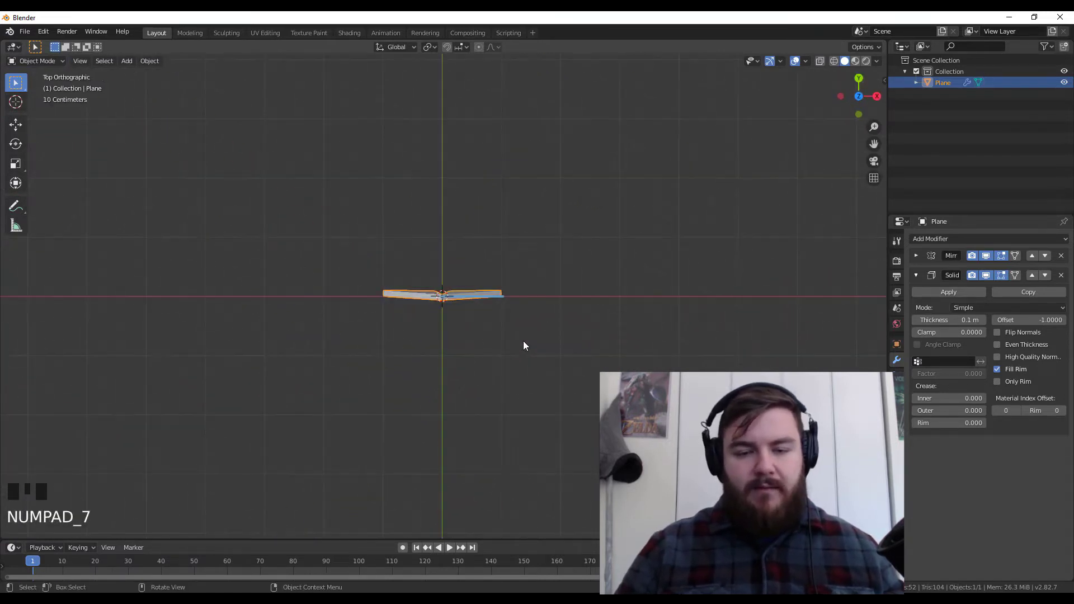
pyautogui.rightClick(434, 297)
pyautogui.moveTo(556, 353); pyautogui.dragTo(475, 364, button='middle')
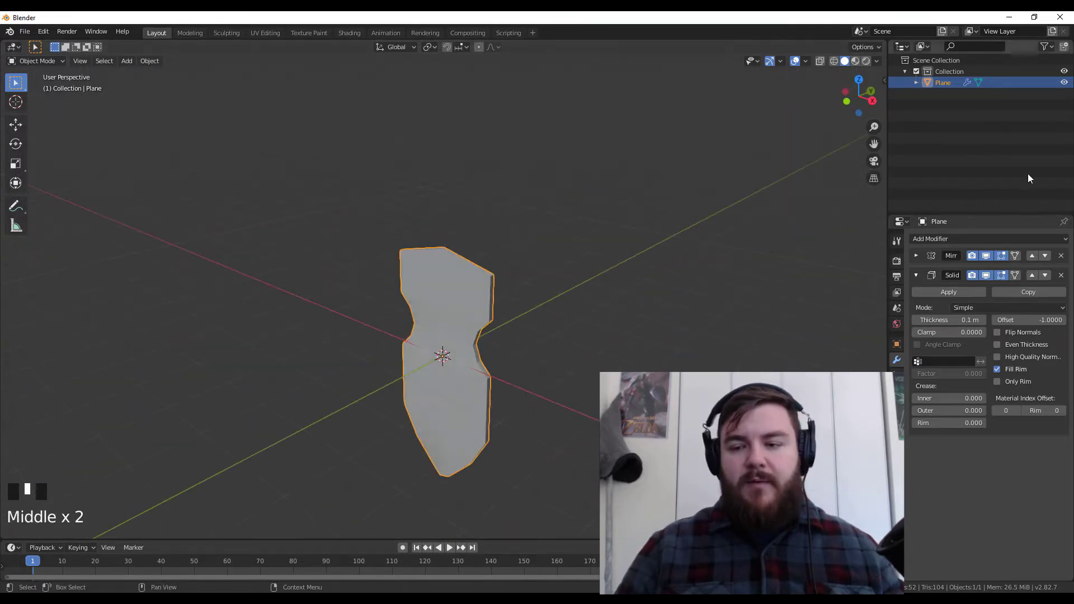
pyautogui.click(986, 238)
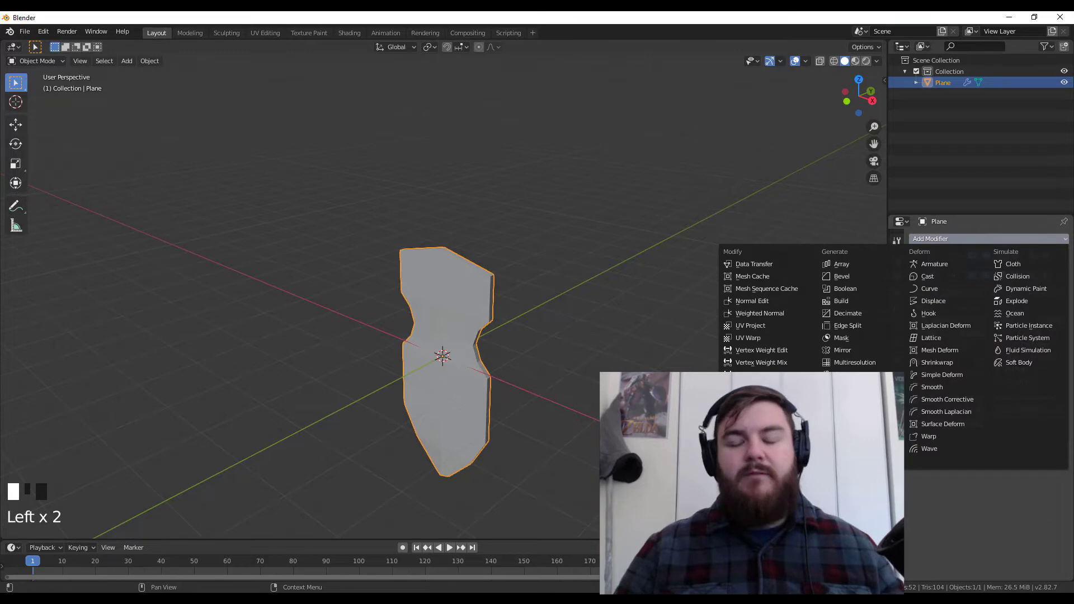
pyautogui.click(857, 424)
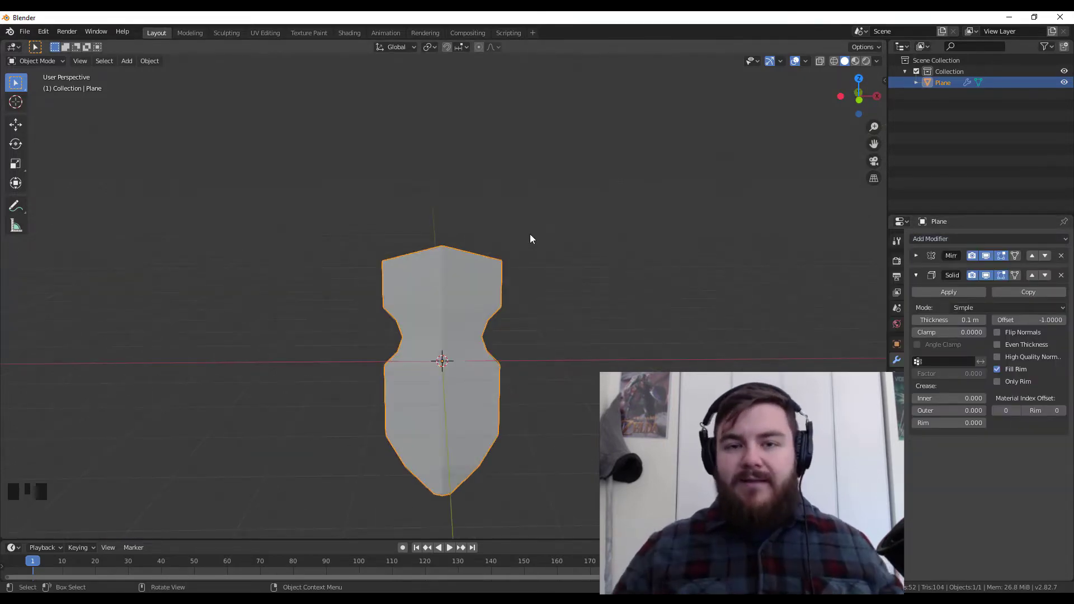
# Step: Duplicate the object in place and rename the copy "shield backup"
pyautogui.hotkey('shift', 'd')
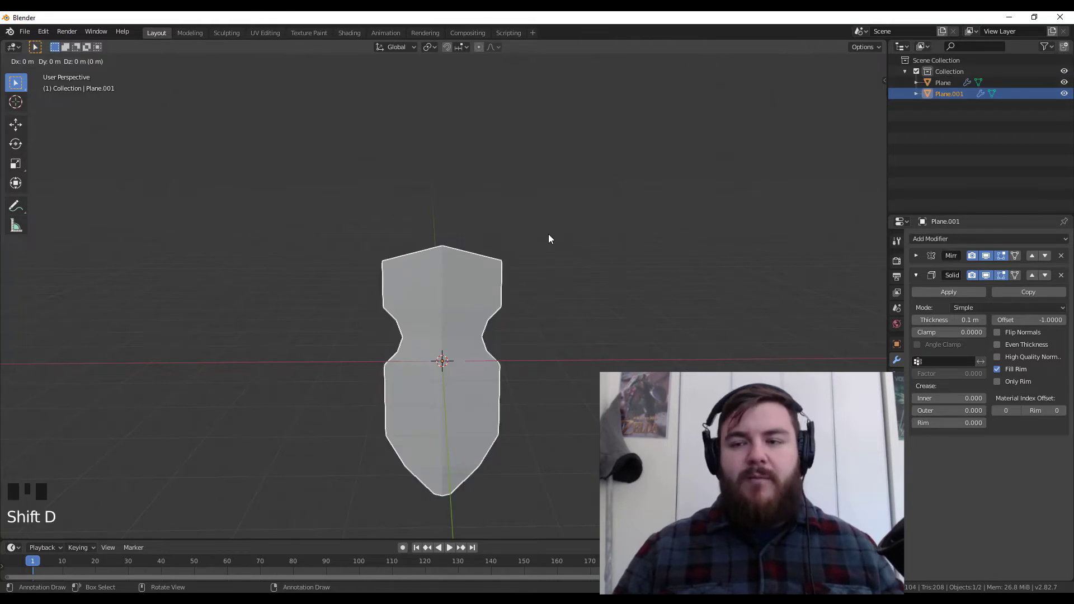
pyautogui.rightClick(548, 239)
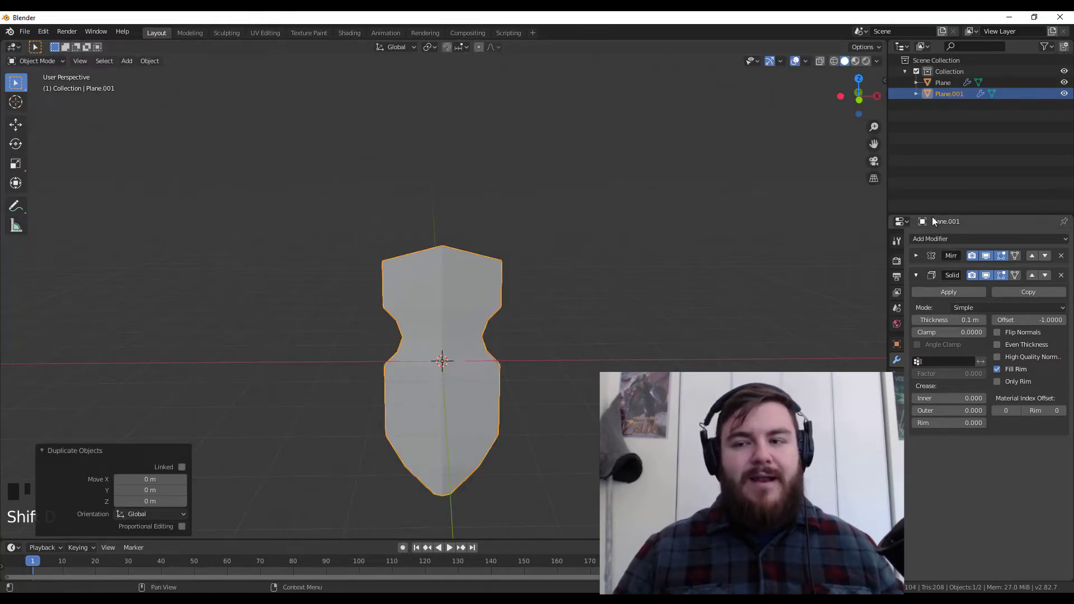
pyautogui.doubleClick(948, 95)
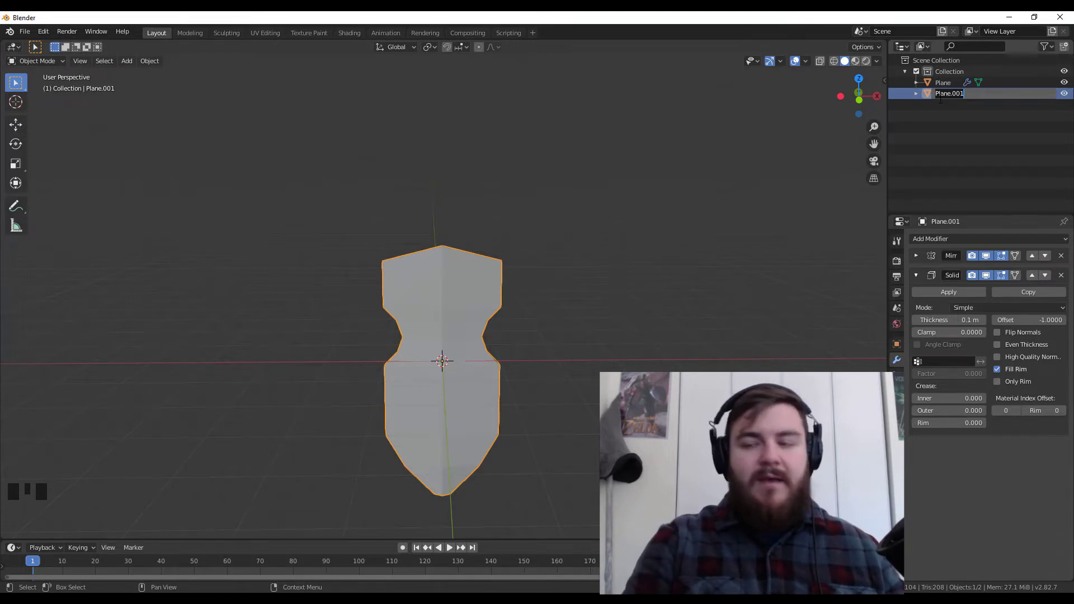
pyautogui.write('shield backup')
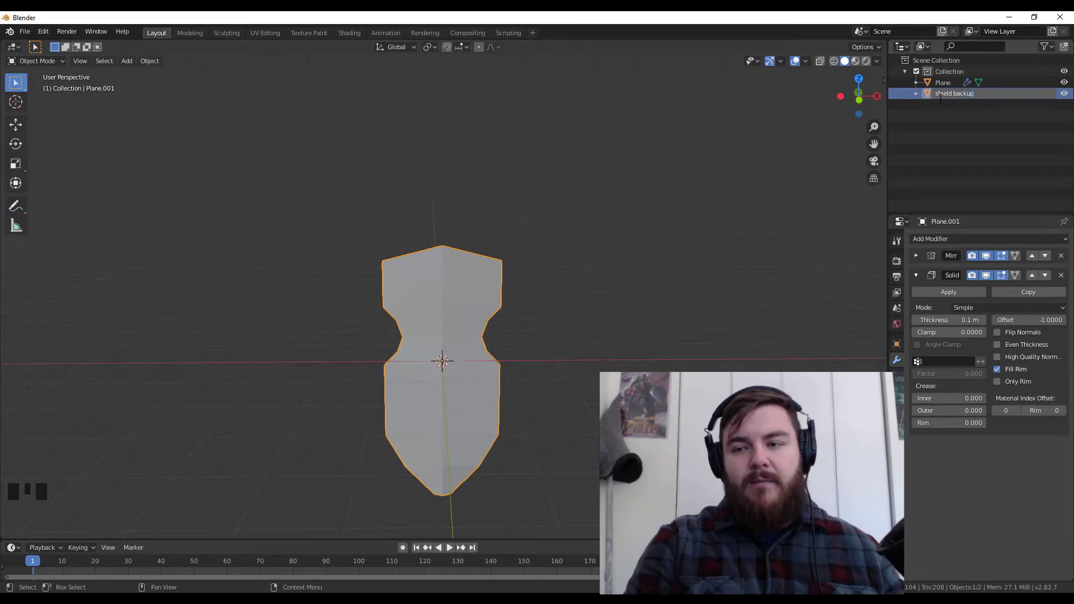
pyautogui.press('Return')
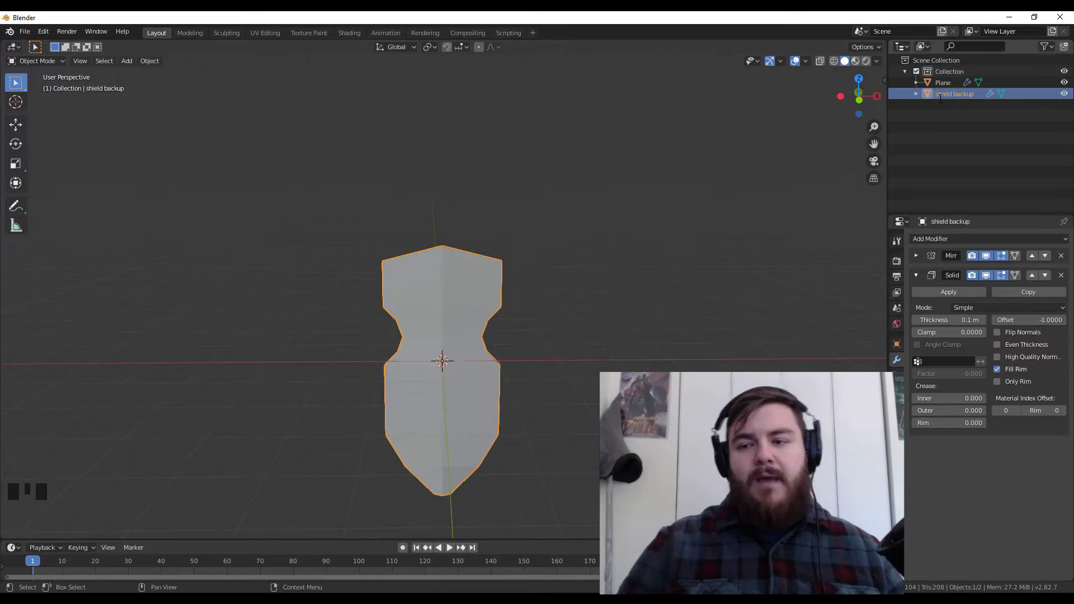
# Step: Rename the original Plane object "shield"
pyautogui.click(942, 82)
pyautogui.doubleClick(942, 82)
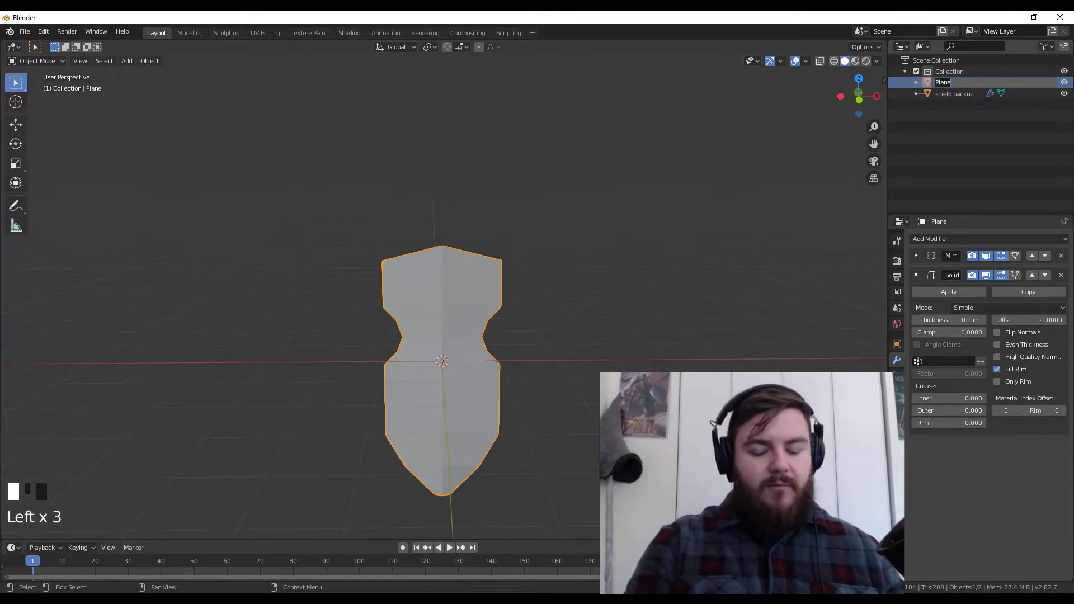
pyautogui.write('shil')
pyautogui.press('BackSpace')
pyautogui.write('eld')
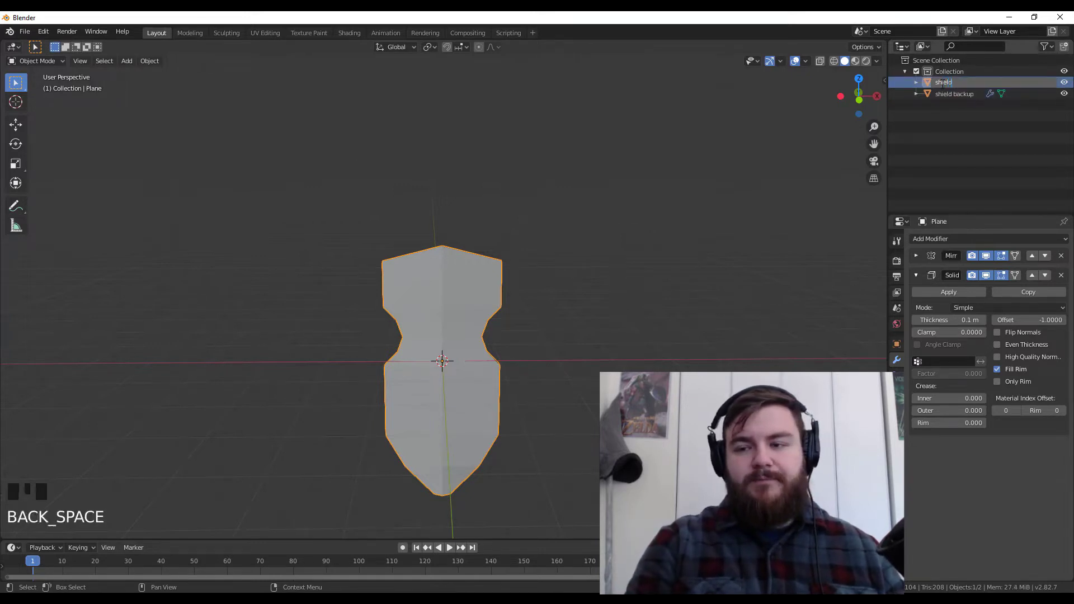
pyautogui.press('Return')
# Step: Create a new collection under the Scene Collection and name it "Backups"
pyautogui.click(1006, 61)
pyautogui.click(1064, 46)
pyautogui.click(973, 103)
pyautogui.doubleClick(973, 102)
pyautogui.write('Backups')
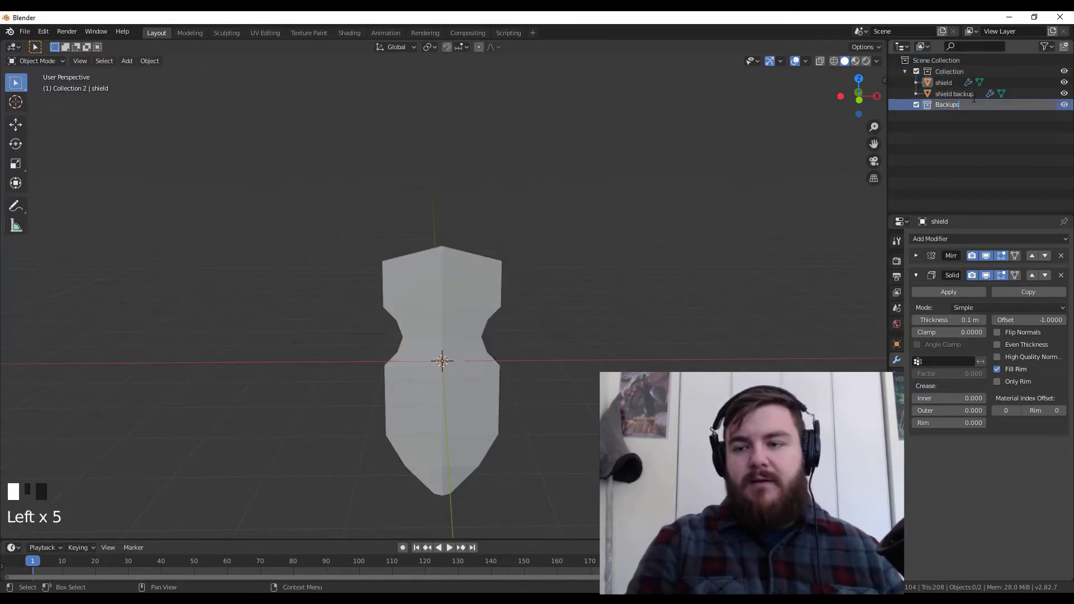
pyautogui.press('Return')
# Step: Move the shield backup object into the Backups collection and hide that collection
pyautogui.moveTo(931, 90)
pyautogui.mouseDown()
pyautogui.moveTo(935, 121)
pyautogui.moveTo(935, 107)
pyautogui.mouseUp()
pyautogui.click(1064, 94)
pyautogui.middleClick(488, 303)
pyautogui.click(489, 302)
pyautogui.moveTo(616, 329); pyautogui.dragTo(522, 348, button='middle')
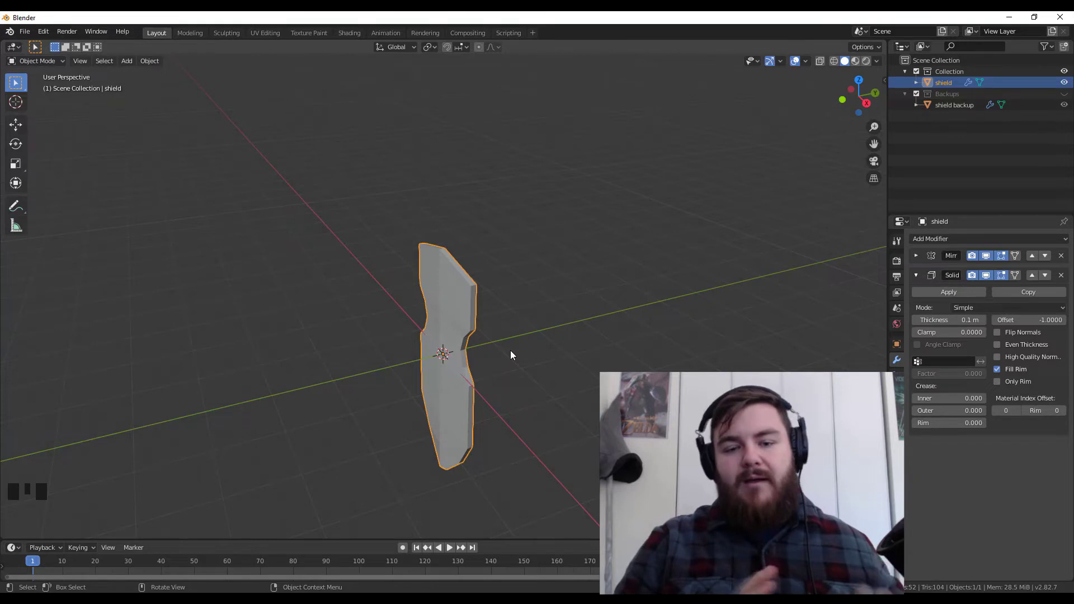
# Step: Add a vertical loop cut through the shield's editable half and slide it toward the outer edge with a factor of 0.688
pyautogui.press('KP_1')
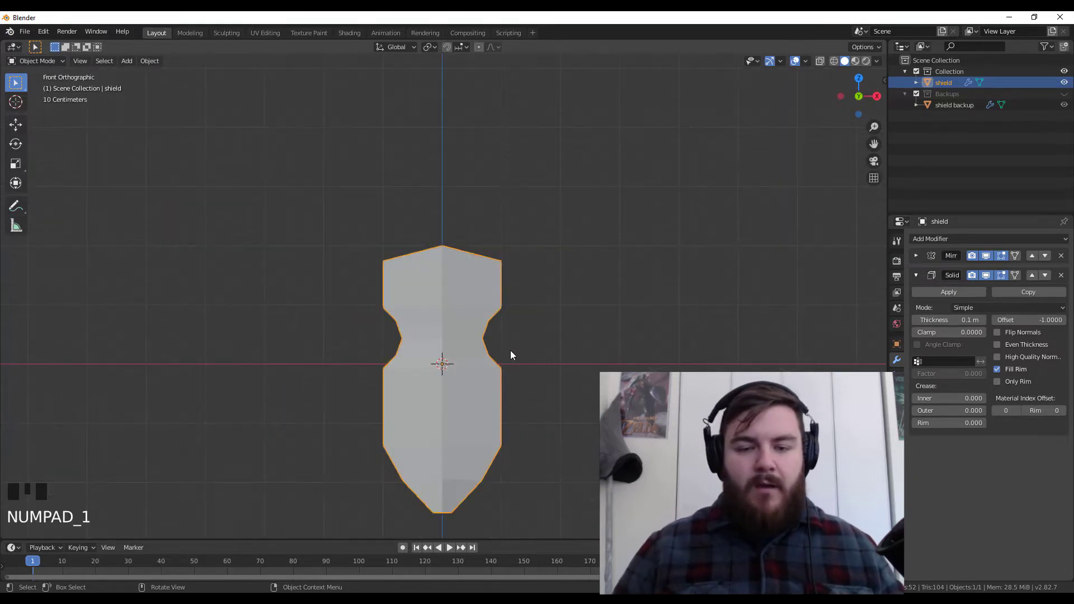
pyautogui.press('Tab')
pyautogui.scroll(2, 508, 319)
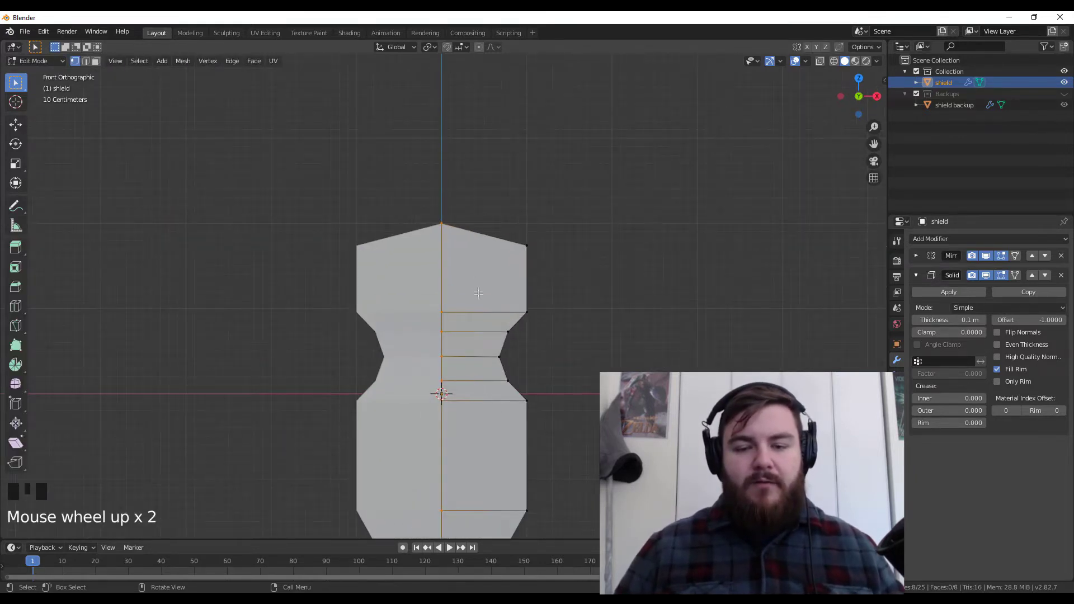
pyautogui.keyDown('shift'); pyautogui.moveTo(529, 432); pyautogui.dragTo(529, 346, button='middle'); pyautogui.keyUp('shift')
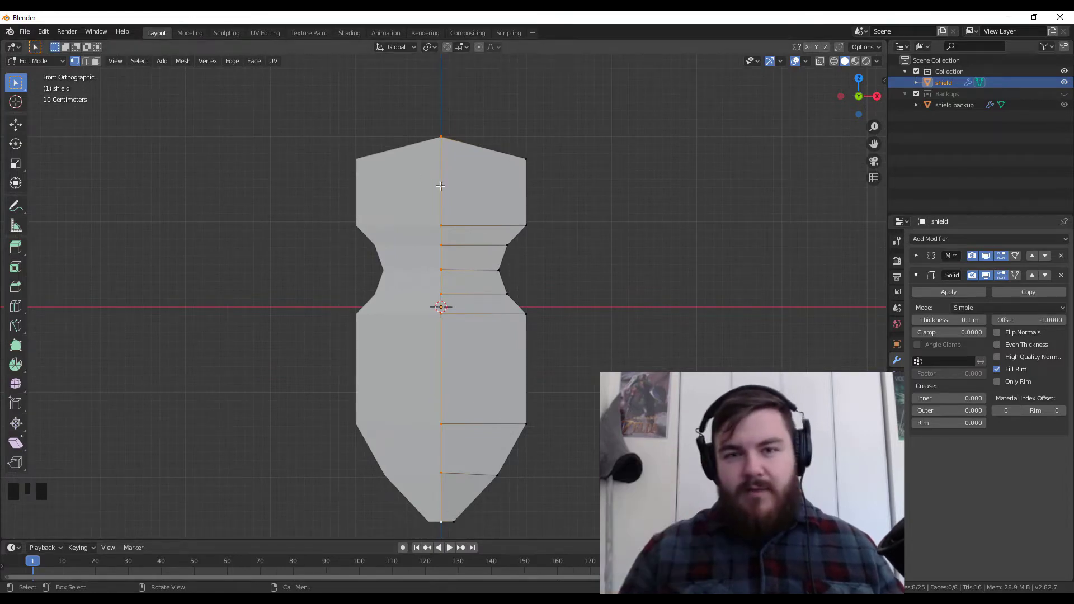
pyautogui.hotkey('ctrl', 'r')
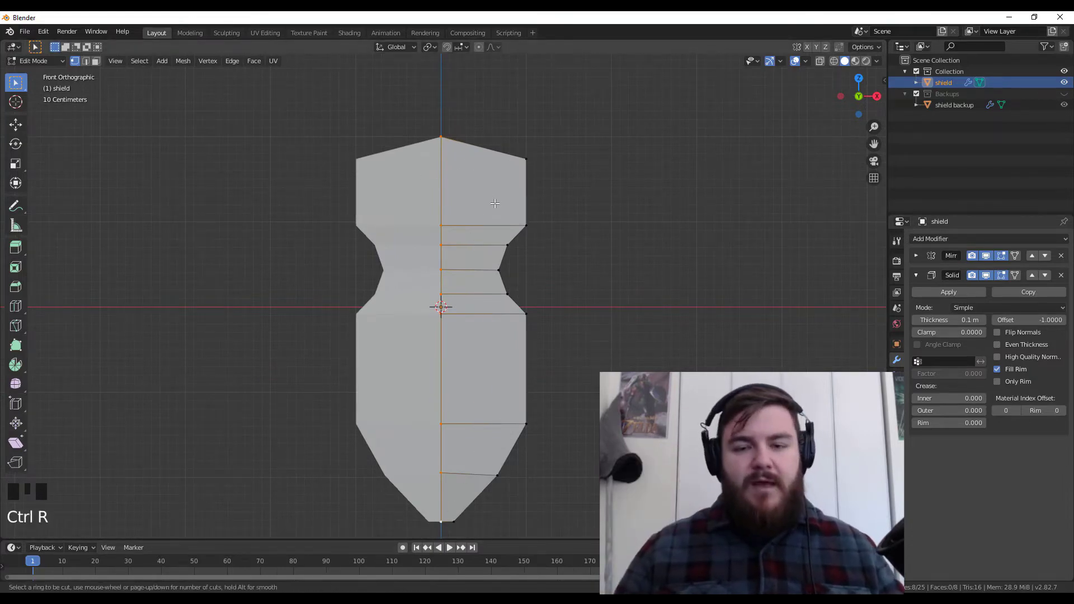
pyautogui.moveTo(479, 210); pyautogui.dragTo(508, 229)
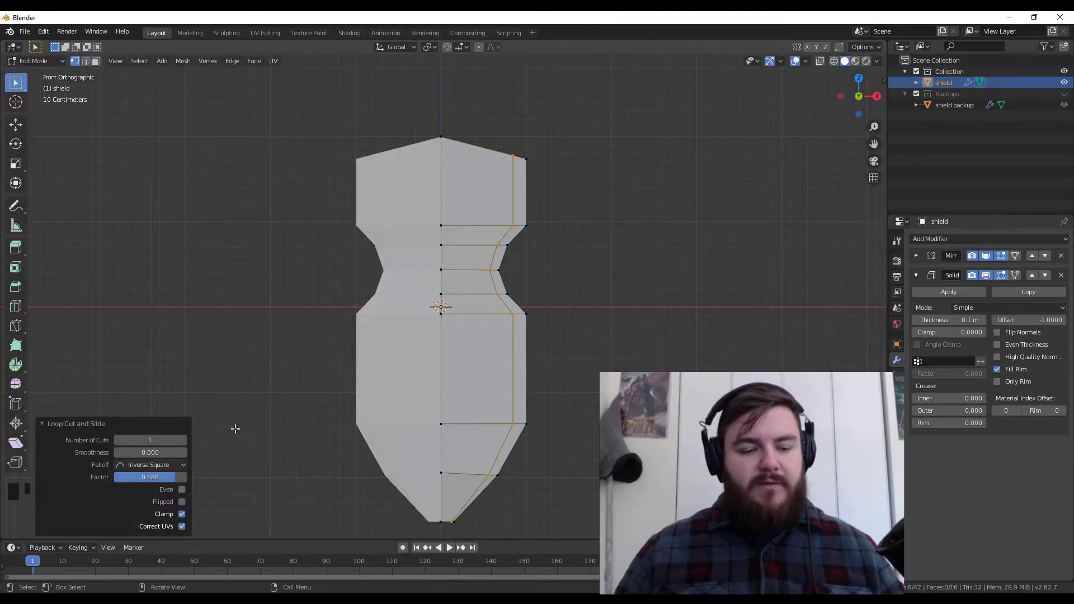
# Step: Make the loop cut follow the outer contour by enabling Even and setting its slide factor to -0.736
pyautogui.click(182, 490)
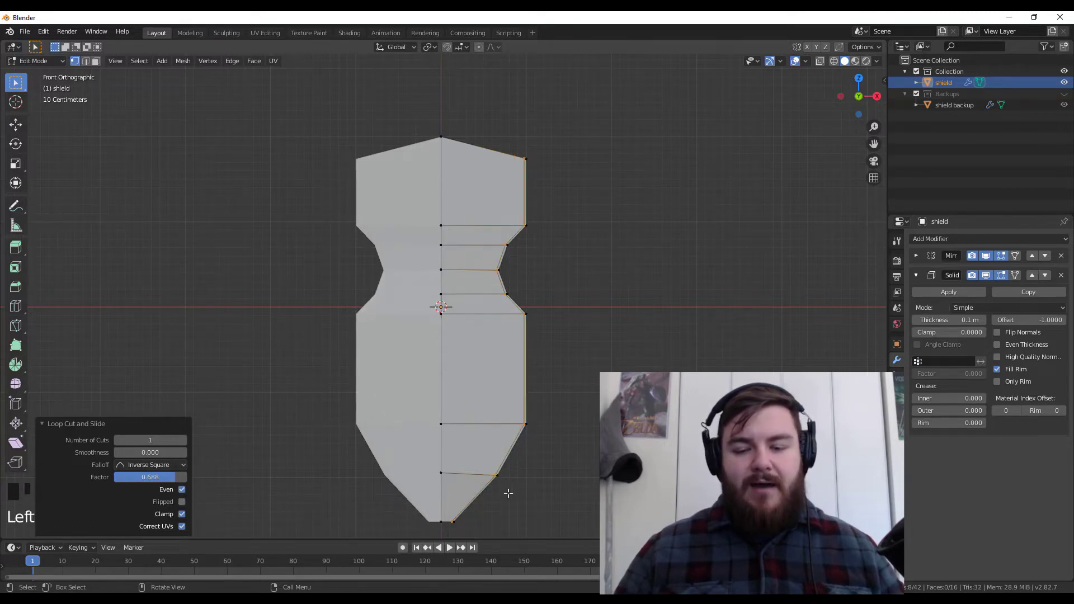
pyautogui.moveTo(175, 479); pyautogui.dragTo(124, 479)
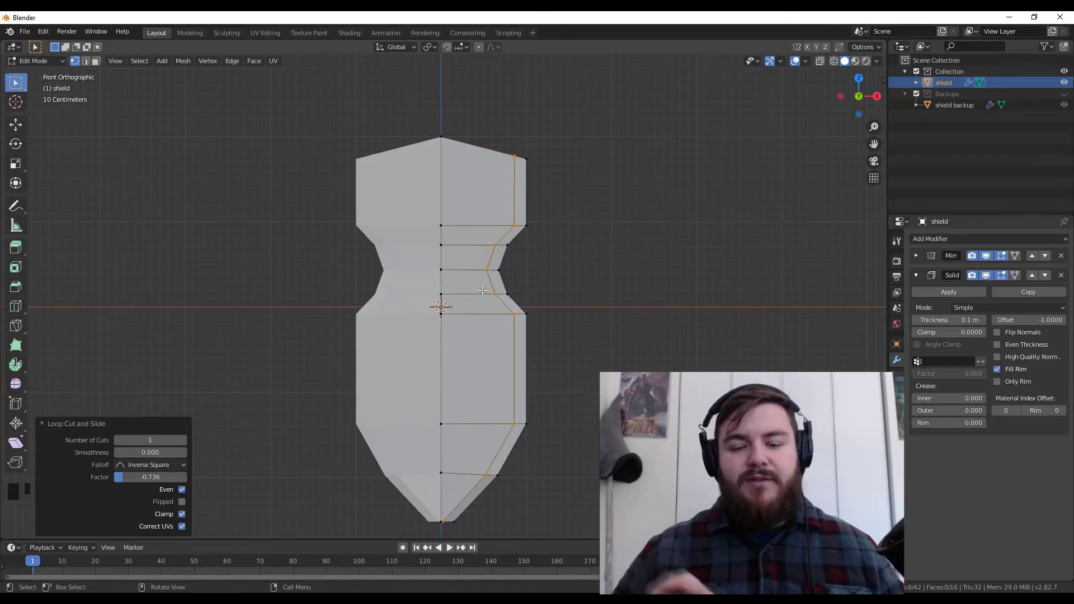
pyautogui.moveTo(482, 290); pyautogui.dragTo(549, 297, button='middle')
pyautogui.press('KP_1')
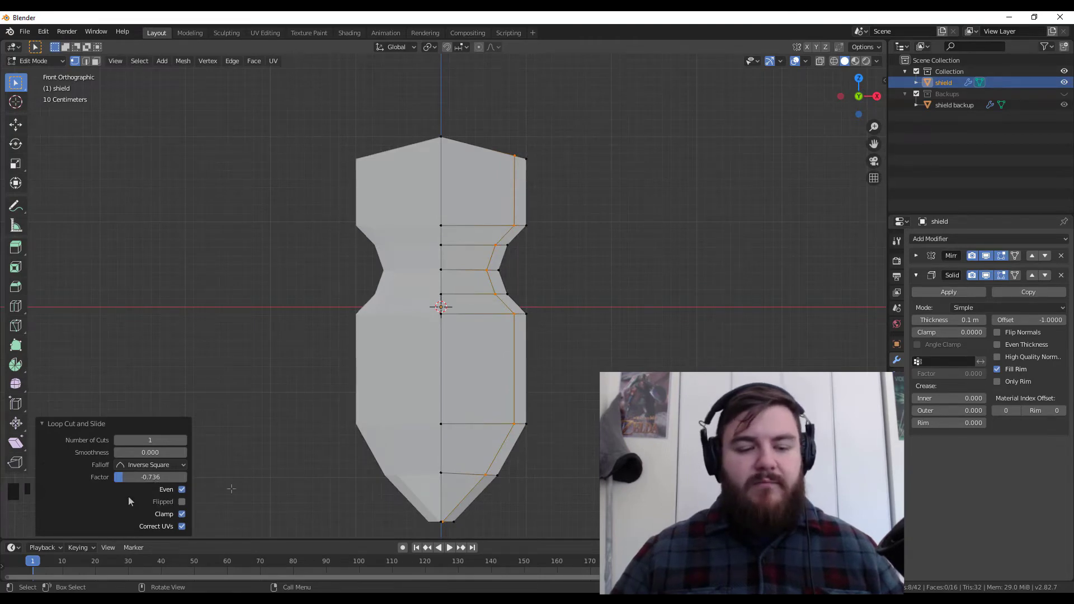
# Step: Add a horizontal loop cut near the shield's upper edge with a slide factor of -0.802 and Even disabled
pyautogui.hotkey('ctrl', 'r')
pyautogui.click(503, 171)
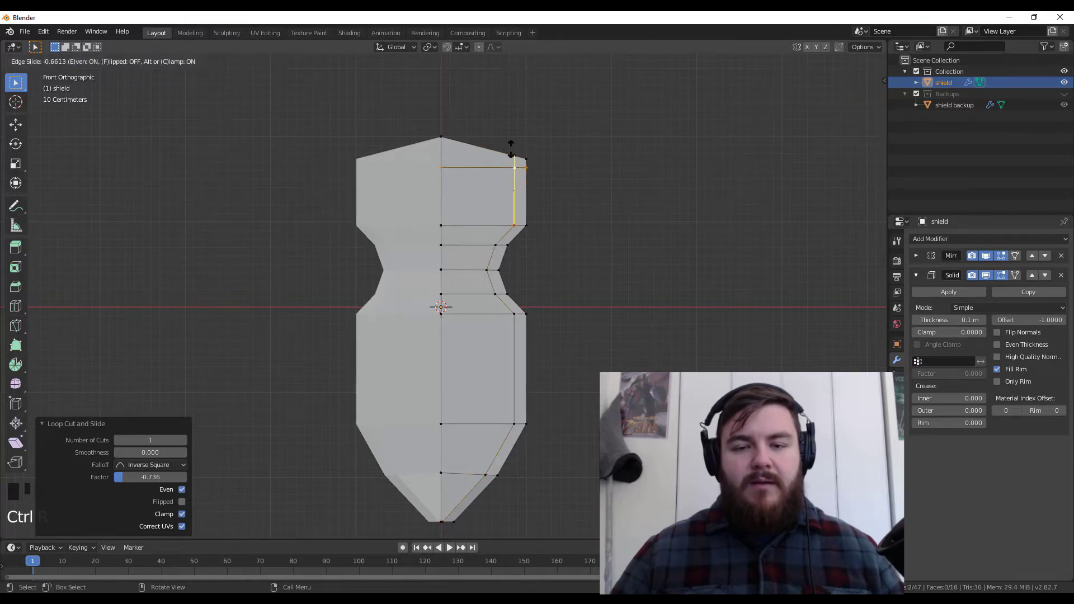
pyautogui.click(511, 148)
pyautogui.click(182, 490)
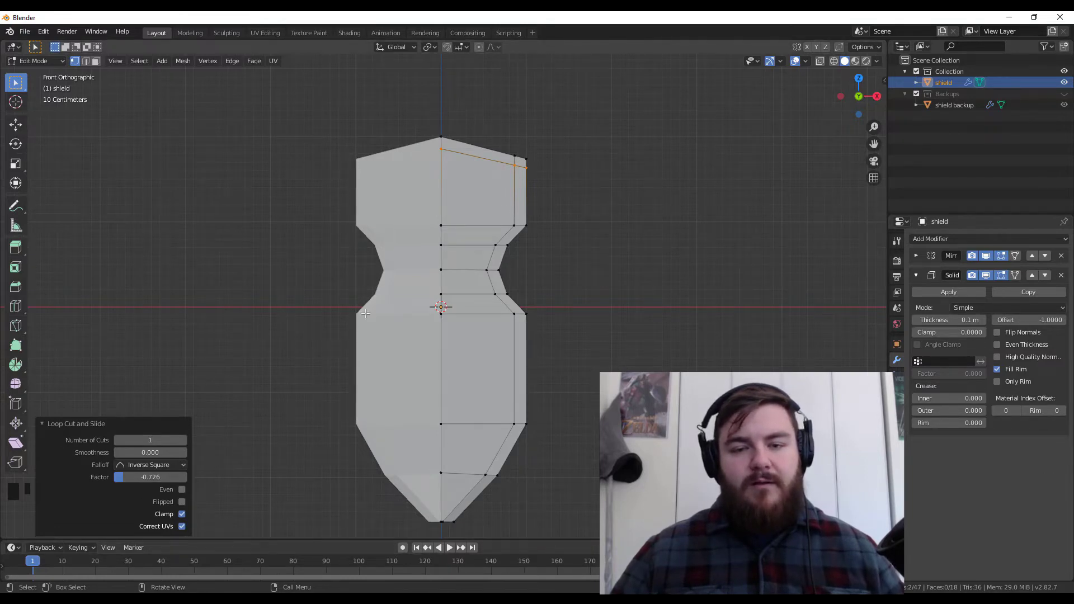
# Step: Select the outer corner vertex at the bottom of the shield's editable half
pyautogui.keyDown('shift'); pyautogui.moveTo(316, 365); pyautogui.dragTo(315, 243, button='middle'); pyautogui.keyUp('shift')
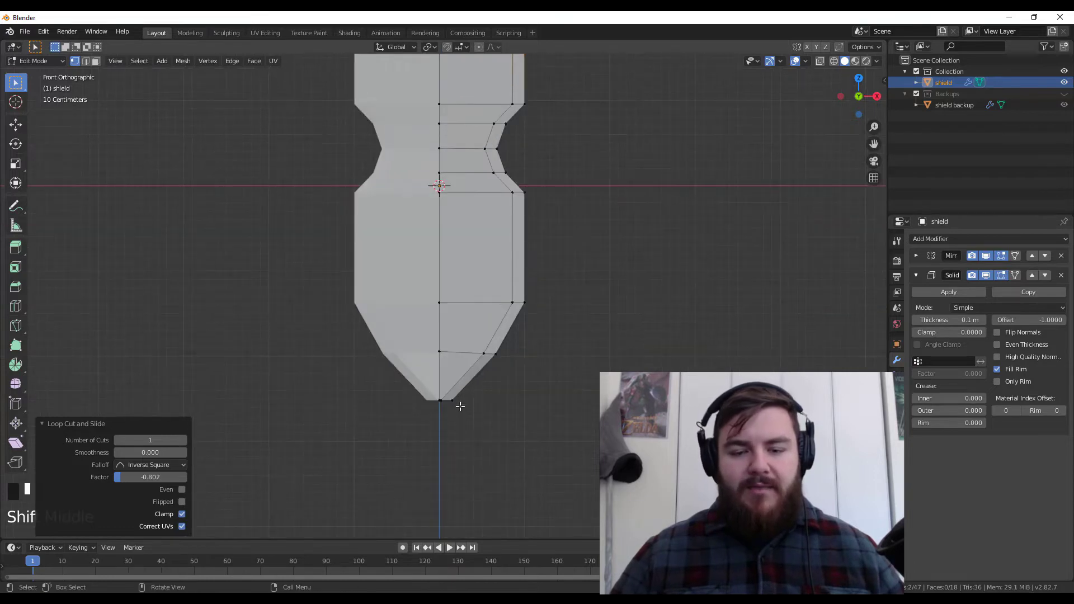
pyautogui.click(452, 401)
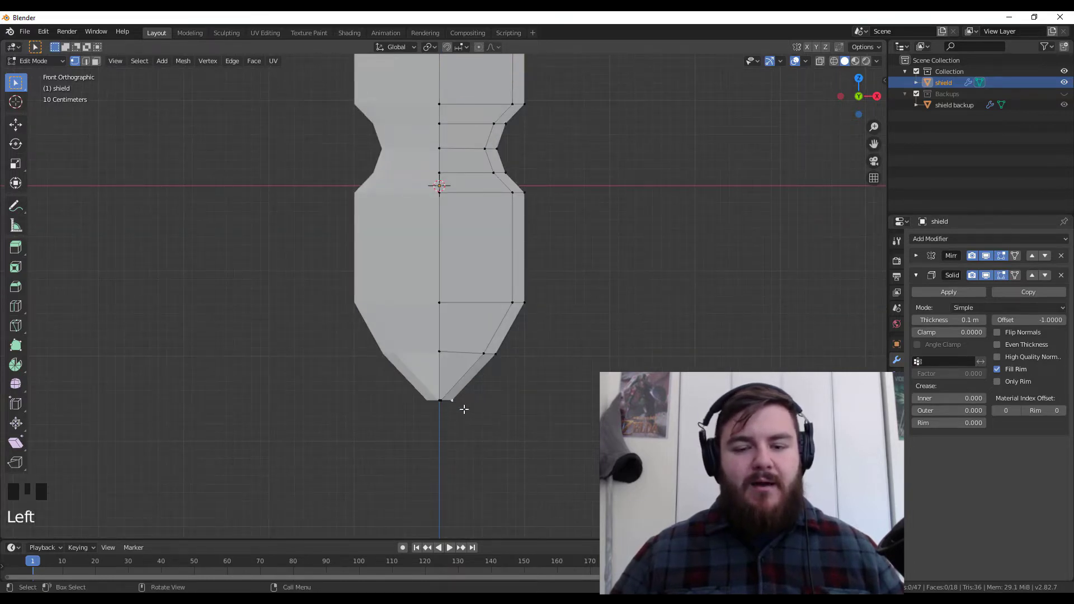
pyautogui.keyDown('shift'); pyautogui.moveTo(462, 411); pyautogui.dragTo(465, 347, button='middle'); pyautogui.keyUp('shift')
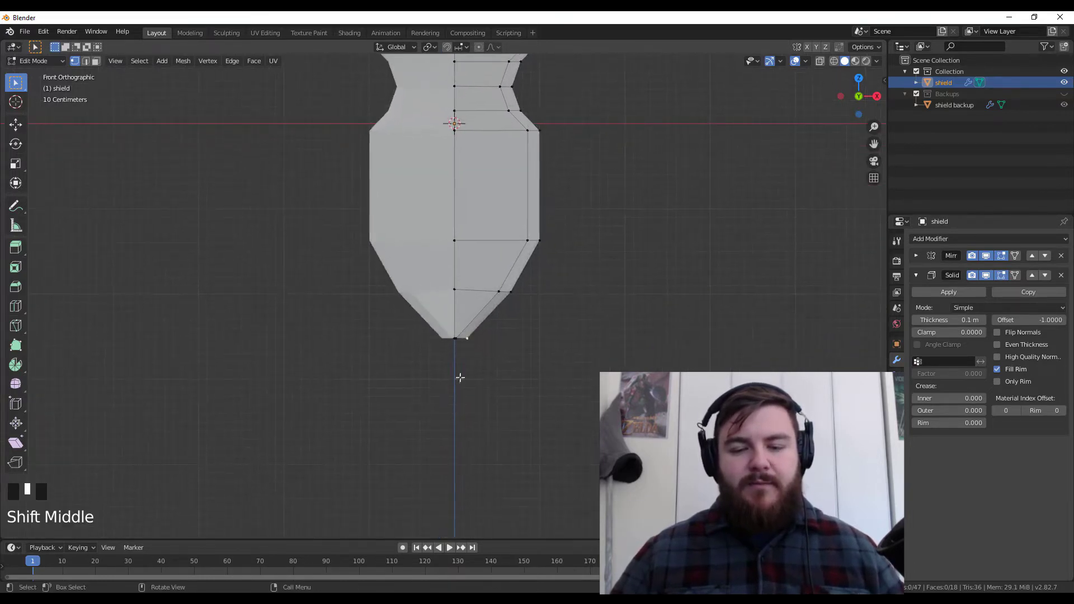
pyautogui.scroll(5, 466, 378)
pyautogui.scroll(2, 465, 378)
pyautogui.keyDown('shift'); pyautogui.moveTo(475, 443); pyautogui.dragTo(475, 320, button='middle'); pyautogui.keyUp('shift')
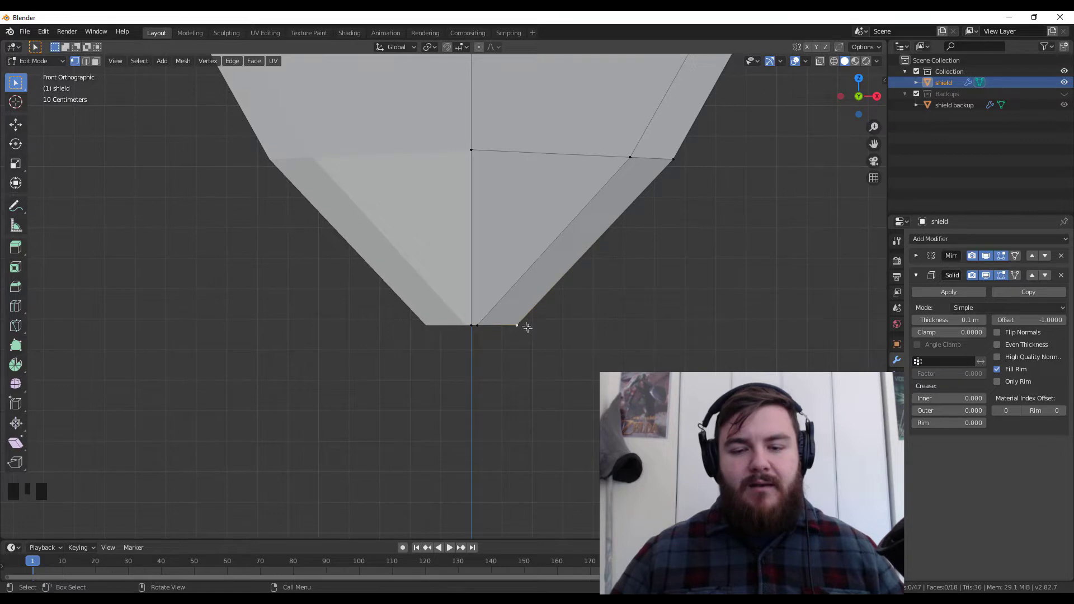
pyautogui.press('d')
pyautogui.moveTo(517, 325); pyautogui.dragTo(491, 353)
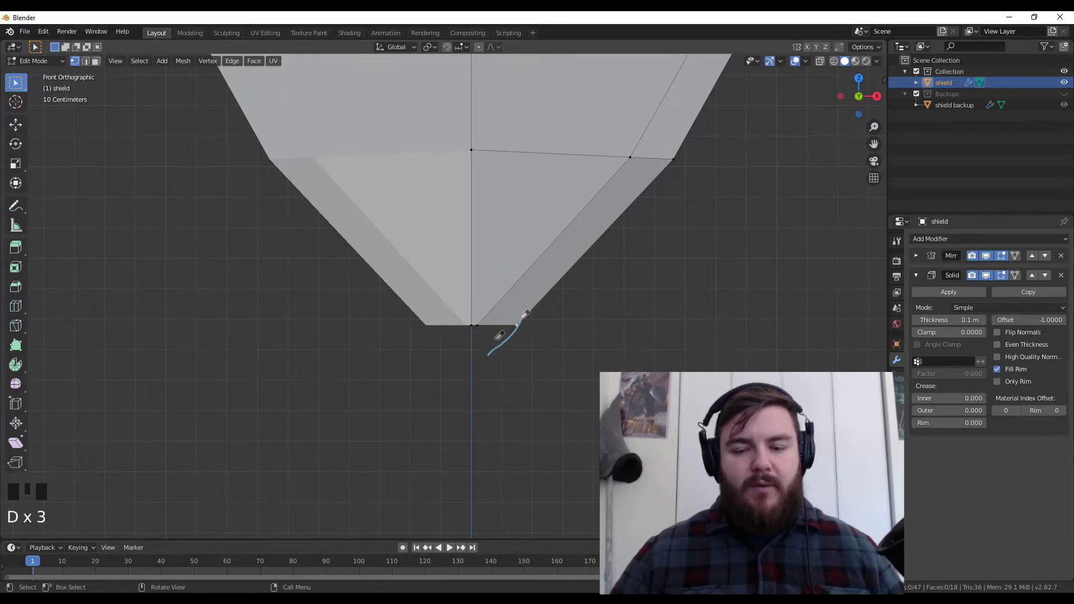
pyautogui.moveTo(525, 316); pyautogui.dragTo(453, 401, button='right')
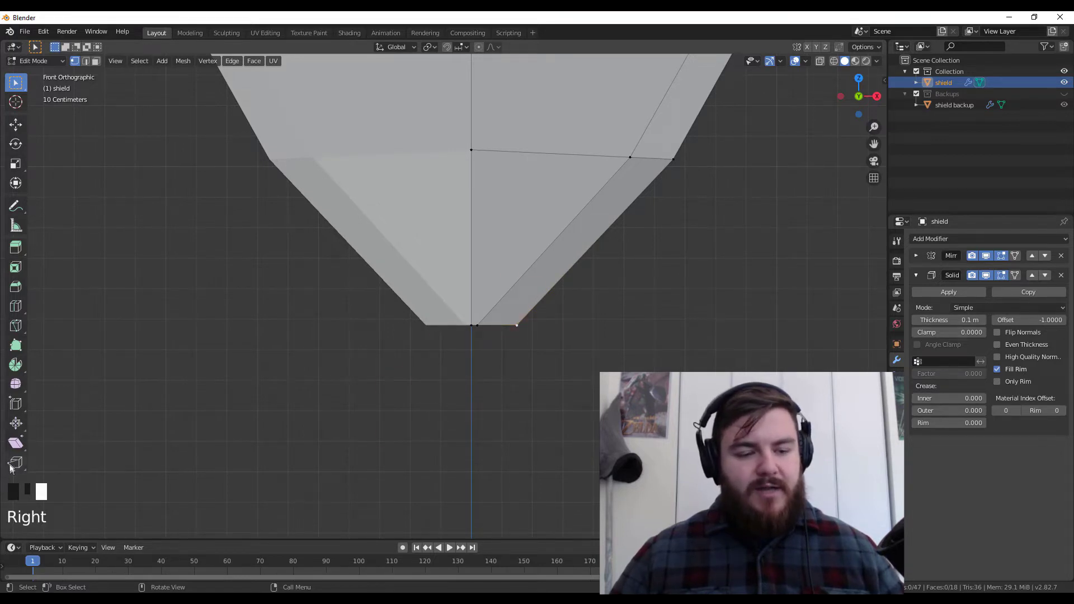
# Step: Draw a straight annotation line along the shield's lower outer edge, extending it past the centre line
pyautogui.click(16, 209)
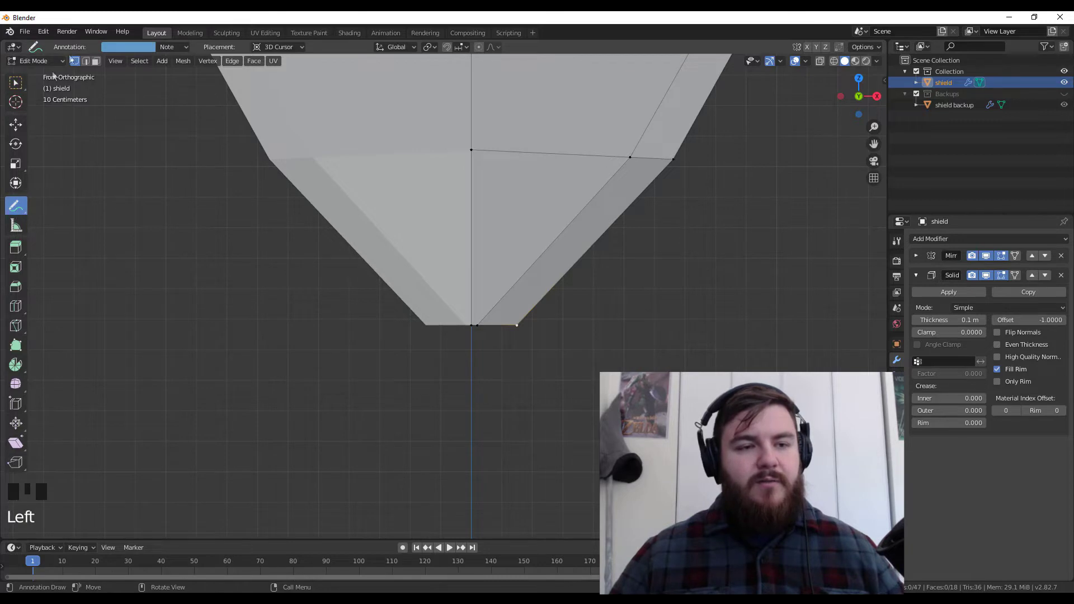
pyautogui.moveTo(17, 206)
pyautogui.mouseDown()
pyautogui.moveTo(89, 206)
pyautogui.moveTo(84, 240)
pyautogui.moveTo(84, 230)
pyautogui.mouseUp()
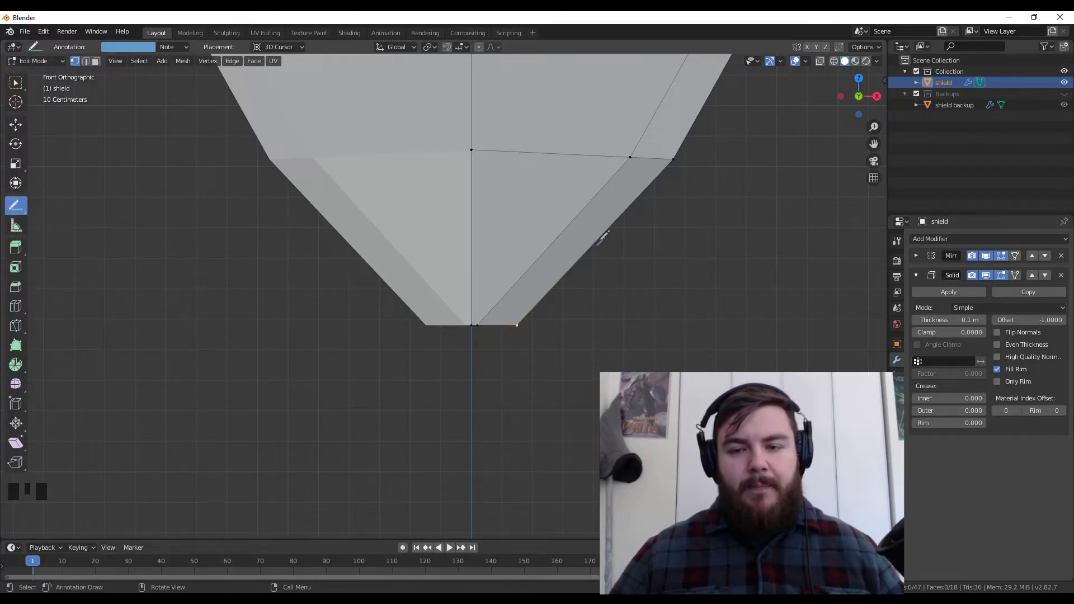
pyautogui.moveTo(677, 155); pyautogui.dragTo(464, 382)
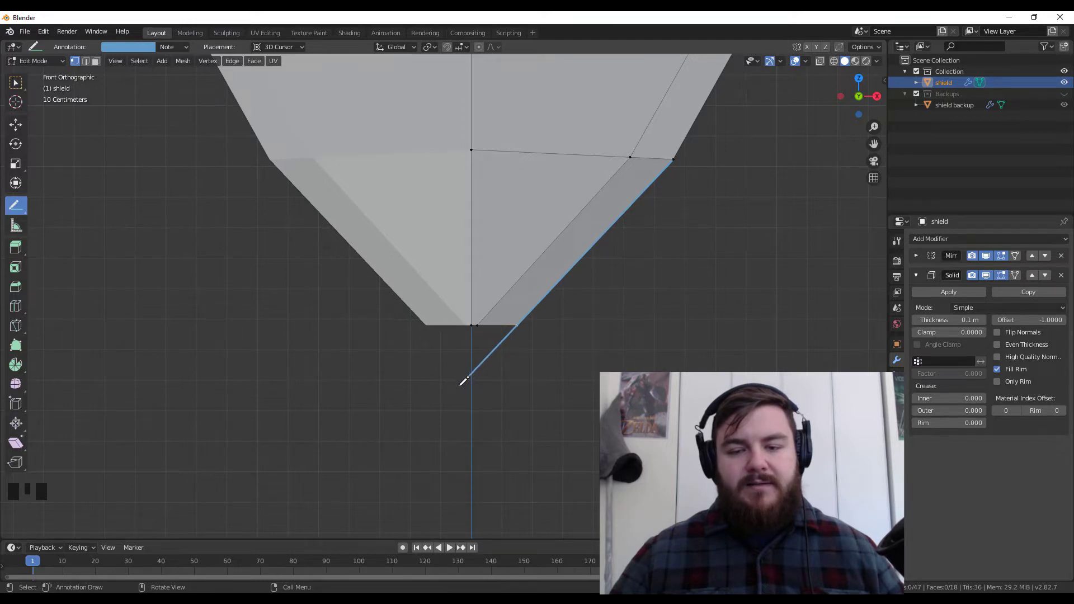
# Step: Extrude the bottom outer vertex along the guide to the centre line, moving about -0.169 m in X and -0.154 m in Z
pyautogui.click(15, 82)
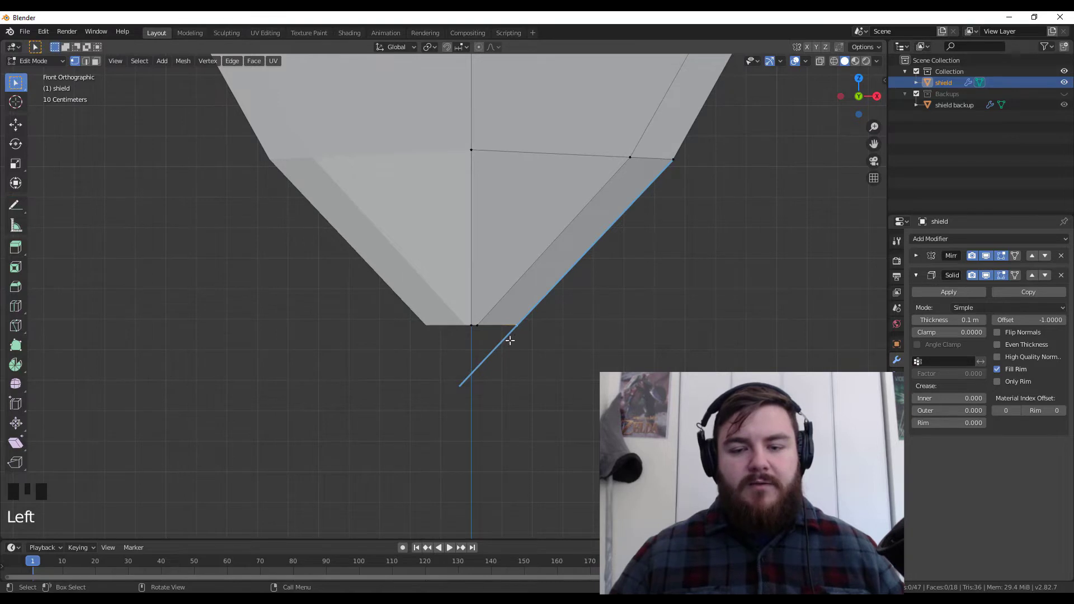
pyautogui.press('e')
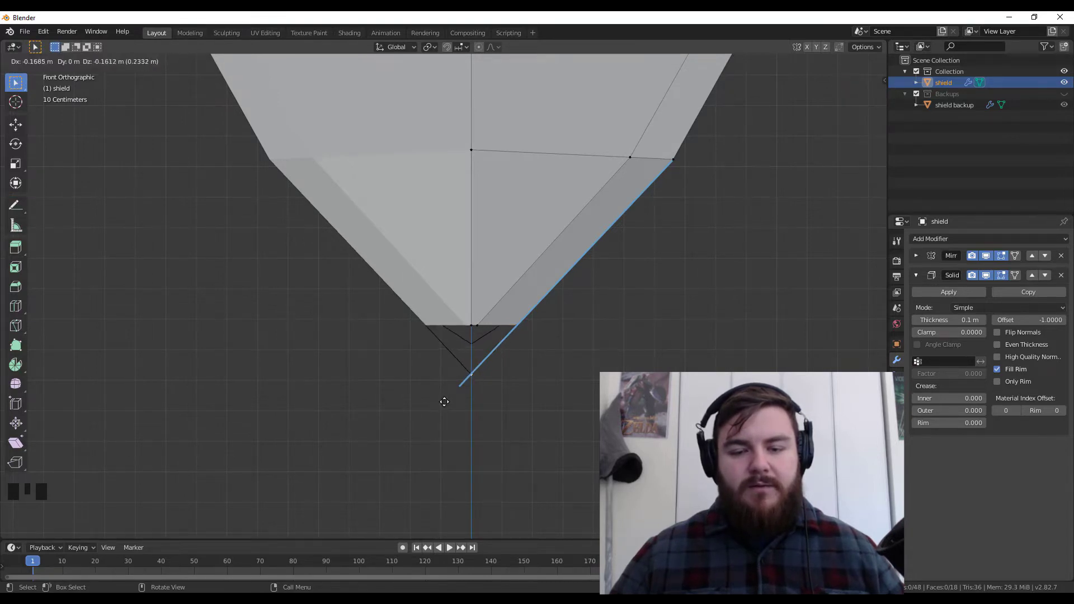
pyautogui.click(444, 399)
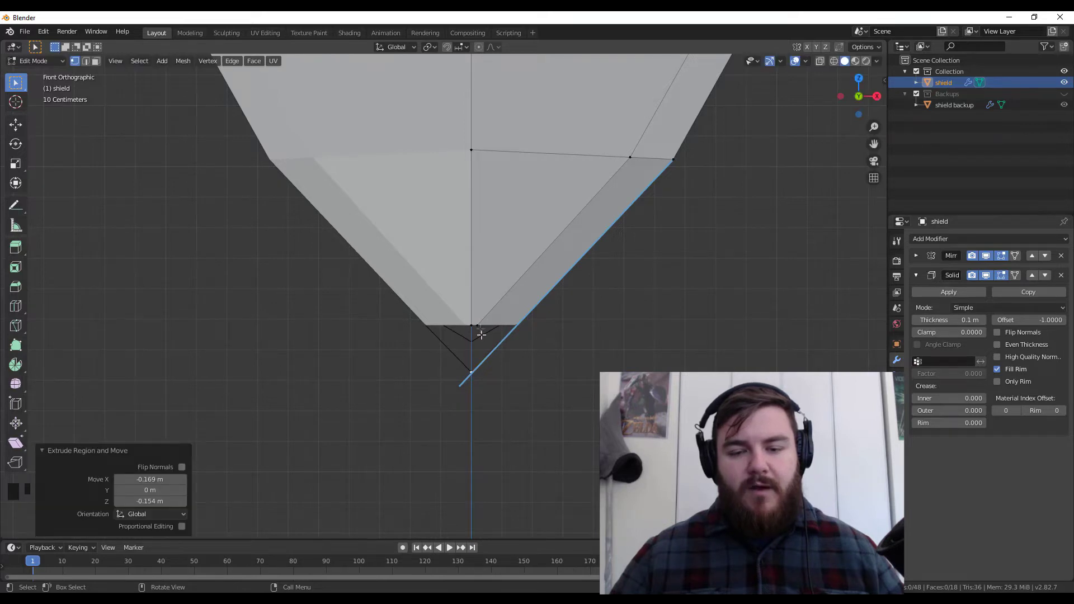
# Step: Draw a guide line along the inner border edge and extrude its bottom vertex to the centre line, about -0.042 m in X and -0.022 m in Z
pyautogui.click(16, 206)
pyautogui.moveTo(630, 156); pyautogui.dragTo(441, 365)
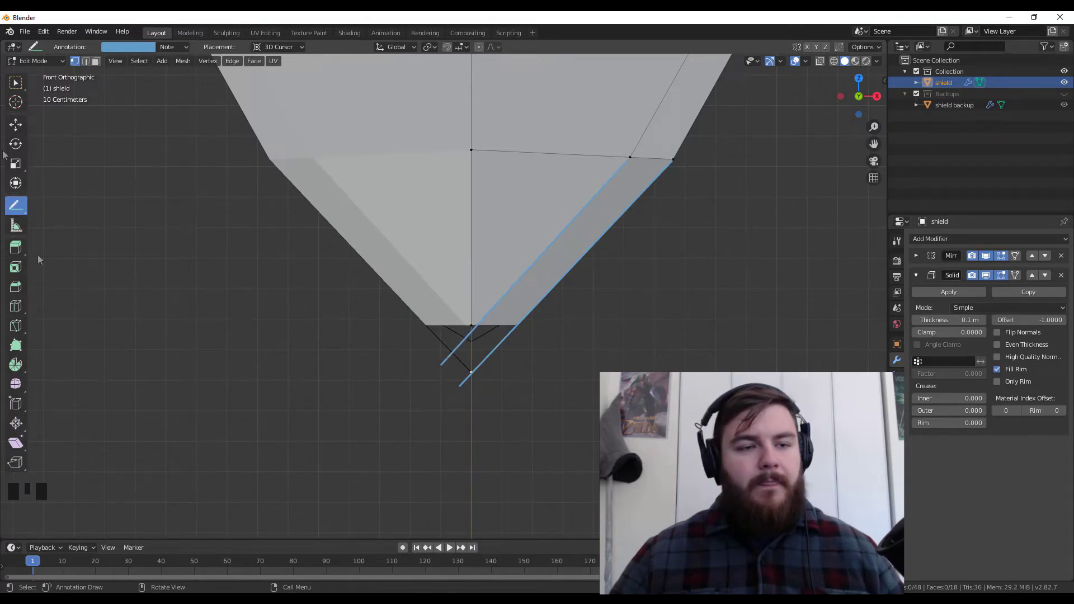
pyautogui.press('w')
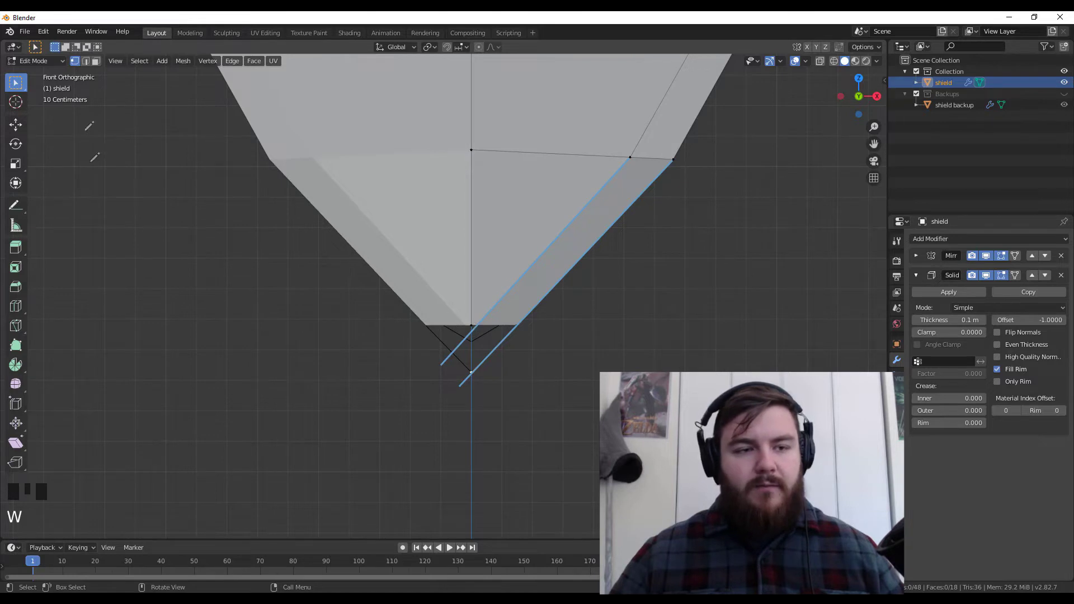
pyautogui.click(22, 83)
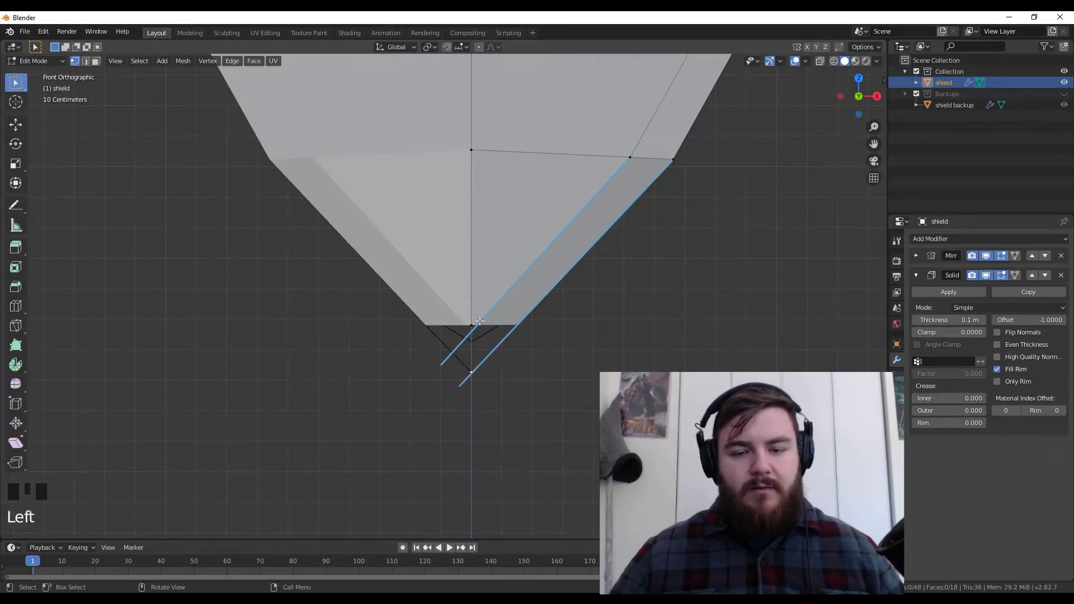
pyautogui.press('e')
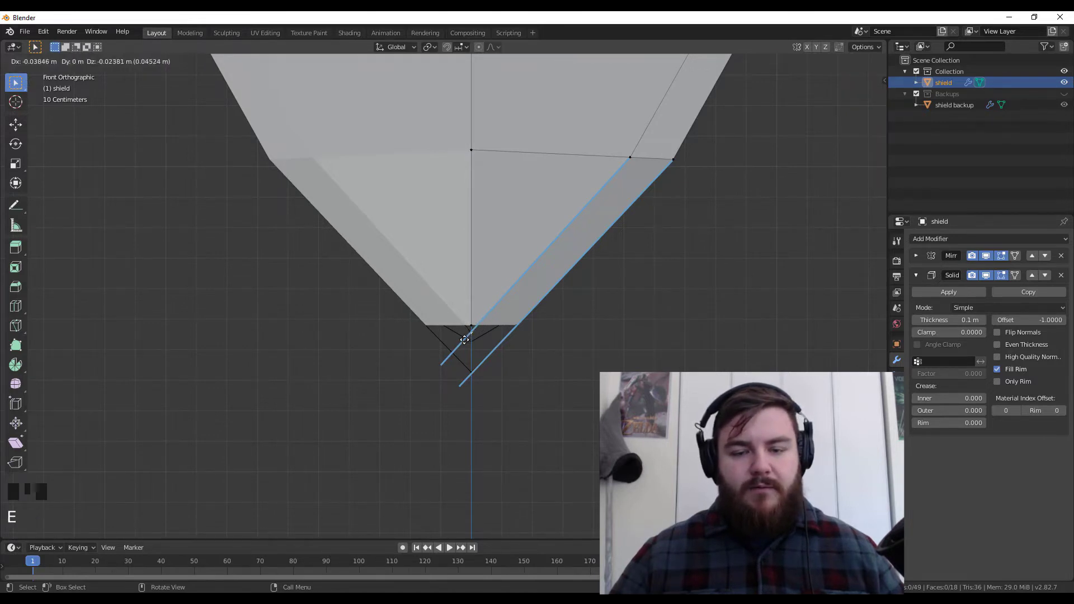
pyautogui.click(465, 340)
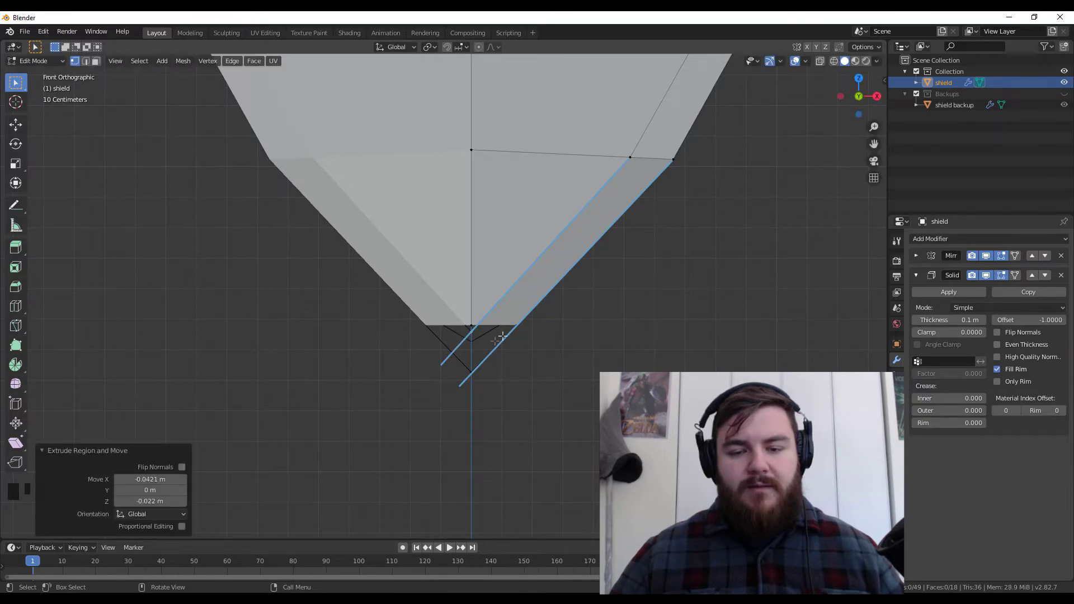
# Step: Fill a face between the bottom border vertices and the two extruded tip vertices
pyautogui.click(515, 325)
pyautogui.keyDown('shift'); pyautogui.click(518, 321); pyautogui.keyUp('shift')
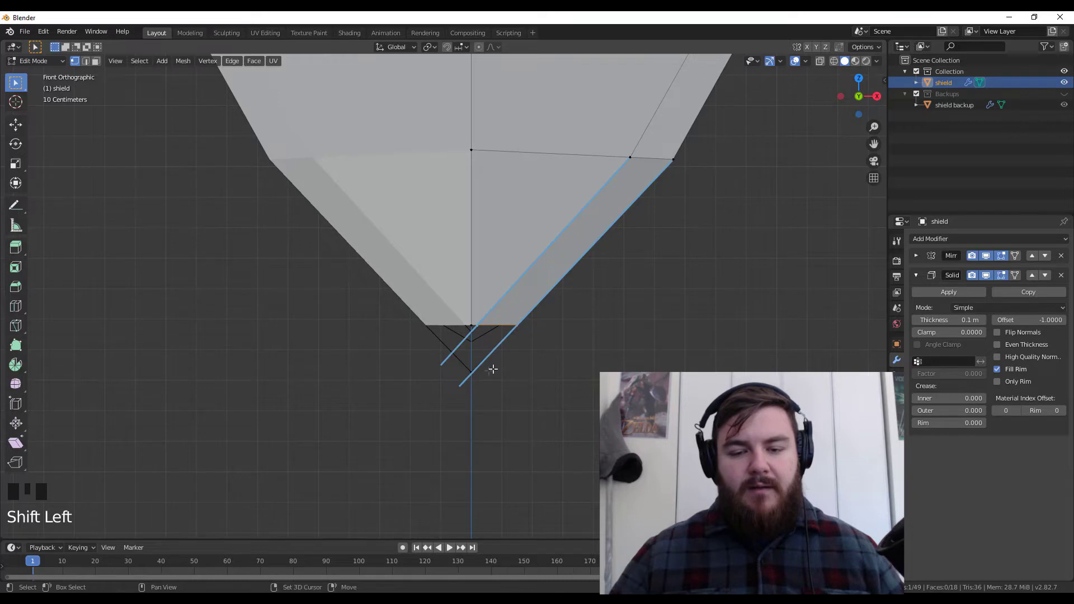
pyautogui.press('f')
pyautogui.moveTo(495, 365); pyautogui.dragTo(475, 276, button='middle')
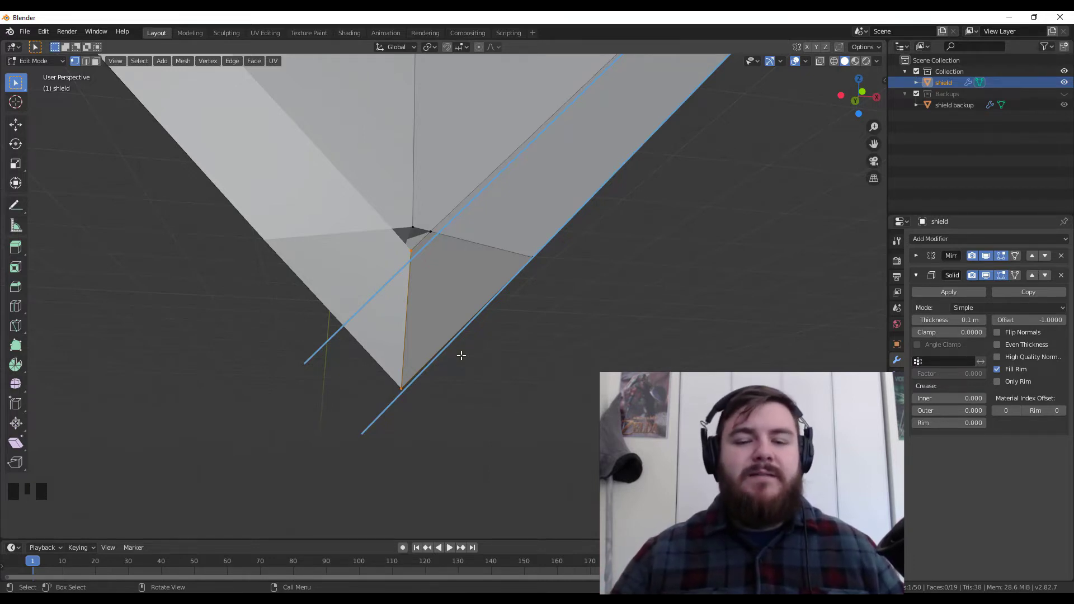
pyautogui.moveTo(428, 278); pyautogui.dragTo(438, 309, button='middle')
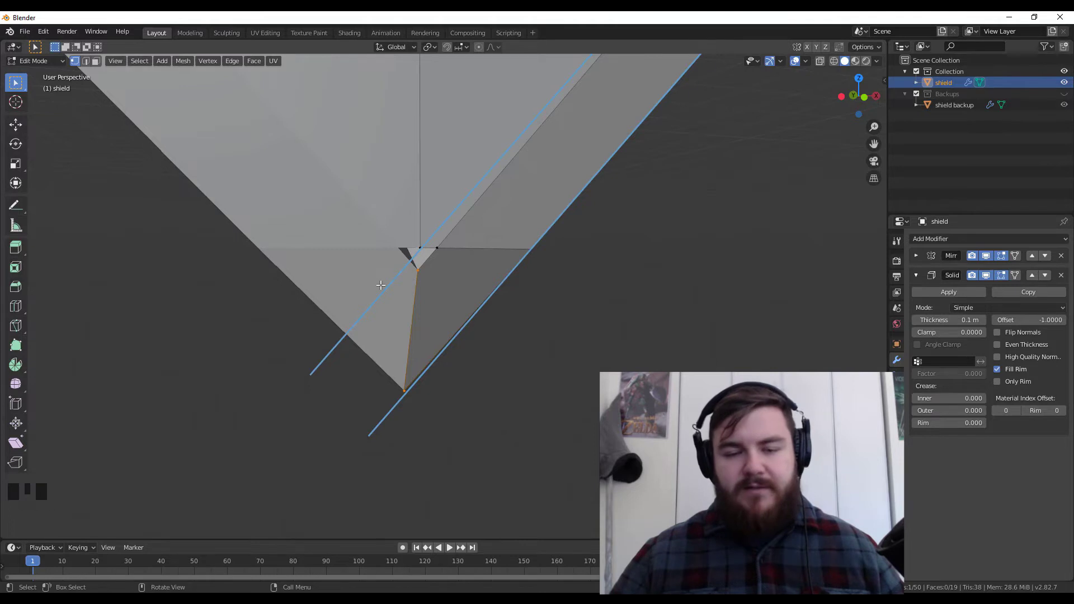
# Step: Fill the small triangular gap at the centre line, inside the border of the tip, with a face
pyautogui.press('KP_1')
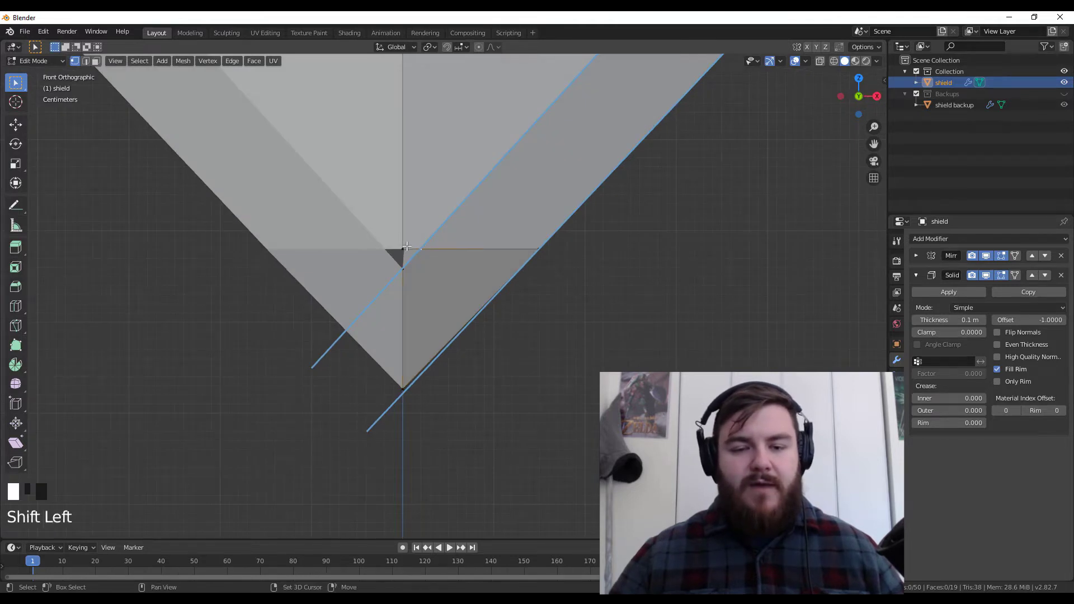
pyautogui.keyDown('shift'); pyautogui.click(407, 246); pyautogui.keyUp('shift')
pyautogui.keyDown('shift'); pyautogui.click(411, 270); pyautogui.keyUp('shift')
pyautogui.moveTo(456, 269); pyautogui.dragTo(443, 303, button='middle')
pyautogui.scroll(-8, 448, 263)
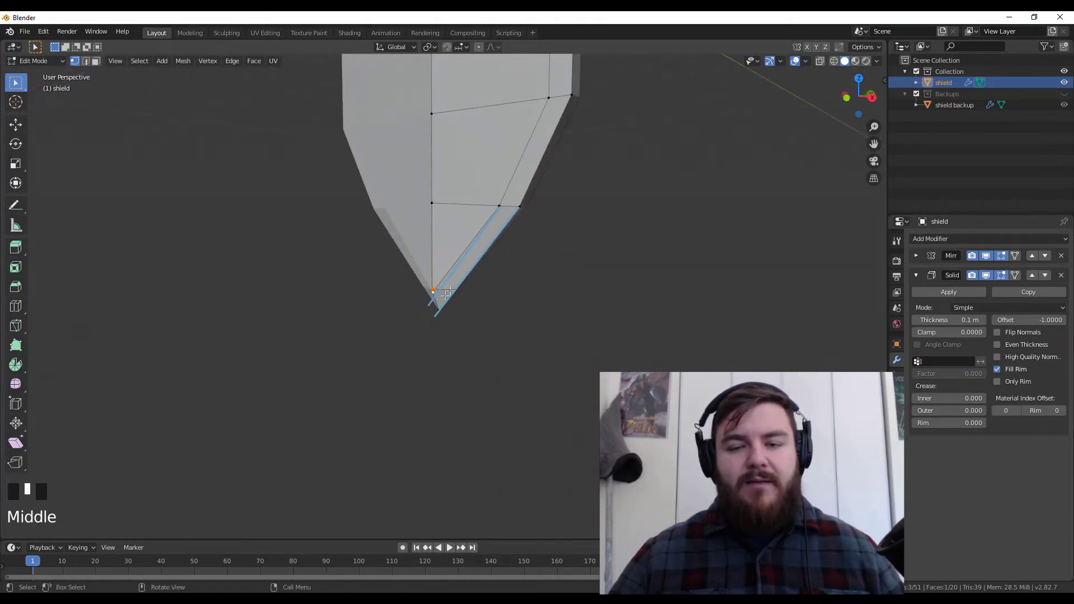
# Step: Return to Object Mode and inspect the whole shield with its closed pointed tip
pyautogui.moveTo(529, 190); pyautogui.dragTo(474, 403, button='middle')
pyautogui.press('Tab')
pyautogui.scroll(-3, 422, 274)
pyautogui.moveTo(421, 462); pyautogui.dragTo(449, 323, button='middle')
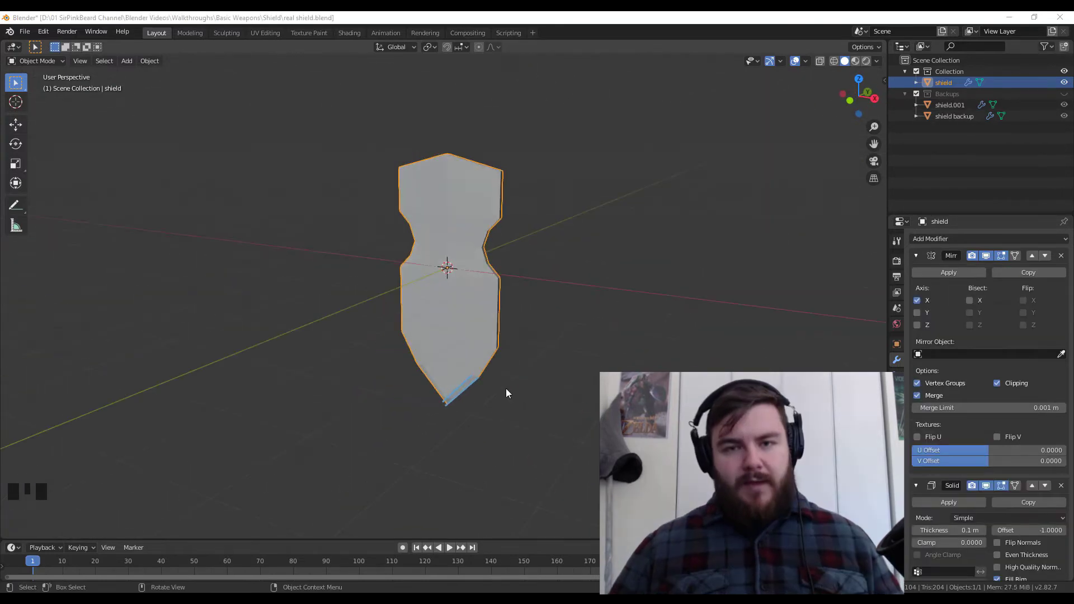
pyautogui.moveTo(474, 354); pyautogui.dragTo(502, 364, button='middle')
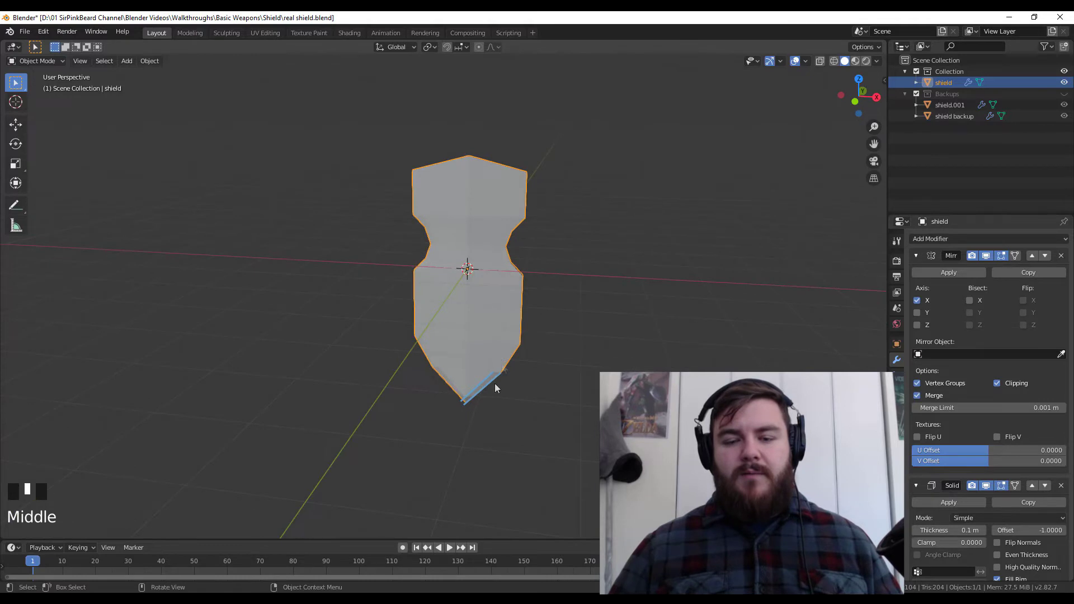
# Step: Reenter Edit Mode and erase the annotation guide lines at the shield's tip
pyautogui.scroll(4, 502, 364)
pyautogui.press('Tab')
pyautogui.moveTo(515, 425)
pyautogui.keyDown('shift'); pyautogui.mouseDown(button='middle')
pyautogui.moveTo(424, 269)
pyautogui.moveTo(424, 250)
pyautogui.mouseUp(button='middle'); pyautogui.keyUp('shift')
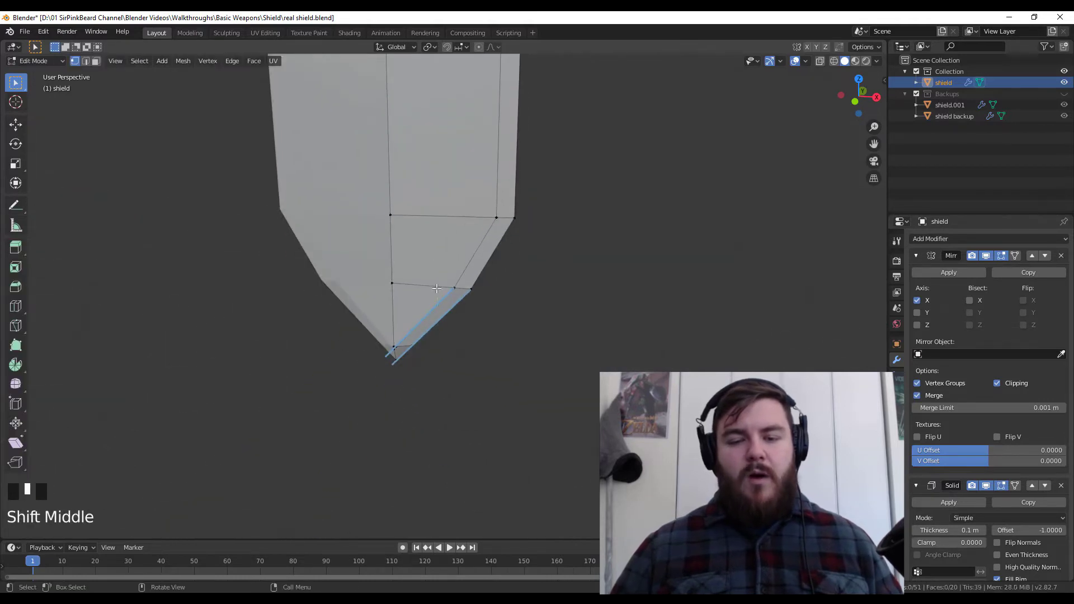
pyautogui.moveTo(446, 307); pyautogui.dragTo(369, 392, button='right')
# Step: Select the leftover horizontal edge loop across the shield's tip and remove it with Dissolve Edges
pyautogui.scroll(6, 386, 410)
pyautogui.keyDown('shift'); pyautogui.moveTo(434, 398); pyautogui.dragTo(501, 290, button='middle'); pyautogui.keyUp('shift')
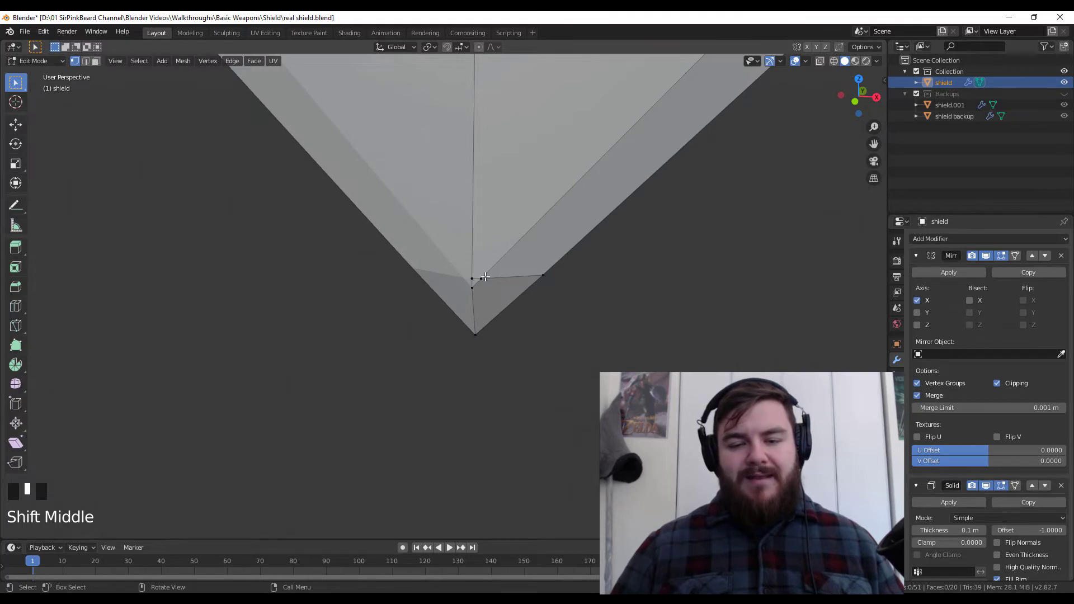
pyautogui.keyDown('alt'); pyautogui.click(484, 278); pyautogui.keyUp('alt')
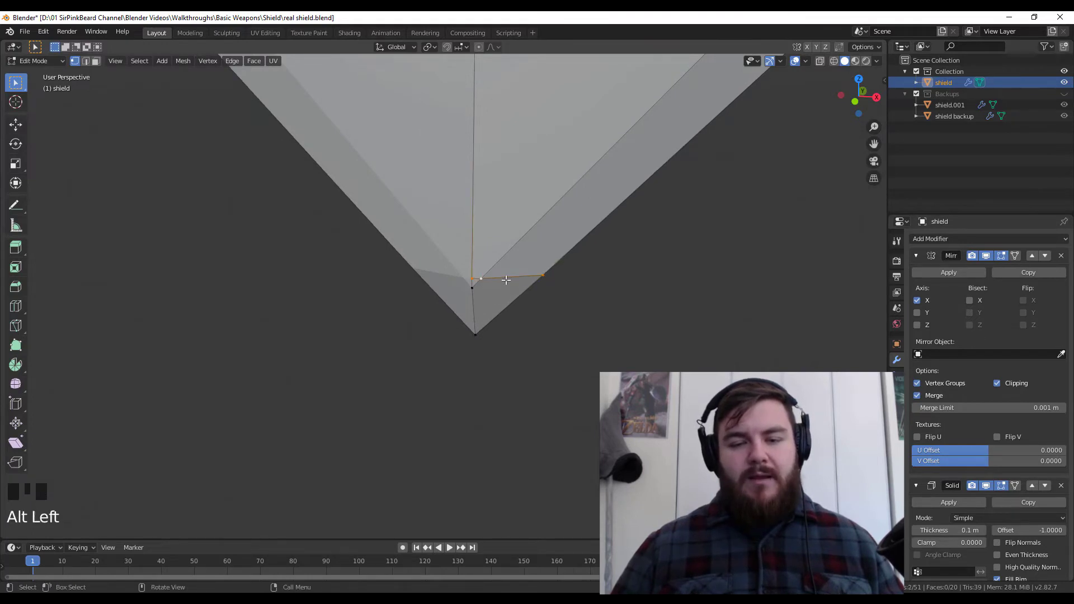
pyautogui.press('x')
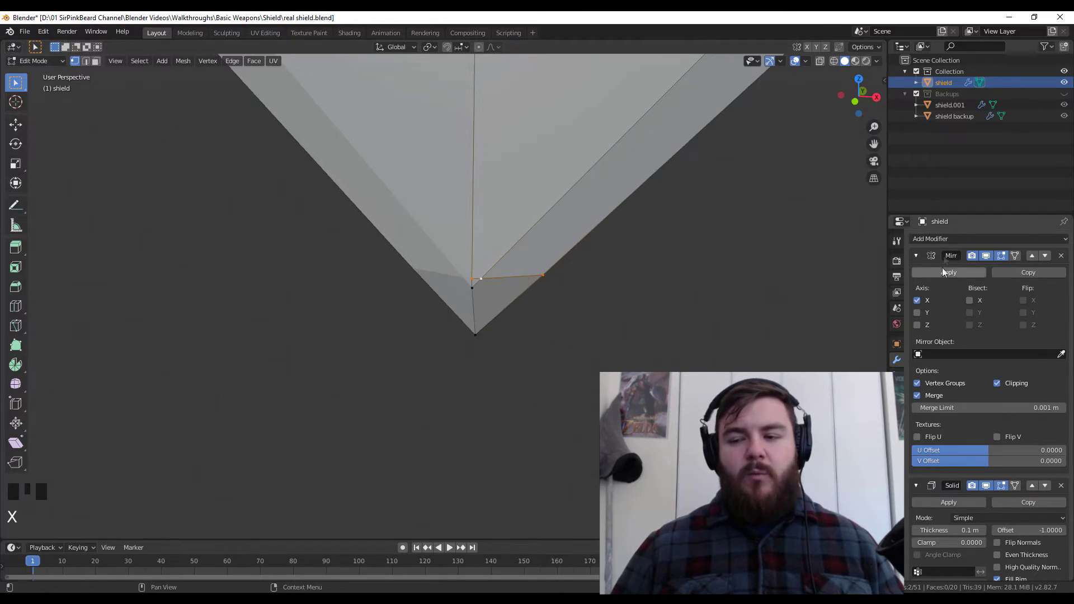
pyautogui.press('x')
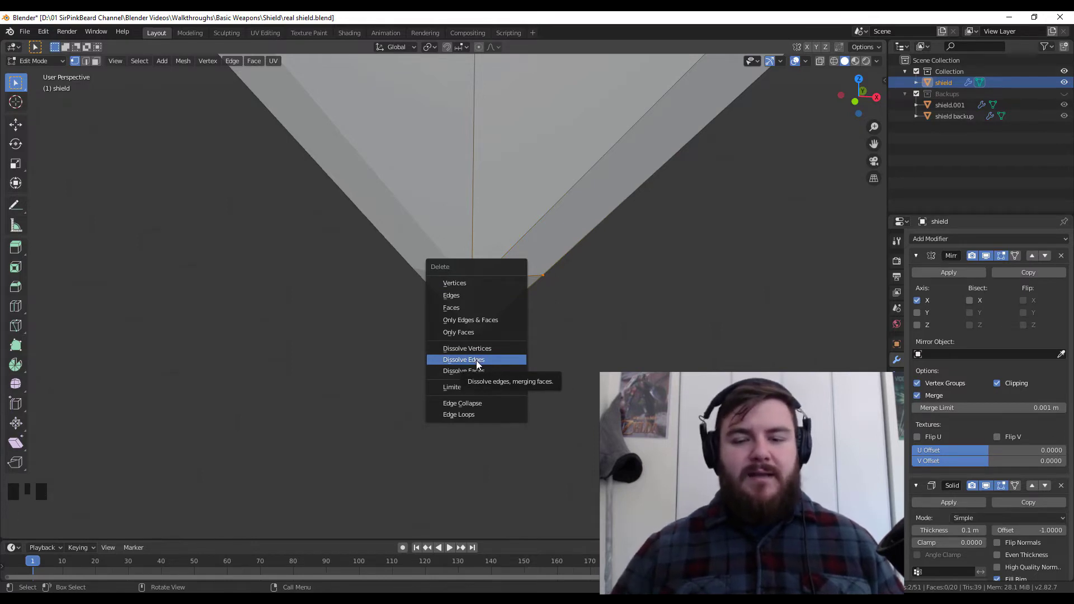
pyautogui.click(477, 364)
# Step: Move the inner border vertex at the shield's pointed tip slightly along the global Y axis
pyautogui.moveTo(547, 312); pyautogui.dragTo(448, 273, button='middle')
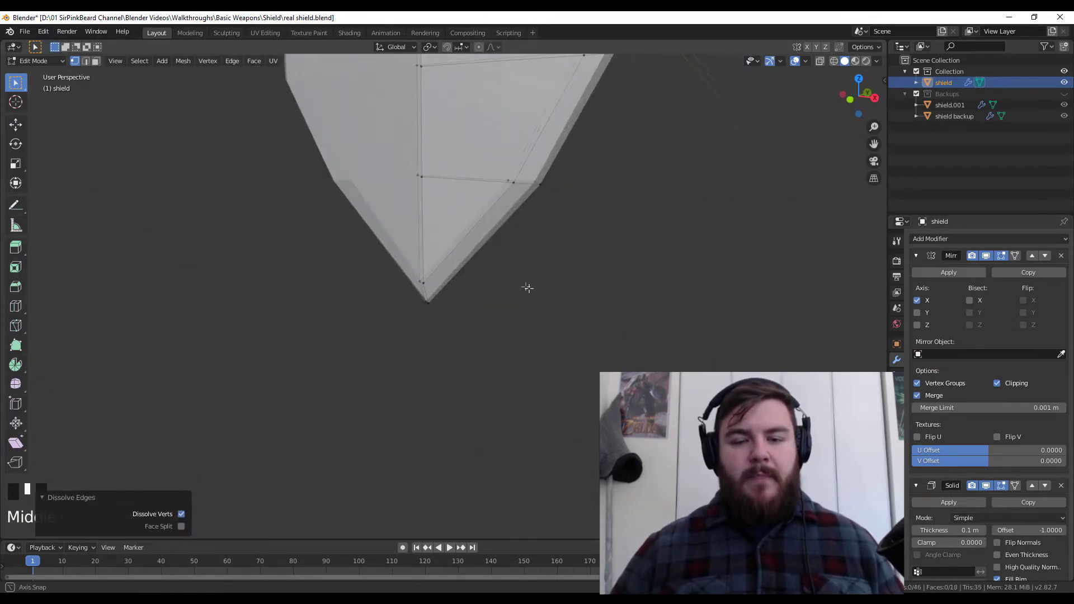
pyautogui.scroll(-5, 536, 286)
pyautogui.scroll(8, 417, 358)
pyautogui.keyDown('shift'); pyautogui.moveTo(424, 350); pyautogui.dragTo(571, 404, button='middle'); pyautogui.keyUp('shift')
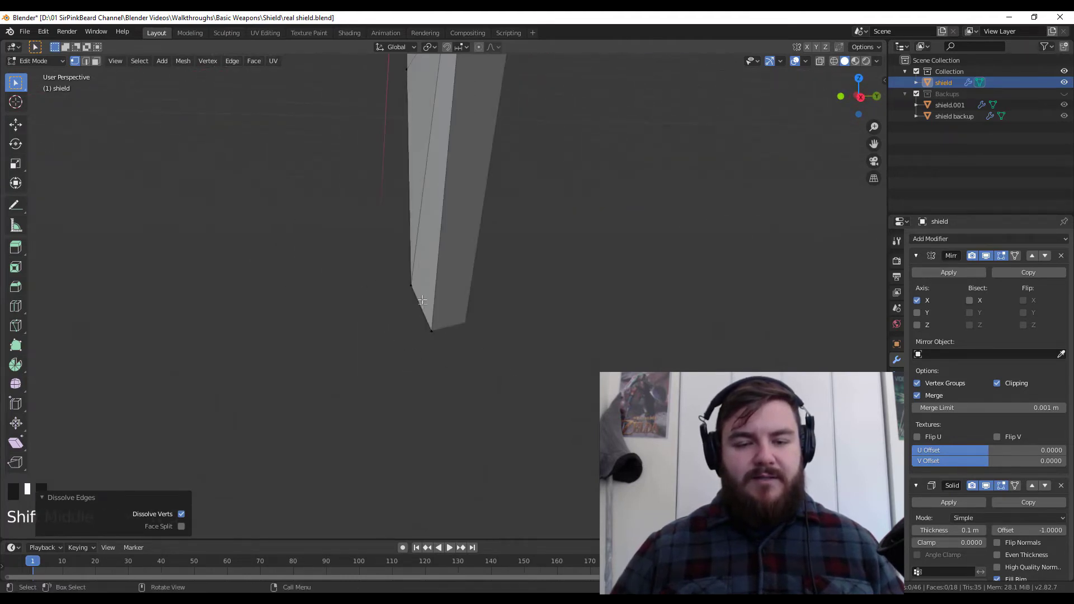
pyautogui.click(412, 286)
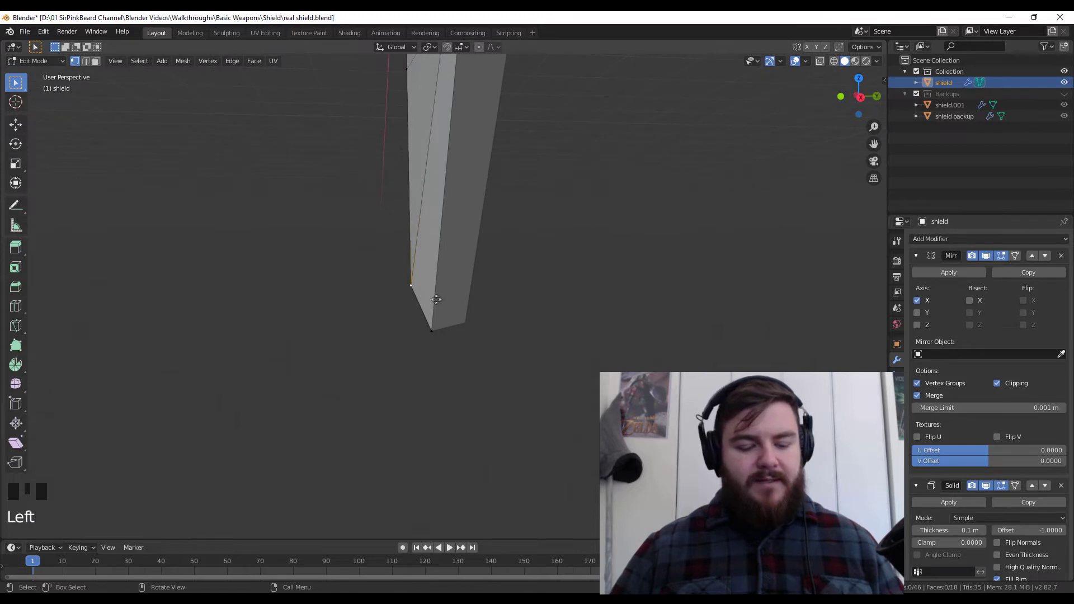
pyautogui.press('g')
pyautogui.press('y')
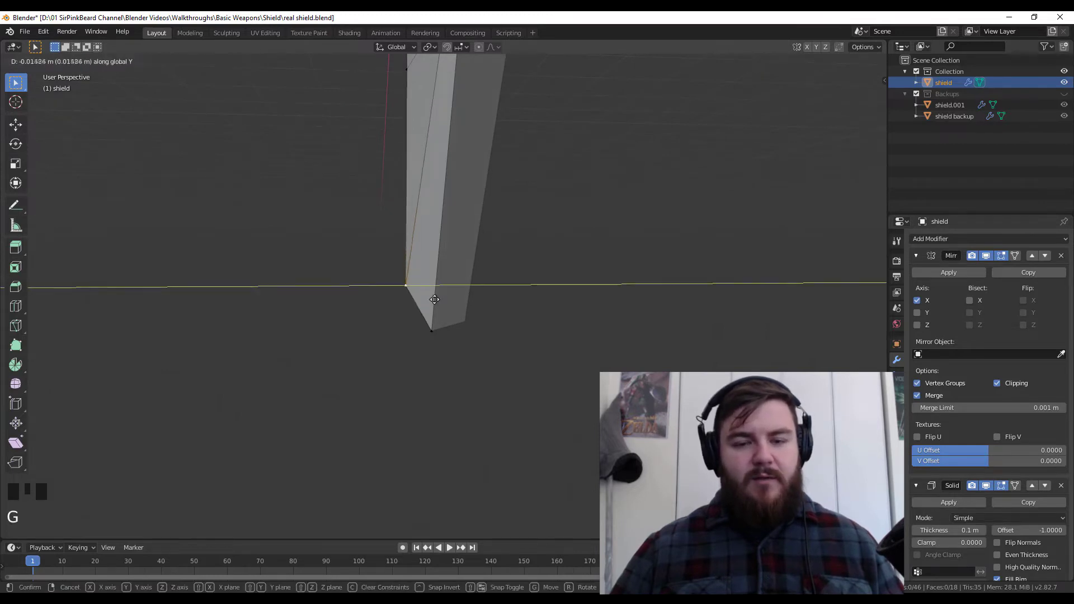
pyautogui.click(452, 298)
# Step: Return to Object Mode and apply the shield's Mirror and Solidify modifiers
pyautogui.moveTo(446, 307); pyautogui.dragTo(592, 339, button='middle')
pyautogui.press('Tab')
pyautogui.scroll(-3, 451, 348)
pyautogui.keyDown('shift'); pyautogui.moveTo(537, 291); pyautogui.dragTo(527, 393, button='middle'); pyautogui.keyUp('shift')
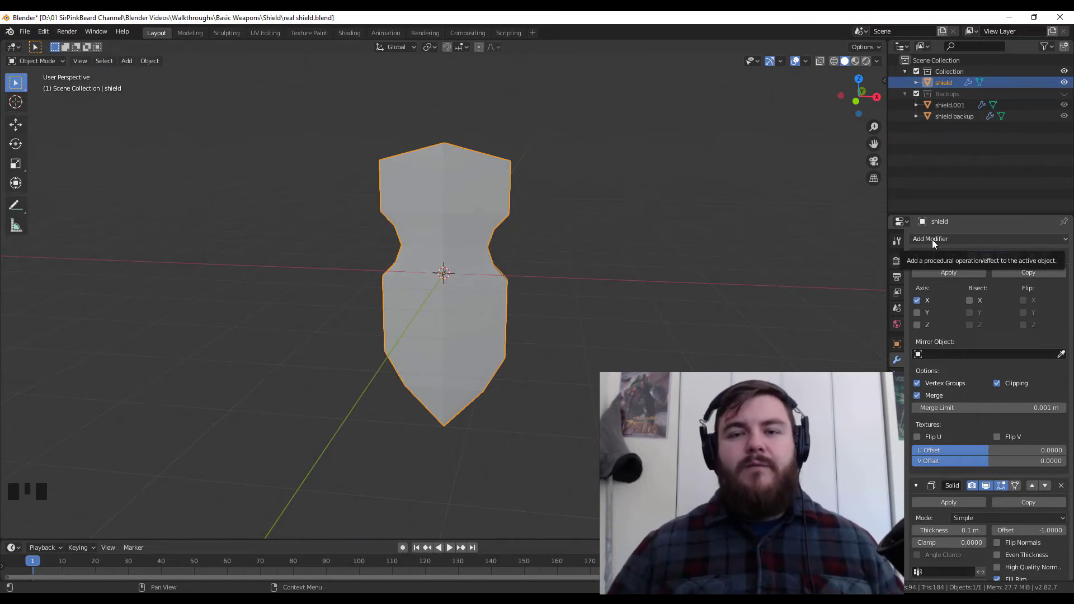
pyautogui.click(943, 273)
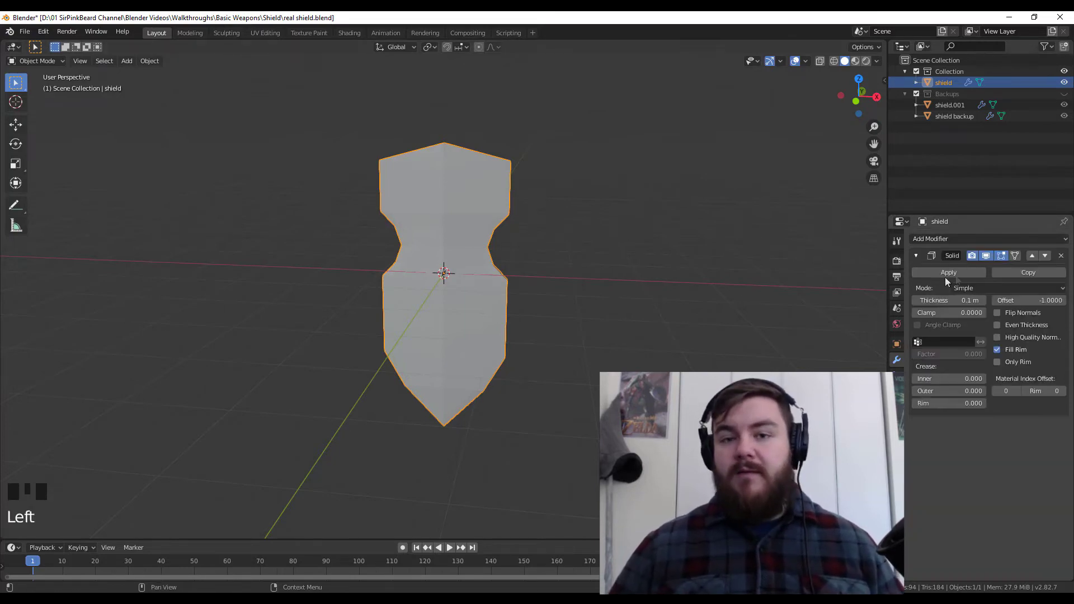
pyautogui.click(959, 272)
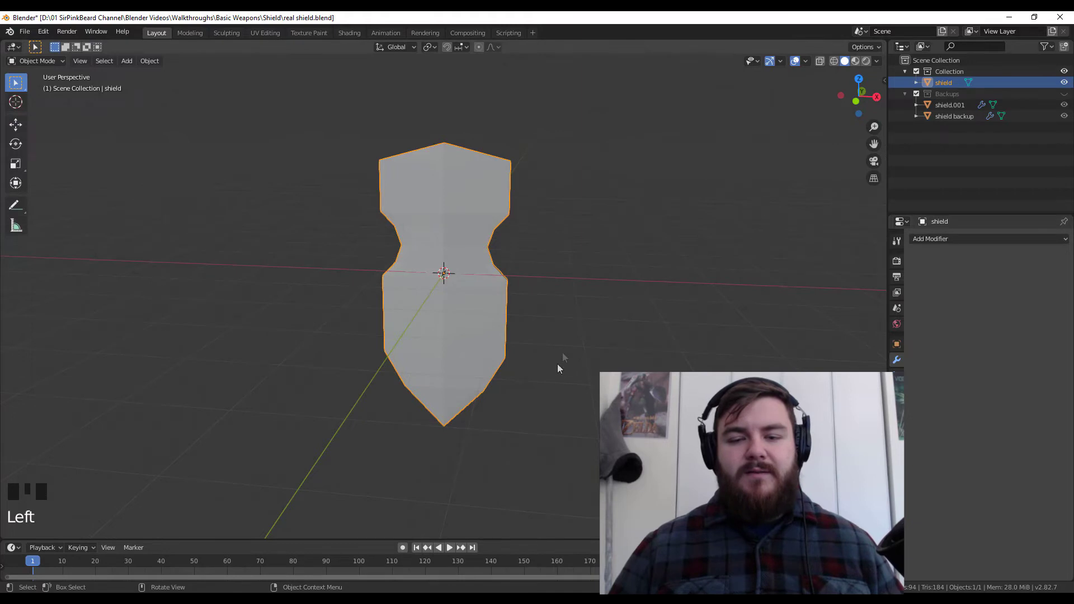
# Step: In Edit Mode with face selection, select the border face loop around the shield's front, including the strip along its top
pyautogui.press('Tab')
pyautogui.moveTo(542, 343); pyautogui.dragTo(548, 319, button='middle')
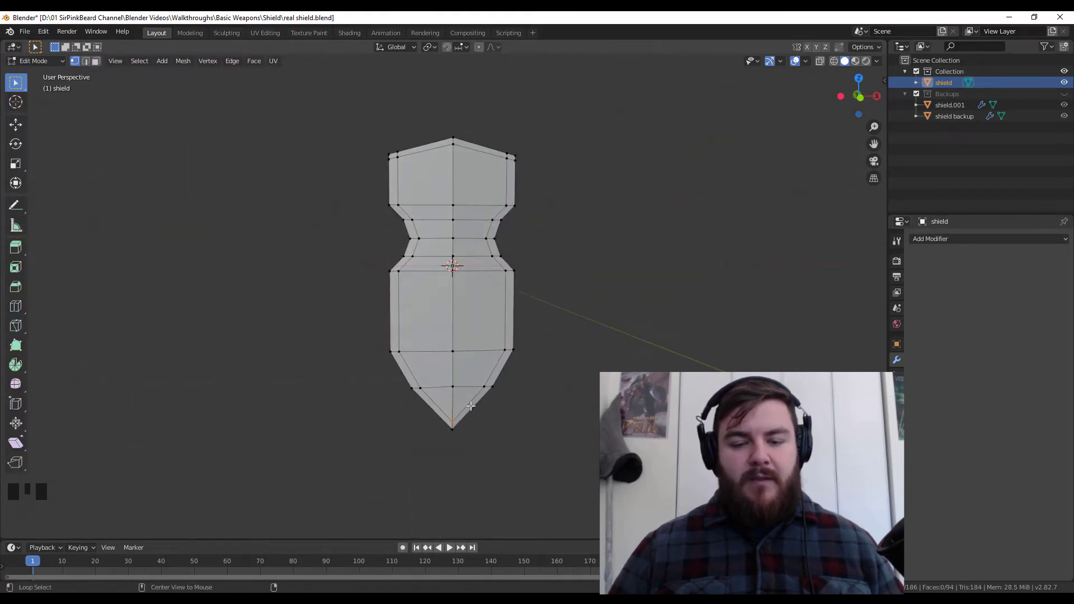
pyautogui.press('3')
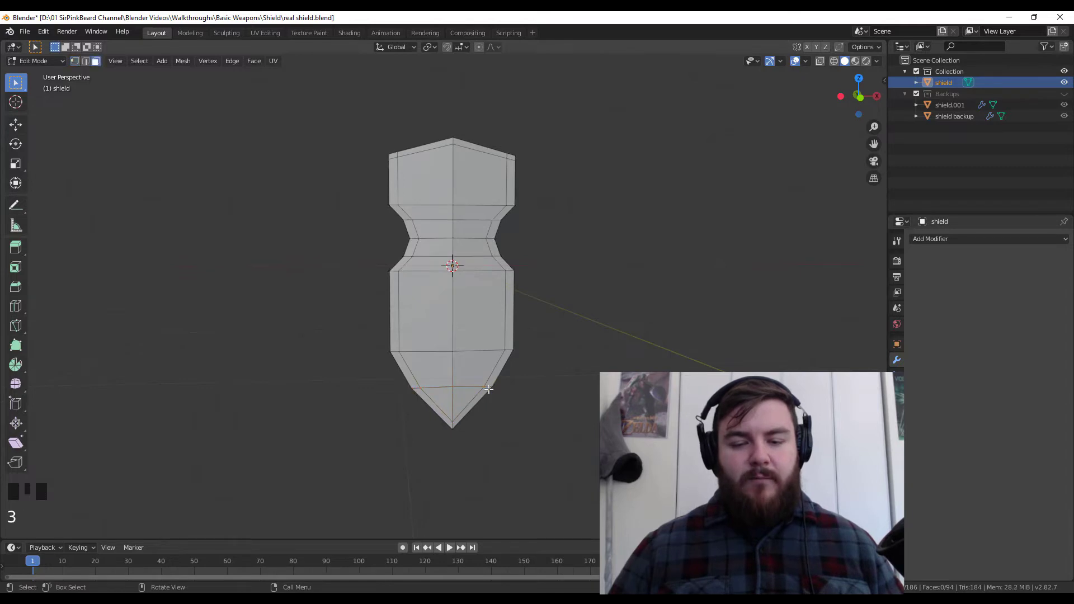
pyautogui.keyDown('alt'); pyautogui.click(489, 385); pyautogui.keyUp('alt')
pyautogui.moveTo(489, 385); pyautogui.dragTo(509, 240, button='middle')
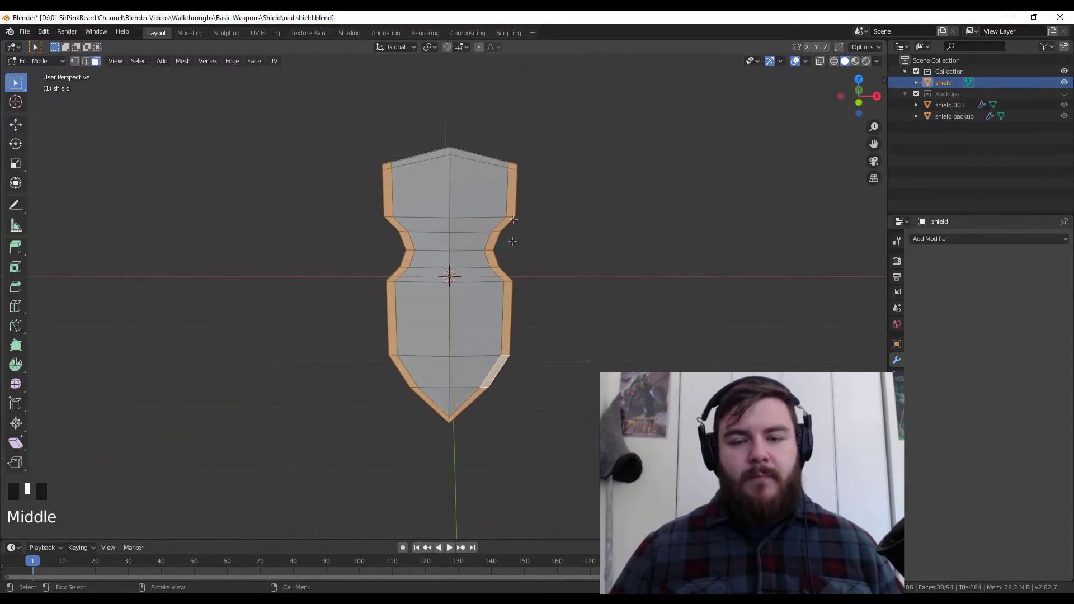
pyautogui.keyDown('alt'); pyautogui.keyDown('shift'); pyautogui.click(509, 166); pyautogui.keyUp('shift'); pyautogui.keyUp('alt')
pyautogui.keyDown('alt'); pyautogui.keyDown('shift'); pyautogui.click(507, 166); pyautogui.keyUp('shift'); pyautogui.keyUp('alt')
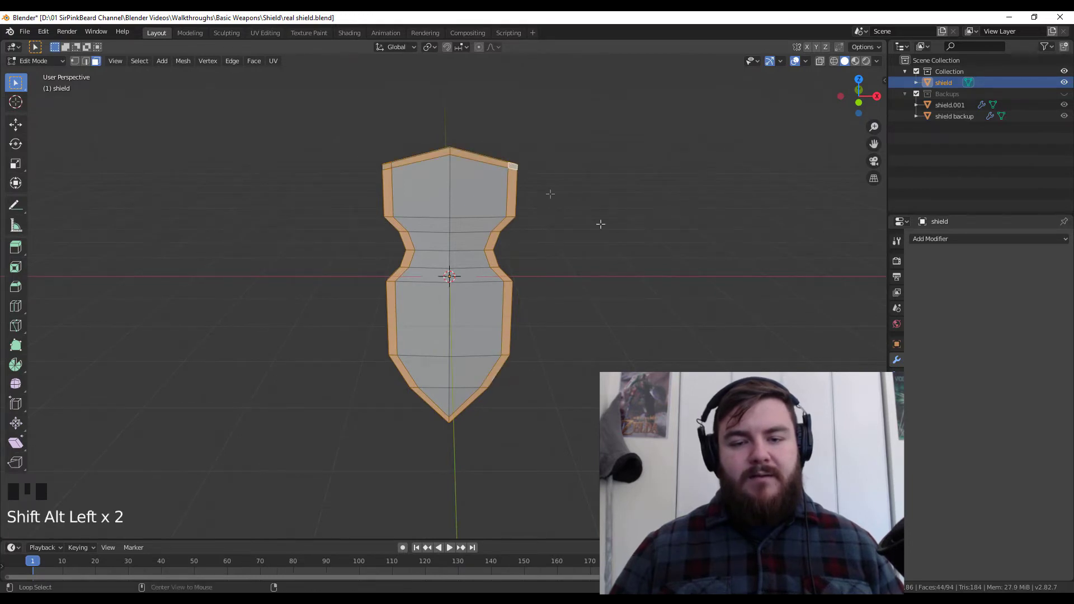
# Step: Deselect the four stray faces outside the front border near the shield's upper corners, keeping only the border loop selected
pyautogui.moveTo(563, 233); pyautogui.dragTo(489, 163, button='middle')
pyautogui.moveTo(535, 395); pyautogui.dragTo(463, 343, button='middle')
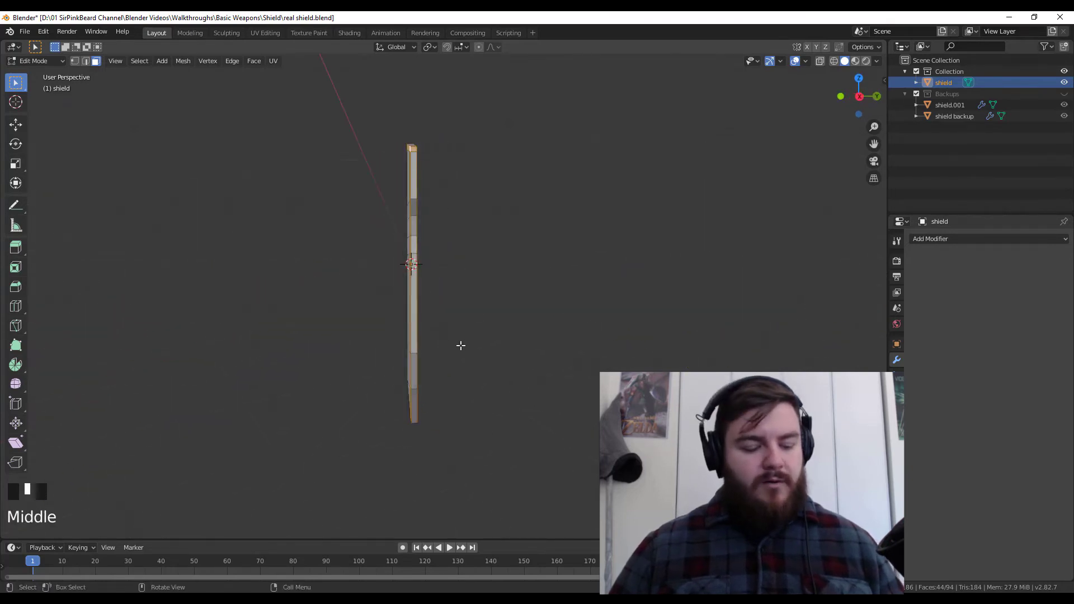
pyautogui.moveTo(458, 198); pyautogui.dragTo(410, 319, button='middle')
pyautogui.scroll(4, 500, 217)
pyautogui.scroll(-4, 472, 319)
pyautogui.scroll(6, 410, 319)
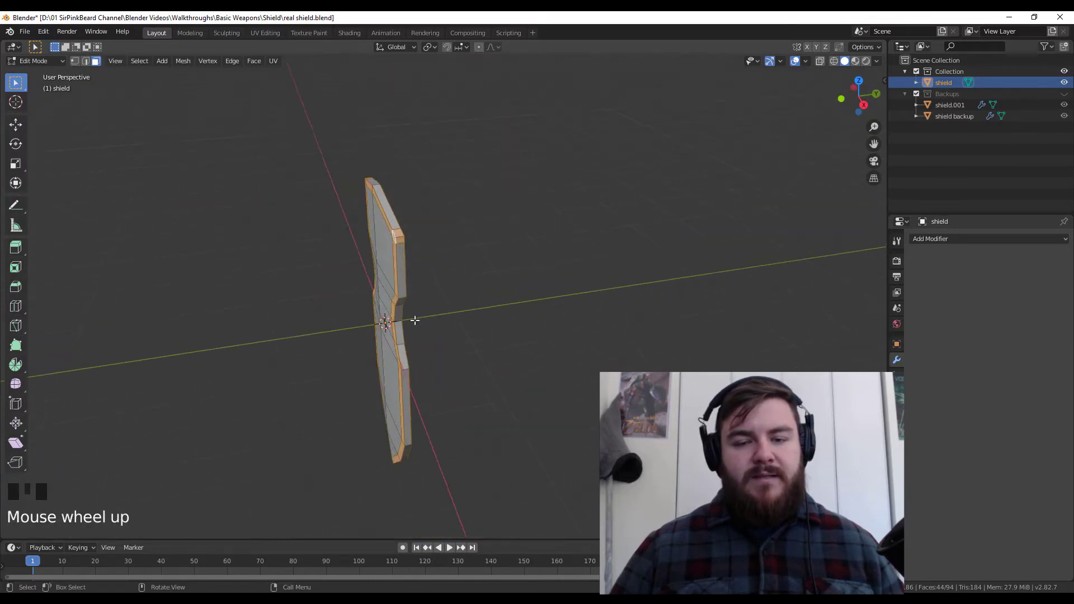
pyautogui.scroll(-2, 336, 208)
pyautogui.keyDown('shift'); pyautogui.click(349, 162); pyautogui.keyUp('shift')
pyautogui.keyDown('shift'); pyautogui.click(350, 178); pyautogui.keyUp('shift')
pyautogui.moveTo(370, 254); pyautogui.dragTo(503, 252, button='middle')
pyautogui.keyDown('shift'); pyautogui.click(487, 246); pyautogui.keyUp('shift')
pyautogui.keyDown('shift'); pyautogui.click(612, 283); pyautogui.keyUp('shift')
pyautogui.moveTo(611, 283); pyautogui.dragTo(441, 251, button='middle')
pyautogui.scroll(-2, 403, 291)
pyautogui.keyDown('shift'); pyautogui.moveTo(403, 291); pyautogui.dragTo(25, 277, button='middle'); pyautogui.keyUp('shift')
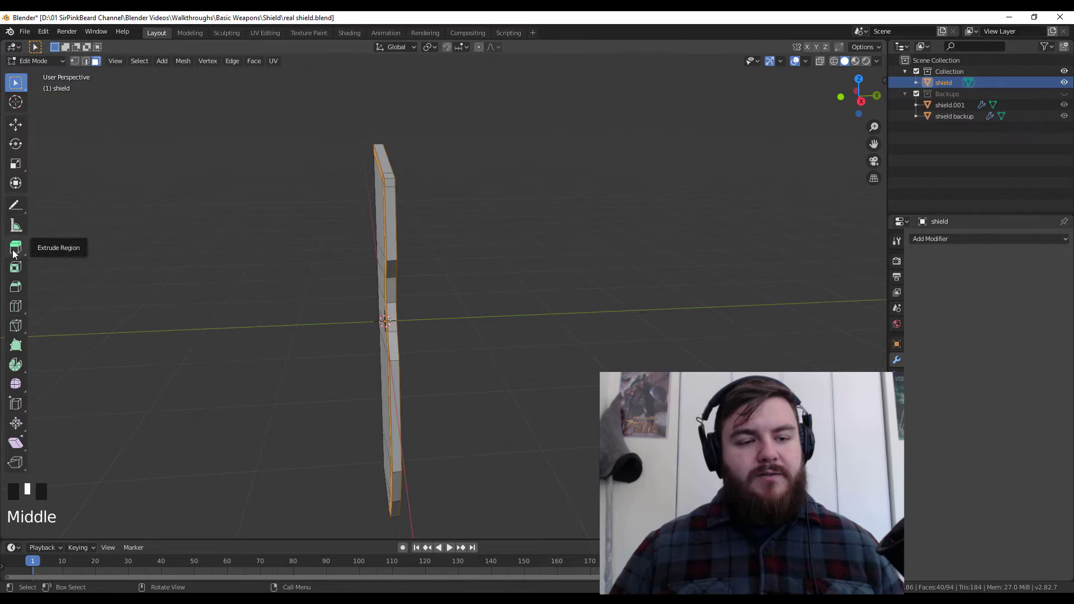
# Step: Extrude the selected border faces along their normals to form a raised rim and fine-tune the extrusion offset
pyautogui.click(13, 253)
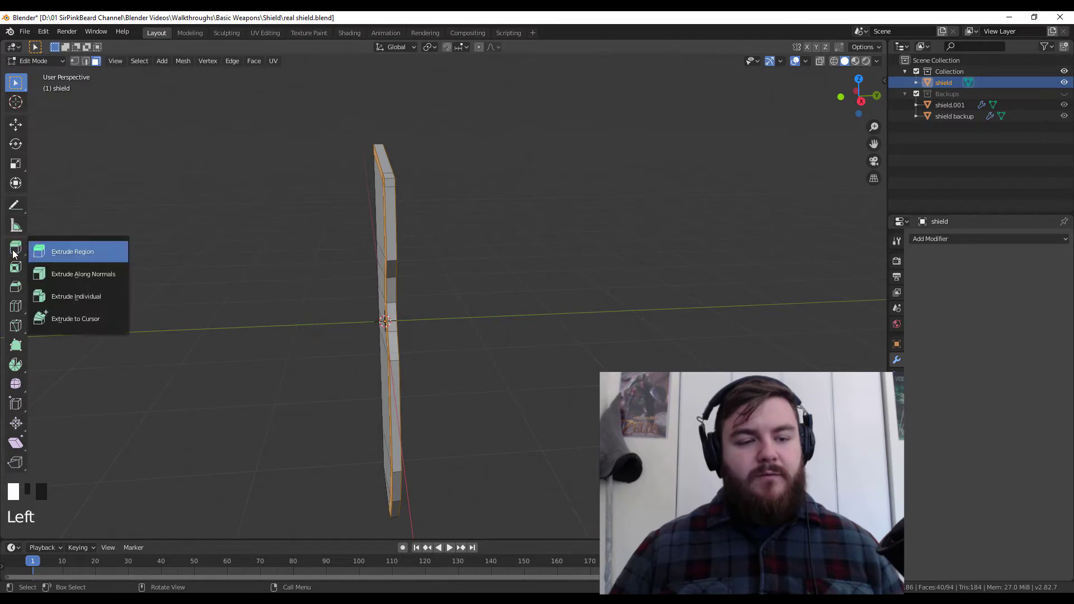
pyautogui.click(110, 275)
pyautogui.moveTo(382, 364); pyautogui.dragTo(386, 371)
pyautogui.moveTo(387, 371); pyautogui.dragTo(491, 365, button='middle')
pyautogui.scroll(3, 560, 334)
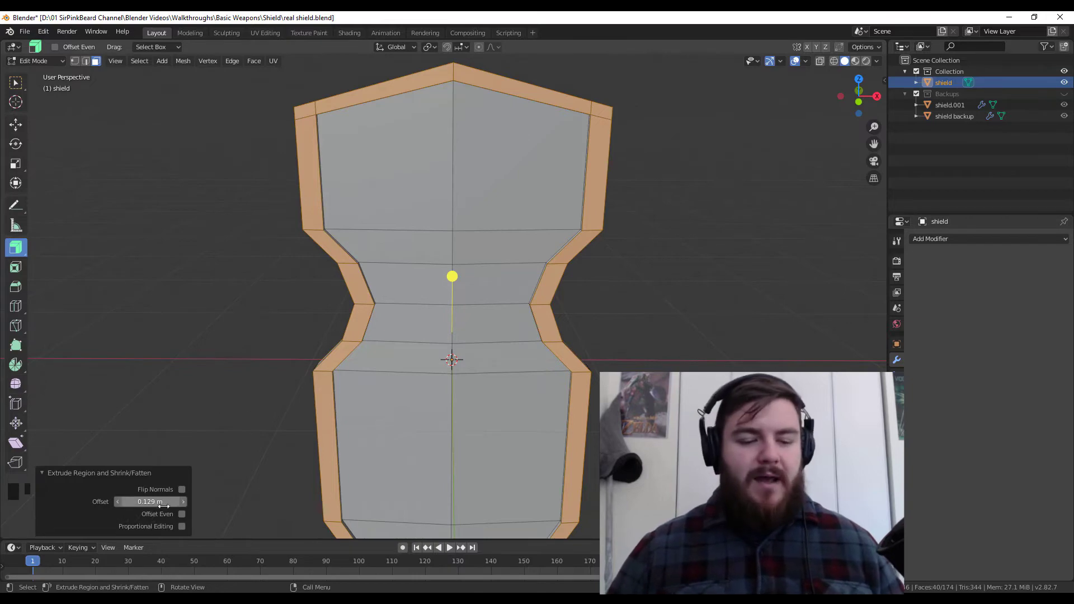
pyautogui.moveTo(163, 502); pyautogui.dragTo(263, 498, button='middle')
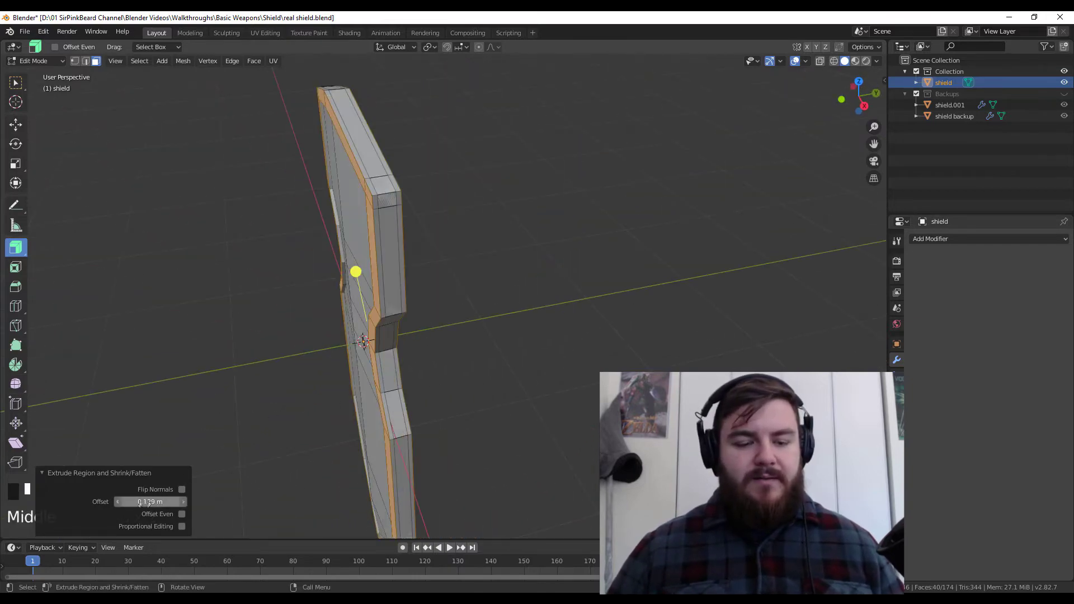
pyautogui.moveTo(150, 501); pyautogui.dragTo(162, 502)
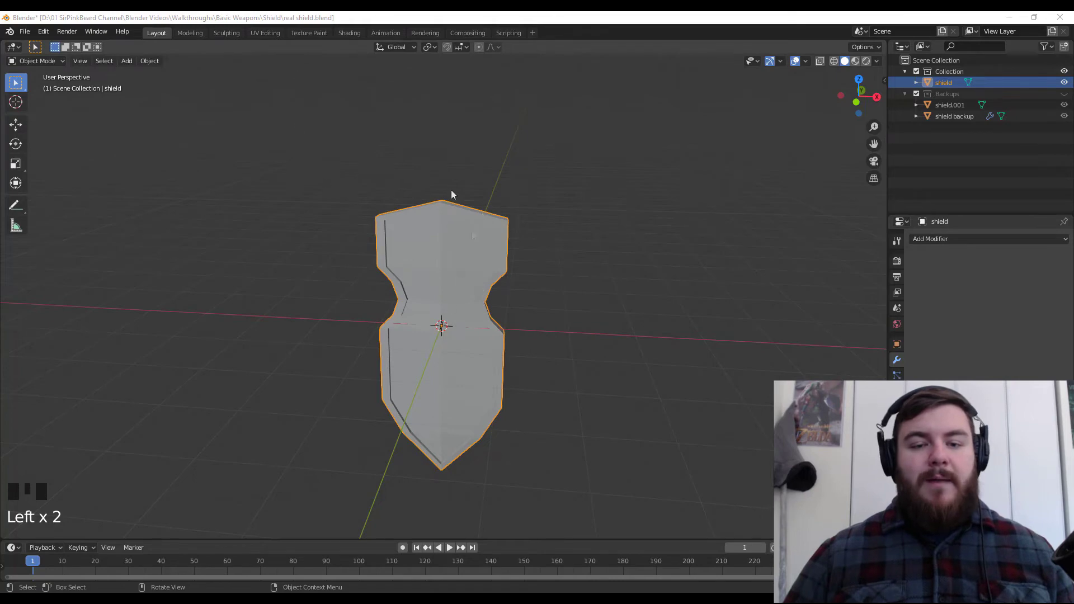
# Step: Switch to the UV Editing workspace and turn on the UV stretching overlay with its type set to Area
pyautogui.click(265, 33)
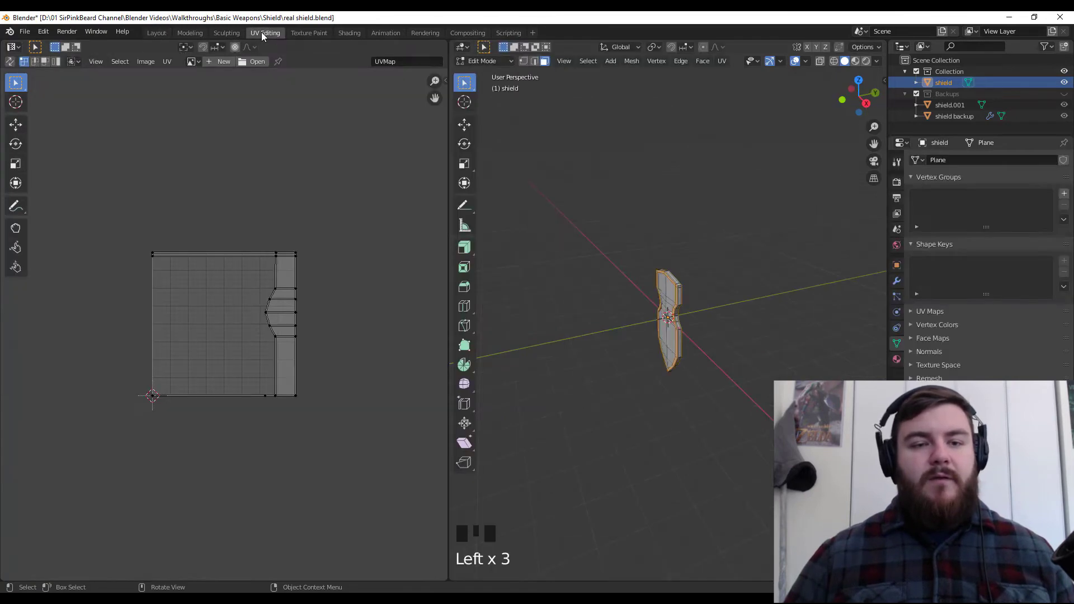
pyautogui.press('n')
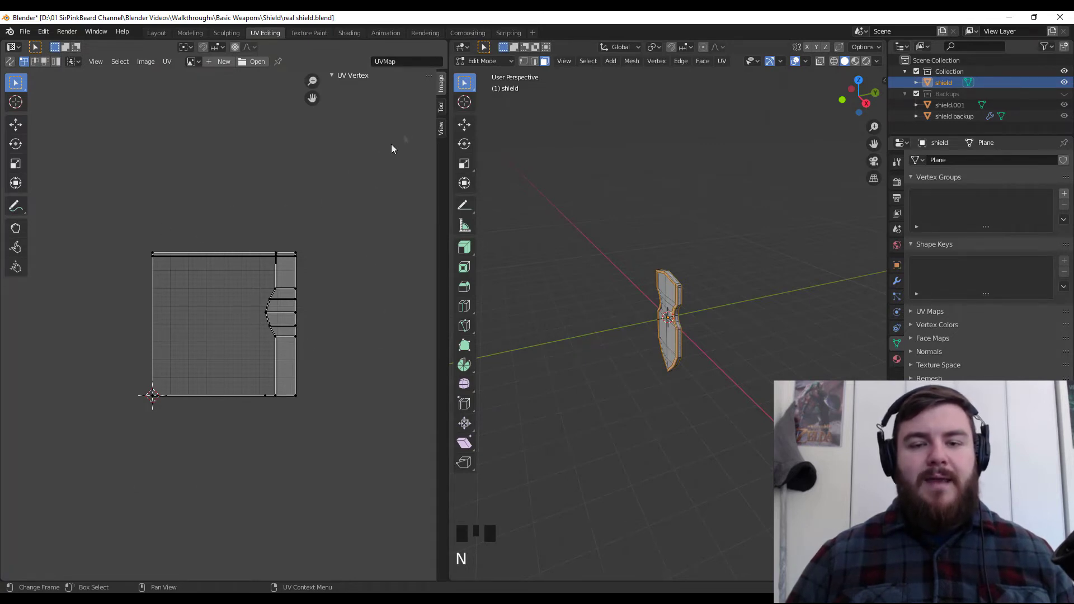
pyautogui.click(442, 107)
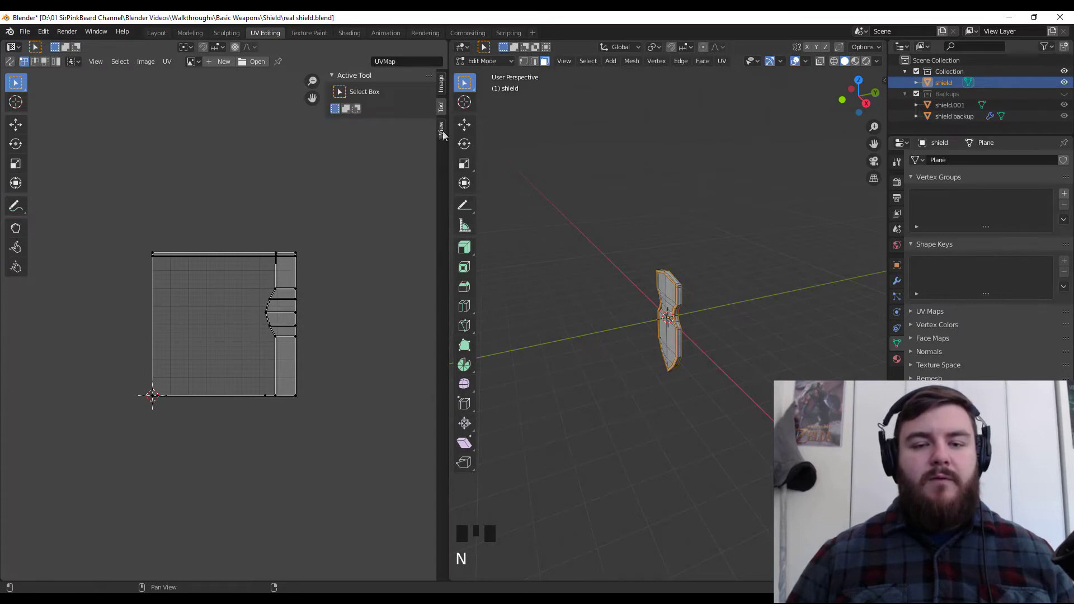
pyautogui.click(442, 130)
pyautogui.click(341, 109)
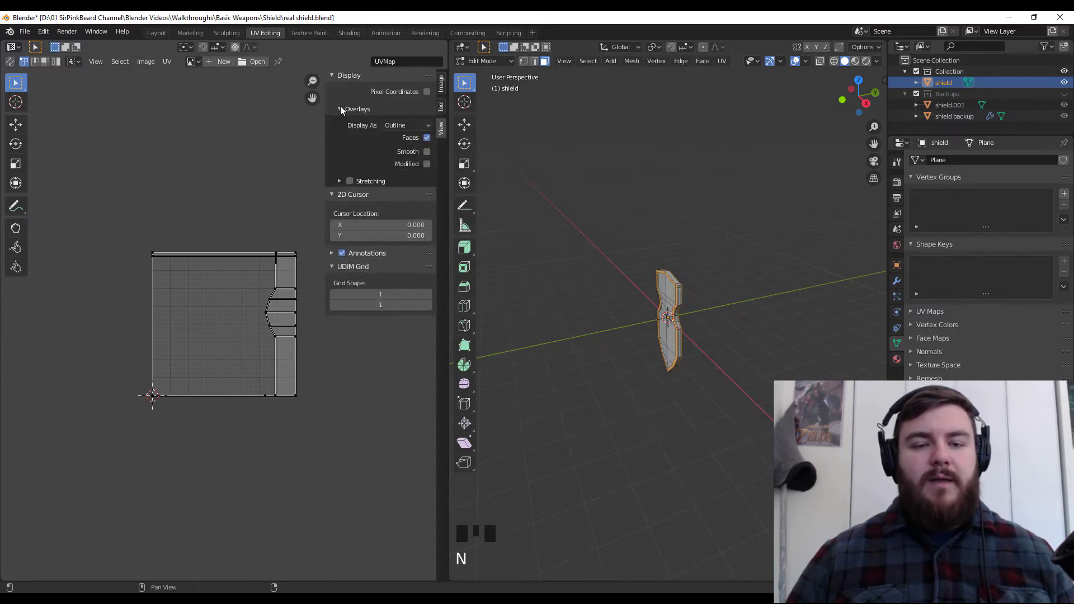
pyautogui.click(350, 181)
pyautogui.click(339, 181)
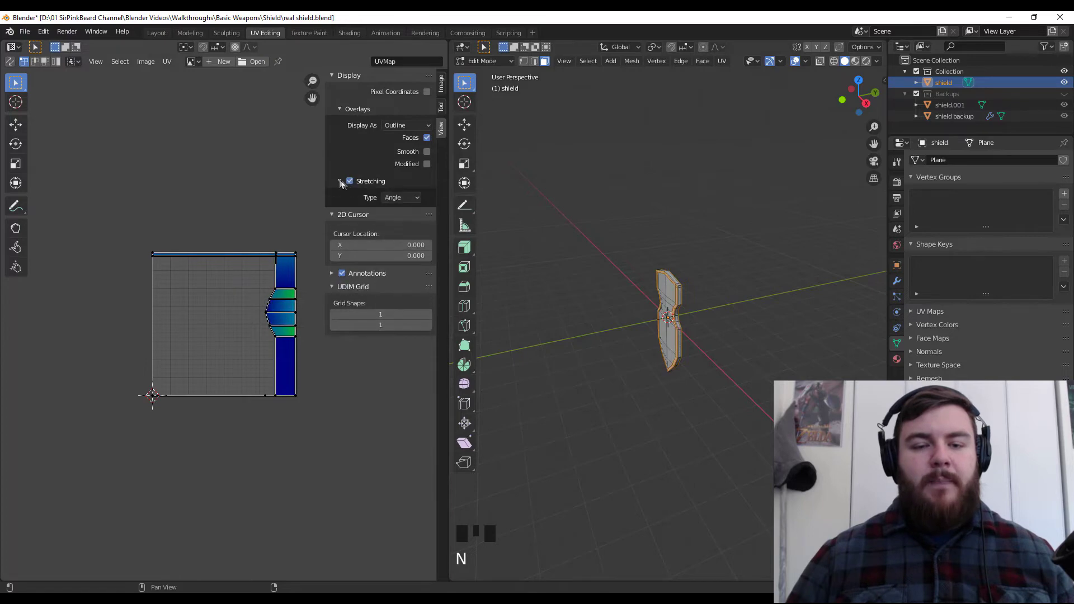
pyautogui.click(404, 198)
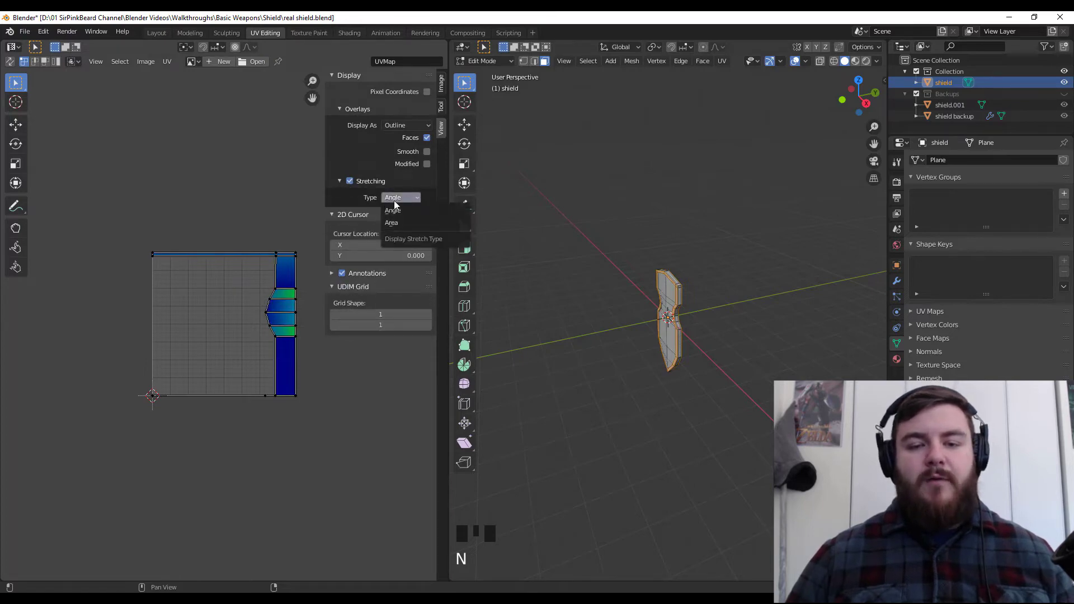
pyautogui.click(394, 221)
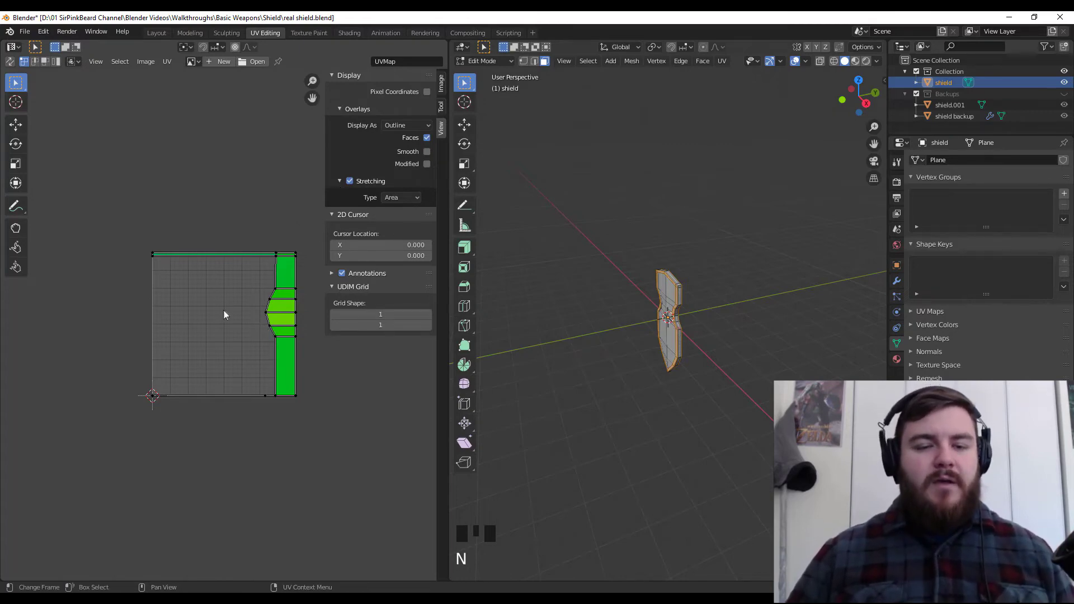
# Step: Select all of the shield's faces and enable UV sync selection between the mesh and the UV layout
pyautogui.scroll(5, 224, 317)
pyautogui.scroll(-4, 223, 319)
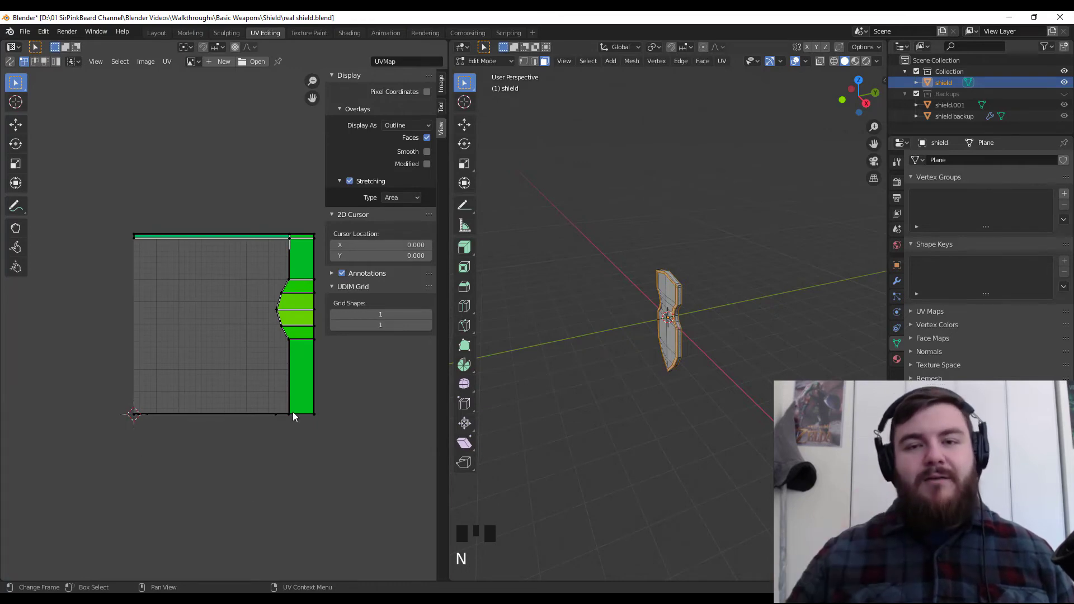
pyautogui.moveTo(592, 290); pyautogui.dragTo(632, 295, button='middle')
pyautogui.press('a')
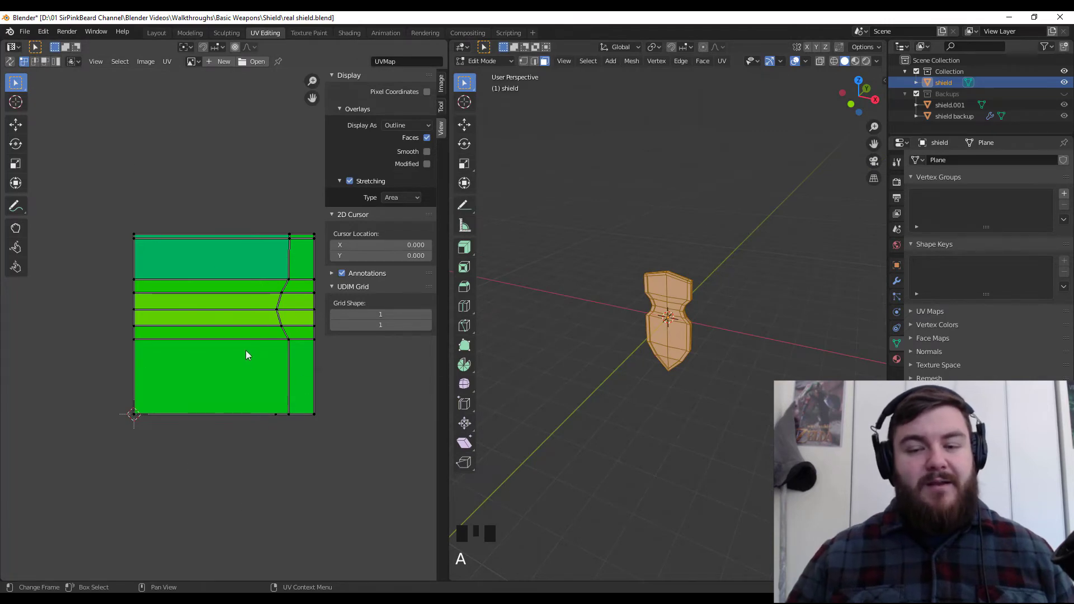
pyautogui.click(10, 62)
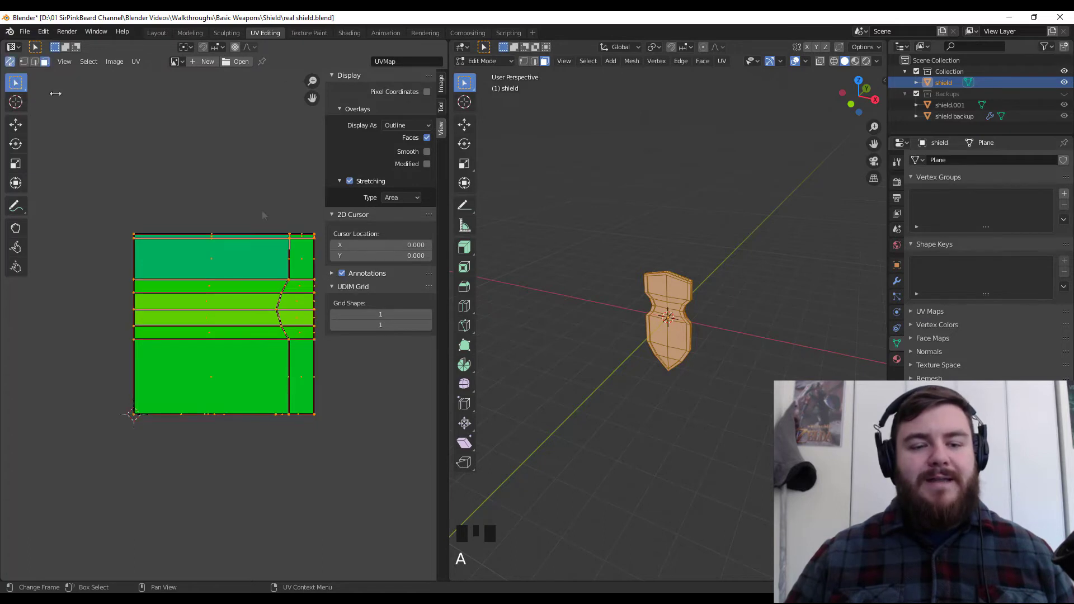
# Step: Enable Live Unwrap for the shield's mesh
pyautogui.scroll(6, 640, 367)
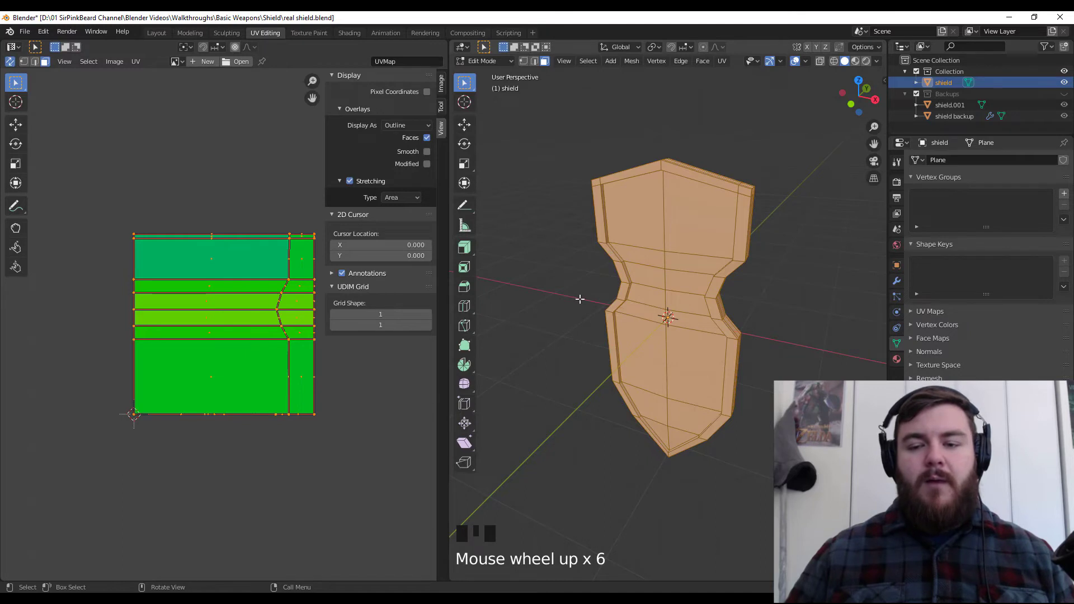
pyautogui.press('u')
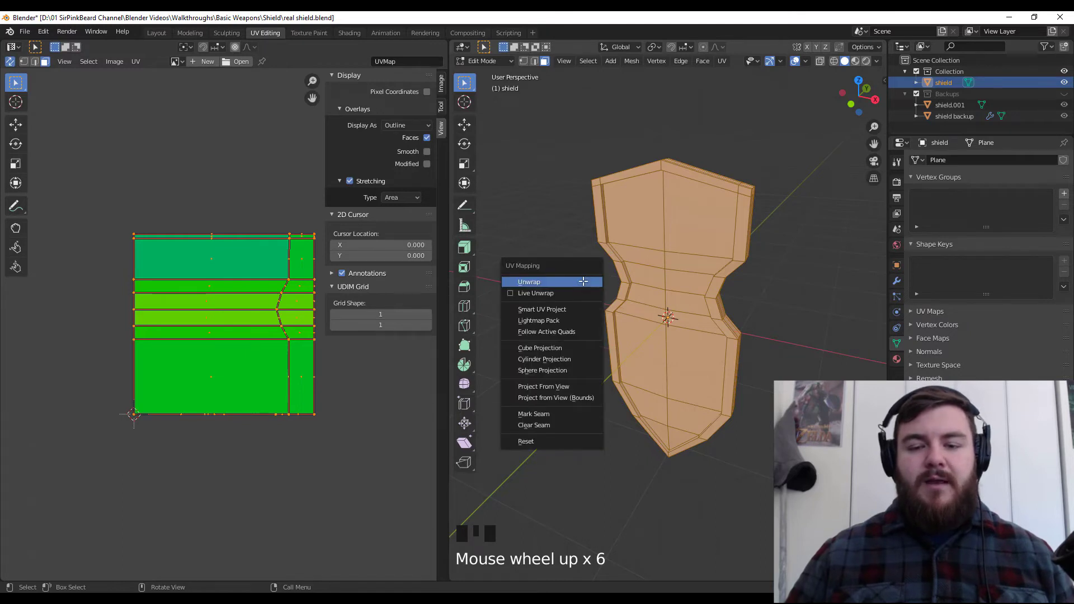
pyautogui.click(512, 295)
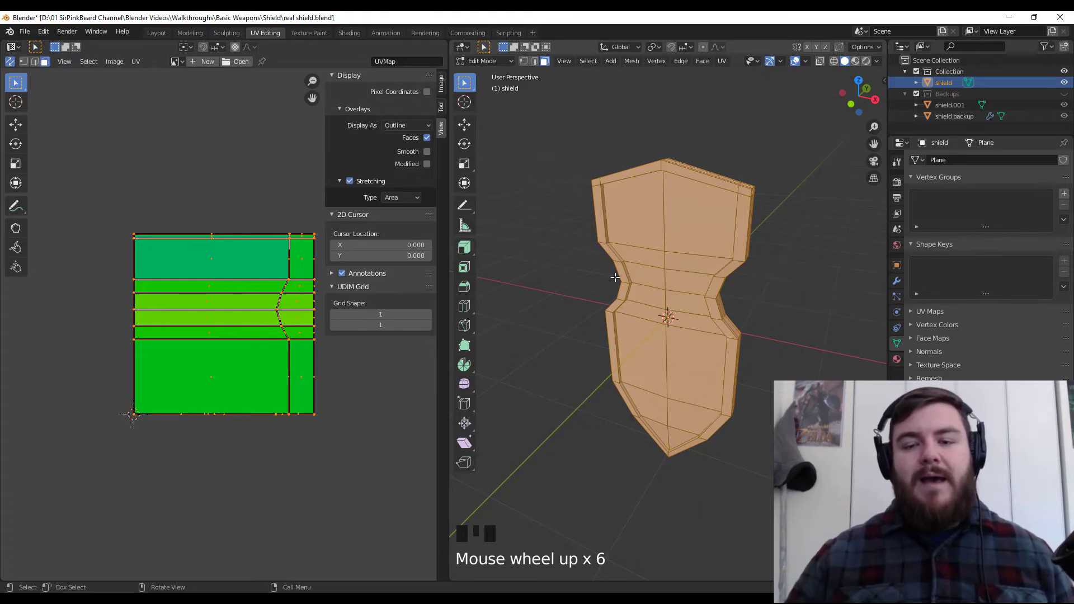
# Step: In edge selection, select the inner edge loop where the rim meets the front panel, including both top edges, and mark it as a seam
pyautogui.press('2')
pyautogui.moveTo(633, 234); pyautogui.dragTo(634, 244, button='middle')
pyautogui.scroll(3, 620, 242)
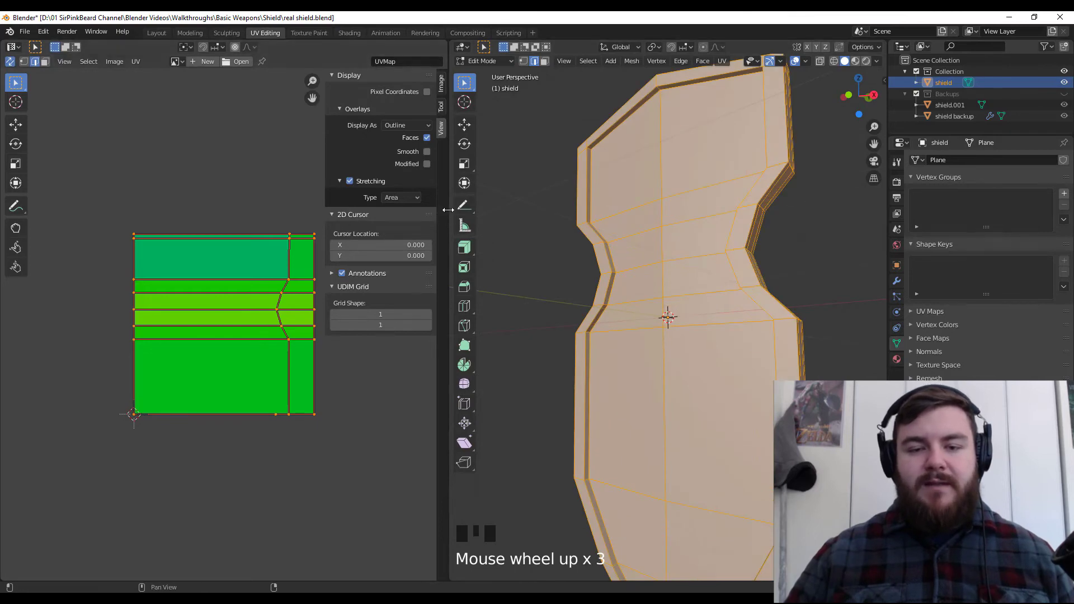
pyautogui.keyDown('alt'); pyautogui.click(591, 193); pyautogui.keyUp('alt')
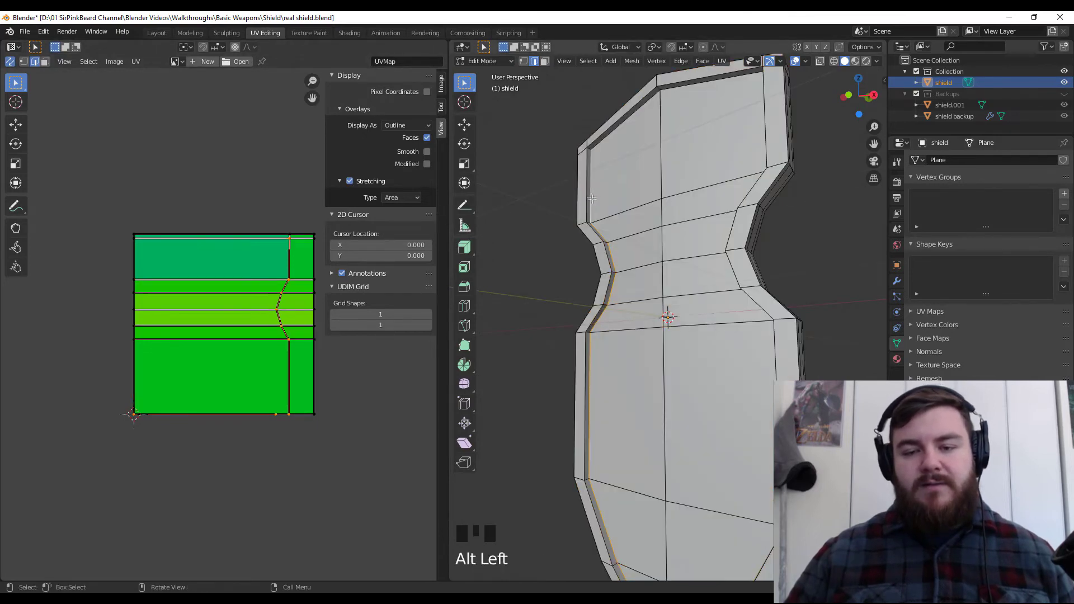
pyautogui.moveTo(645, 362); pyautogui.dragTo(663, 348, button='middle')
pyautogui.keyDown('shift'); pyautogui.click(692, 135); pyautogui.keyUp('shift')
pyautogui.keyDown('shift'); pyautogui.click(569, 108); pyautogui.keyUp('shift')
pyautogui.moveTo(570, 109); pyautogui.dragTo(642, 169, button='middle')
pyautogui.rightClick(641, 169)
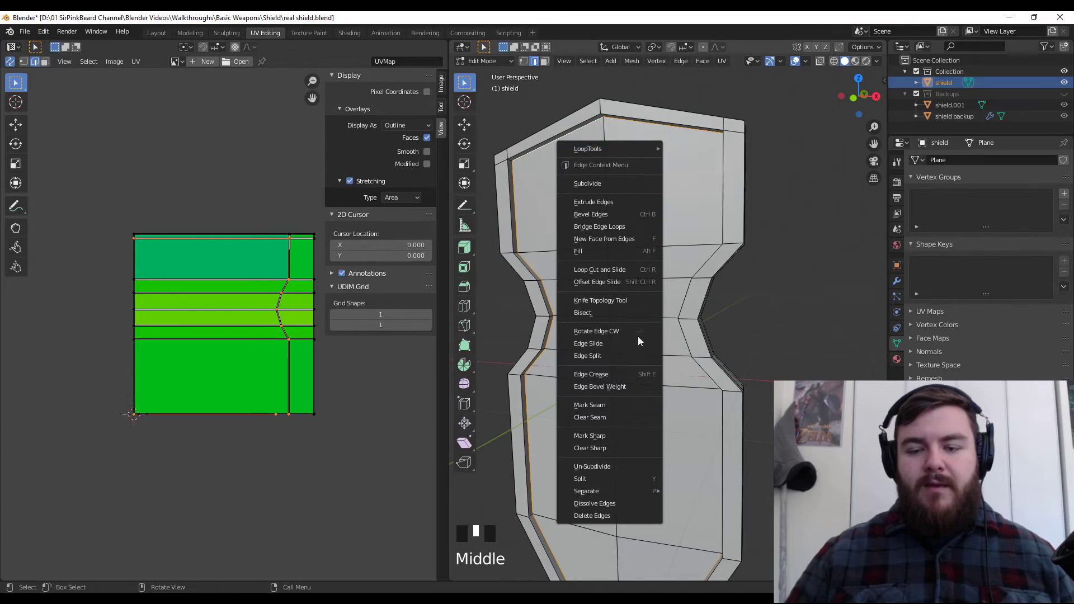
pyautogui.click(617, 404)
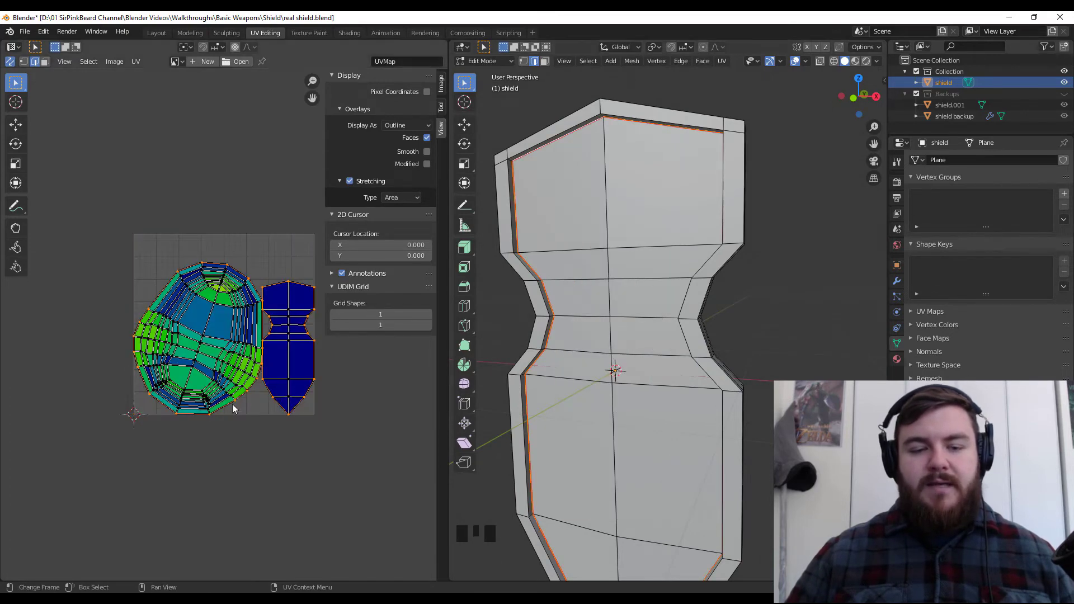
# Step: Mark the inner edge loop where the rim meets the panel on the shield's other side as a seam
pyautogui.moveTo(259, 391); pyautogui.dragTo(252, 396, button='middle')
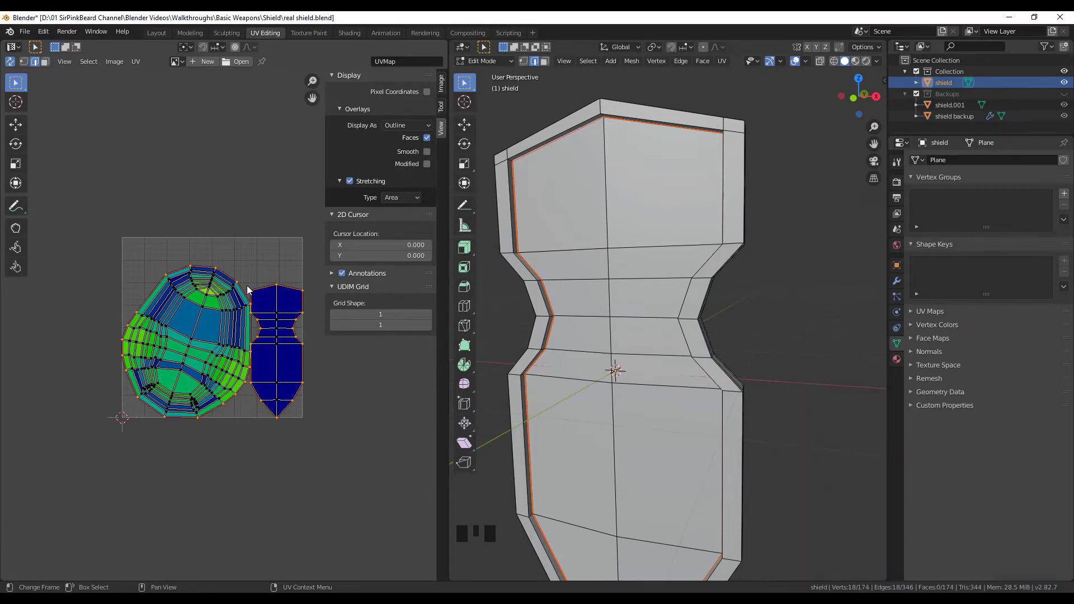
pyautogui.moveTo(633, 219); pyautogui.dragTo(571, 208, button='middle')
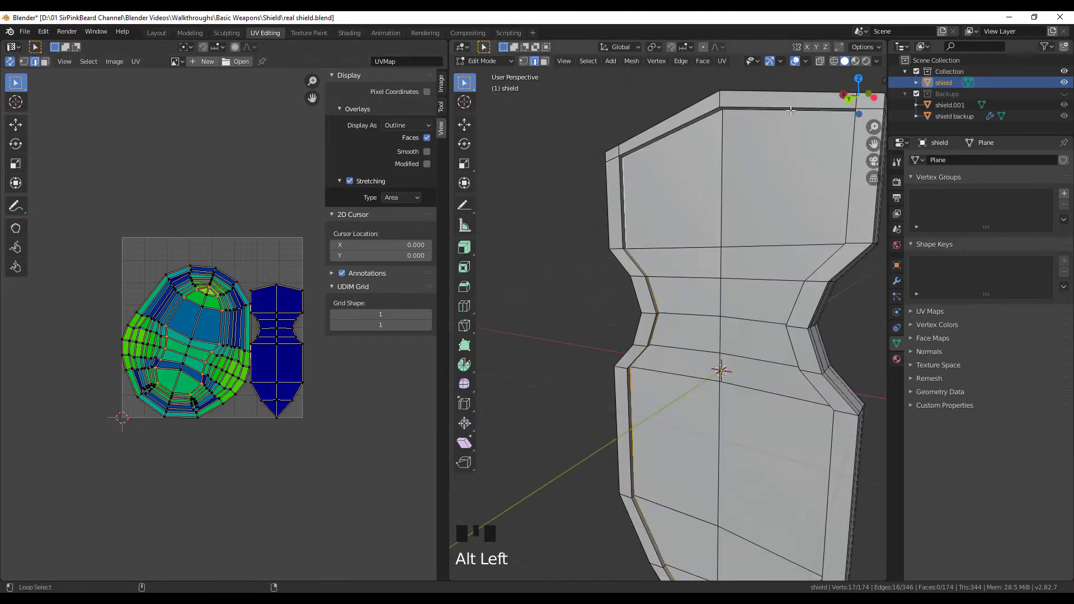
pyautogui.rightClick(685, 178)
pyautogui.click(678, 246)
# Step: Select the edges running across the rim at the shield's bottom tip and mark them as a seam
pyautogui.moveTo(565, 300); pyautogui.dragTo(670, 352, button='middle')
pyautogui.moveTo(688, 425); pyautogui.dragTo(705, 240, button='middle')
pyautogui.scroll(7, 680, 313)
pyautogui.scroll(-4, 671, 314)
pyautogui.click(670, 314)
pyautogui.keyDown('shift'); pyautogui.click(689, 353); pyautogui.keyUp('shift')
pyautogui.keyDown('shift'); pyautogui.click(765, 397); pyautogui.keyUp('shift')
pyautogui.moveTo(765, 398); pyautogui.dragTo(708, 330, button='middle')
pyautogui.scroll(4, 708, 331)
pyautogui.keyDown('shift'); pyautogui.click(685, 364); pyautogui.keyUp('shift')
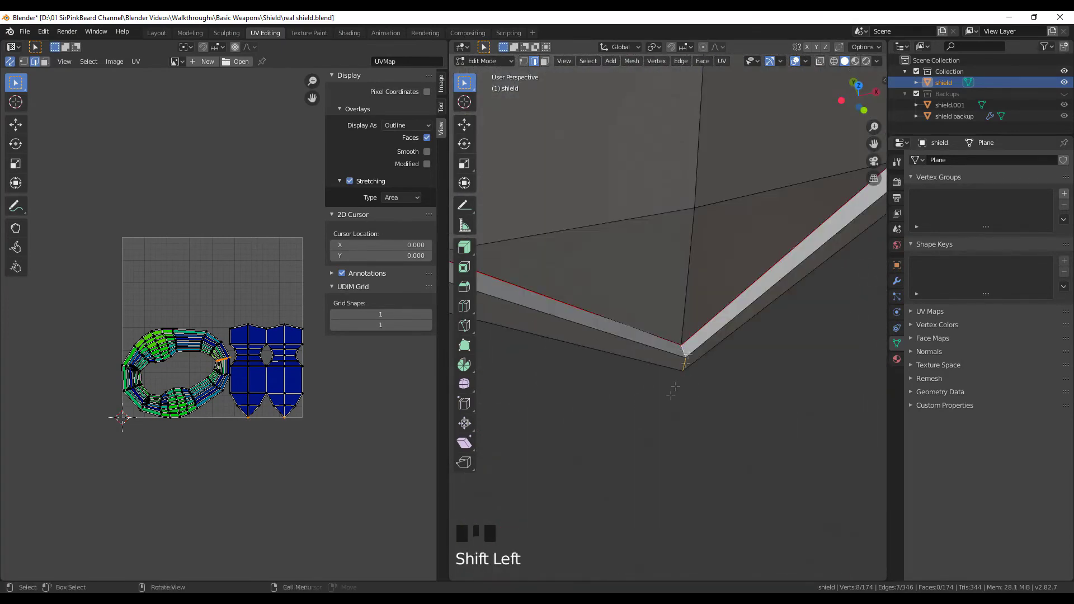
pyautogui.keyDown('shift'); pyautogui.click(683, 351); pyautogui.keyUp('shift')
pyautogui.rightClick(664, 291)
pyautogui.click(664, 291)
# Step: Select only the edges running across the rim at the shield's top peak and mark them as a seam
pyautogui.scroll(2, 168, 314)
pyautogui.scroll(-6, 672, 369)
pyautogui.scroll(2, 672, 369)
pyautogui.moveTo(716, 358); pyautogui.dragTo(615, 375, button='middle')
pyautogui.keyDown('shift'); pyautogui.moveTo(616, 375); pyautogui.dragTo(616, 417, button='middle'); pyautogui.keyUp('shift')
pyautogui.keyDown('alt'); pyautogui.click(687, 396); pyautogui.keyUp('alt')
pyautogui.press('c')
pyautogui.moveTo(509, 252); pyautogui.dragTo(525, 471, button='middle')
pyautogui.scroll(4, 559, 447)
pyautogui.moveTo(559, 448); pyautogui.dragTo(756, 392, button='middle')
pyautogui.press('c')
pyautogui.moveTo(767, 128); pyautogui.dragTo(818, 537, button='middle')
pyautogui.keyDown('shift'); pyautogui.moveTo(755, 436); pyautogui.dragTo(582, 222, button='middle'); pyautogui.keyUp('shift')
pyautogui.keyDown('shift'); pyautogui.click(635, 467); pyautogui.keyUp('shift')
pyautogui.rightClick(636, 467)
pyautogui.keyDown('shift'); pyautogui.moveTo(647, 112); pyautogui.dragTo(629, 396, button='middle'); pyautogui.keyUp('shift')
pyautogui.rightClick(628, 395)
pyautogui.click(629, 395)
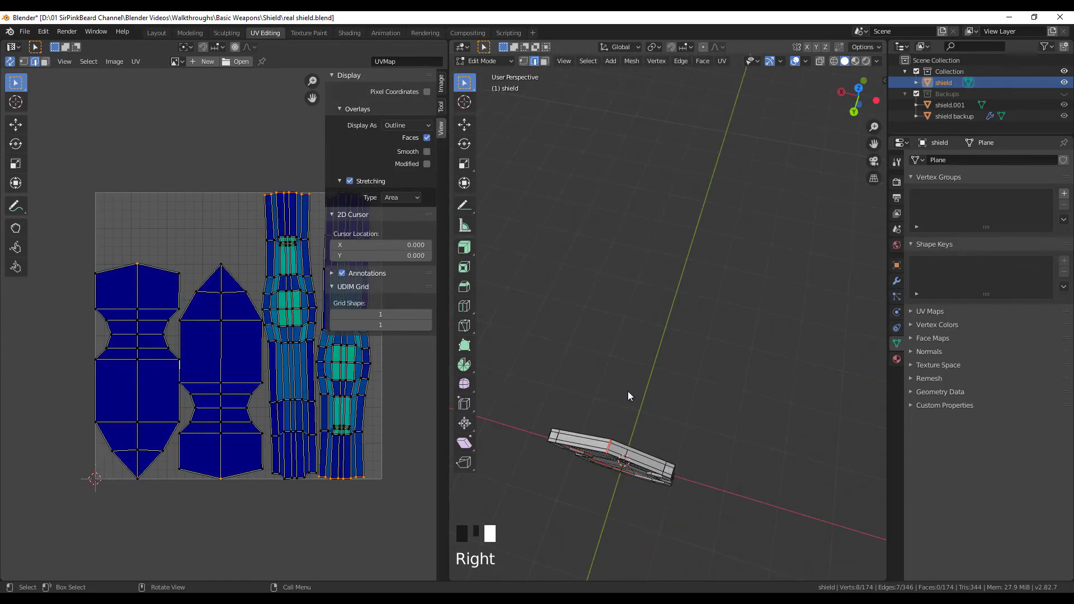
# Step: Hide the UV editor's sidebar and examine the stretching of the UV islands and the edges along the shield's rim
pyautogui.moveTo(294, 396); pyautogui.dragTo(252, 411, button='middle')
pyautogui.moveTo(627, 358); pyautogui.dragTo(604, 342, button='middle')
pyautogui.moveTo(605, 341); pyautogui.dragTo(721, 281, button='middle')
pyautogui.scroll(3, 599, 369)
pyautogui.scroll(4, 599, 369)
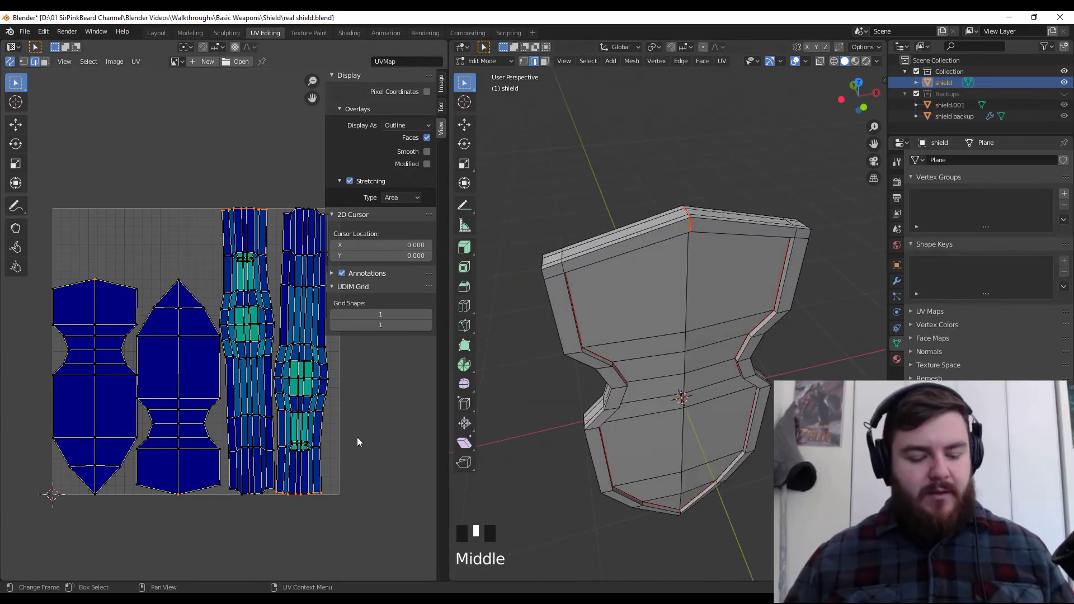
pyautogui.press('n')
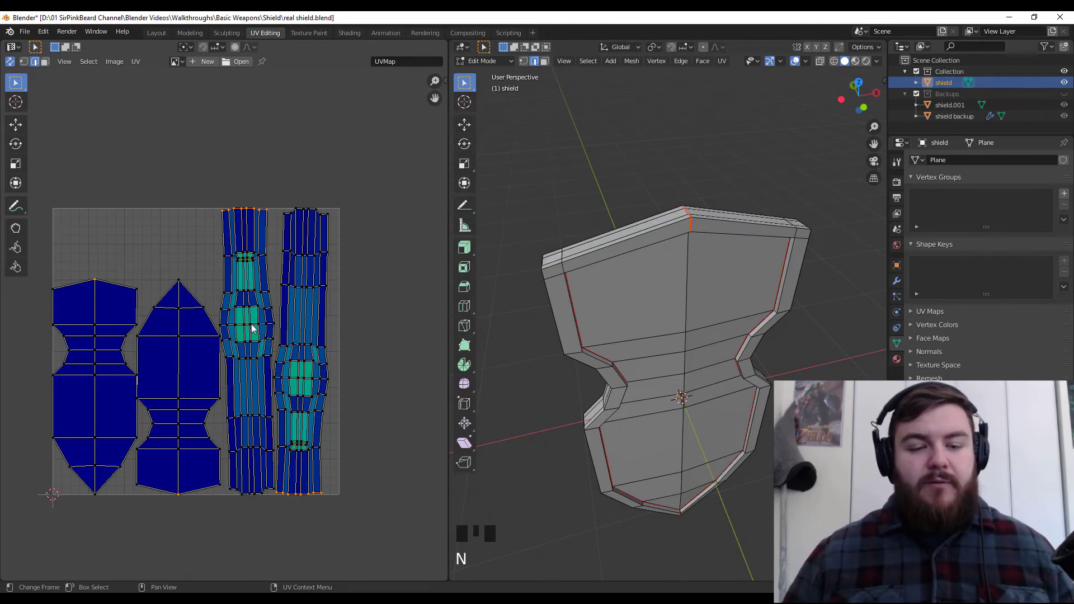
pyautogui.press('KP_Decimal')
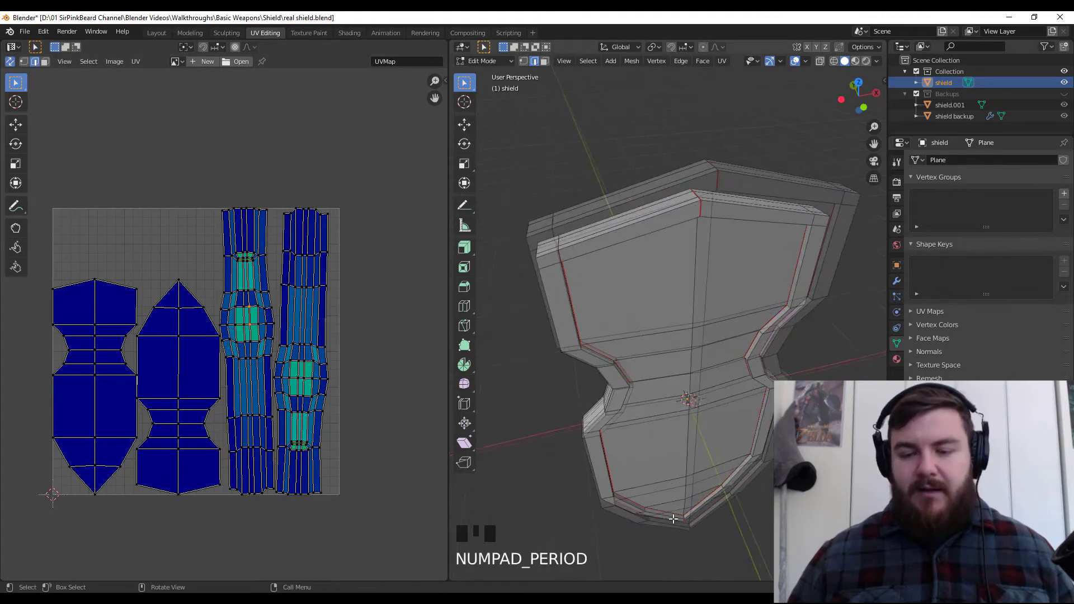
pyautogui.scroll(-1, 673, 519)
pyautogui.moveTo(673, 519); pyautogui.dragTo(716, 379, button='middle')
pyautogui.scroll(-4, 717, 378)
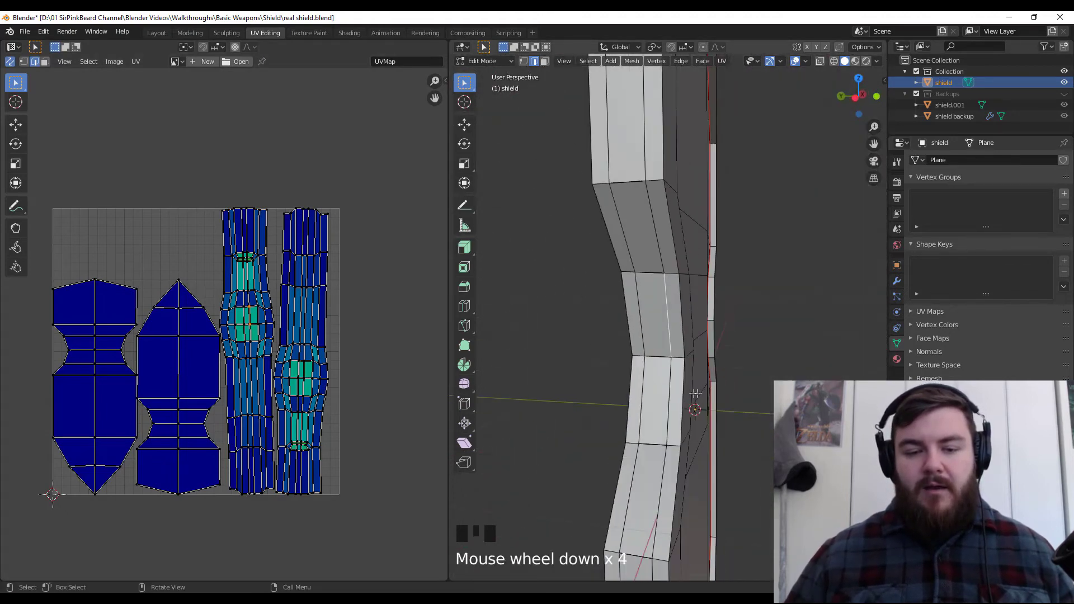
pyautogui.scroll(-5, 671, 358)
pyautogui.moveTo(672, 358); pyautogui.dragTo(744, 355, button='middle')
pyautogui.scroll(-3, 644, 327)
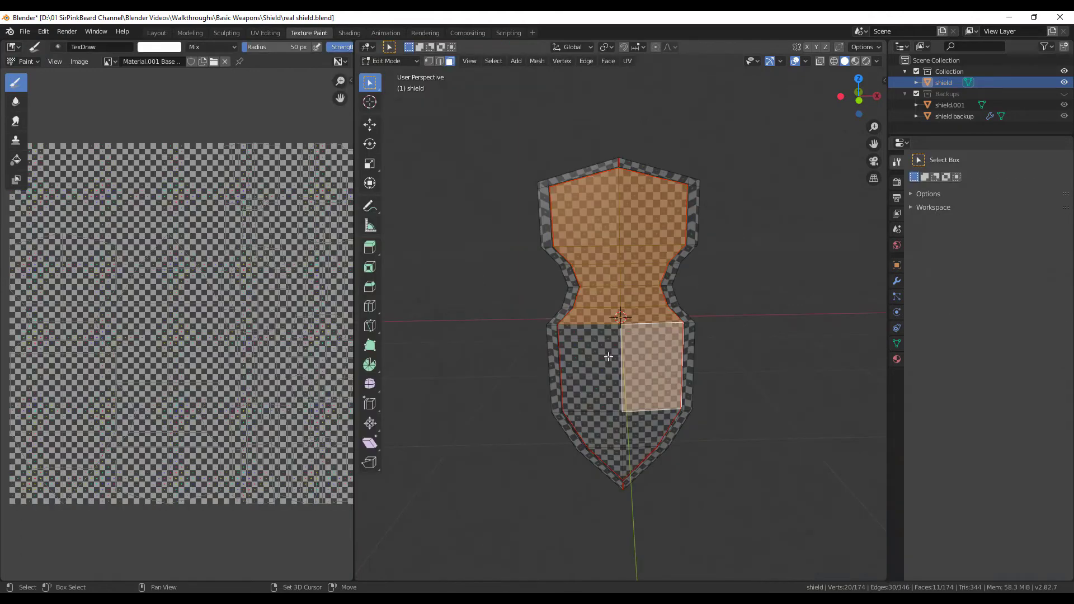
# Step: Finish selecting all faces of the shield's front and back panels and return to Texture Paint mode
pyautogui.keyDown('shift'); pyautogui.click(609, 357); pyautogui.keyUp('shift')
pyautogui.keyDown('shift'); pyautogui.click(648, 432); pyautogui.keyUp('shift')
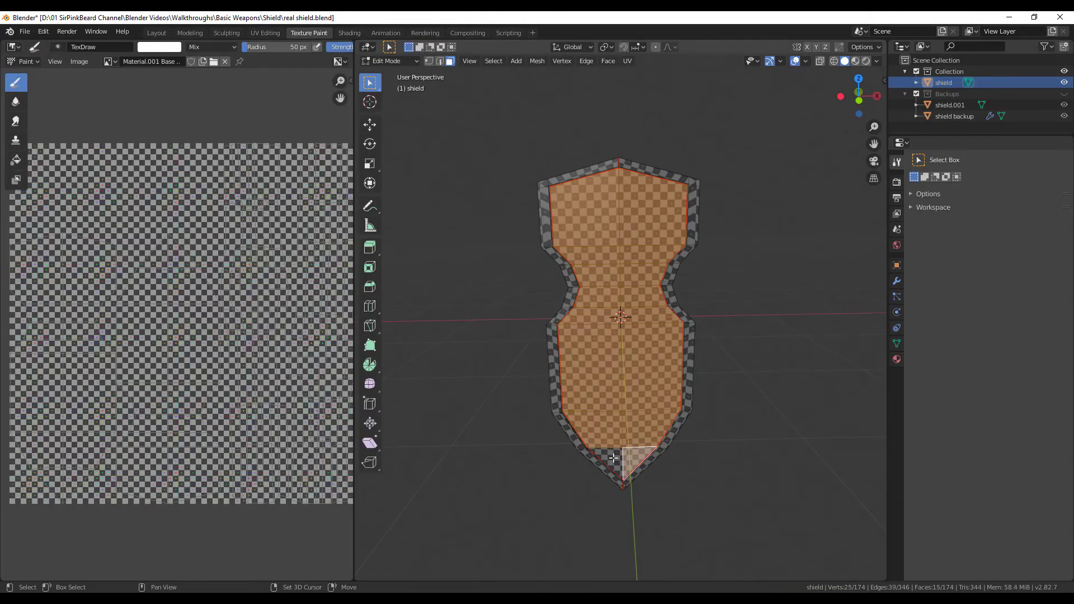
pyautogui.keyDown('shift'); pyautogui.click(615, 458); pyautogui.keyUp('shift')
pyautogui.moveTo(744, 336); pyautogui.dragTo(520, 331, button='middle')
pyautogui.keyDown('shift'); pyautogui.click(600, 232); pyautogui.keyUp('shift')
pyautogui.keyDown('shift'); pyautogui.click(638, 228); pyautogui.keyUp('shift')
pyautogui.press('c')
pyautogui.moveTo(621, 228); pyautogui.dragTo(623, 447)
pyautogui.press('Escape')
pyautogui.moveTo(621, 447)
pyautogui.mouseDown(button='middle')
pyautogui.moveTo(813, 446)
pyautogui.moveTo(824, 456)
pyautogui.mouseUp(button='middle')
pyautogui.press('Tab')
# Step: Enable the face selection mask and use the Fill tool to paint both panels with a brown from the wood palette
pyautogui.click(432, 62)
pyautogui.scroll(-5, 925, 441)
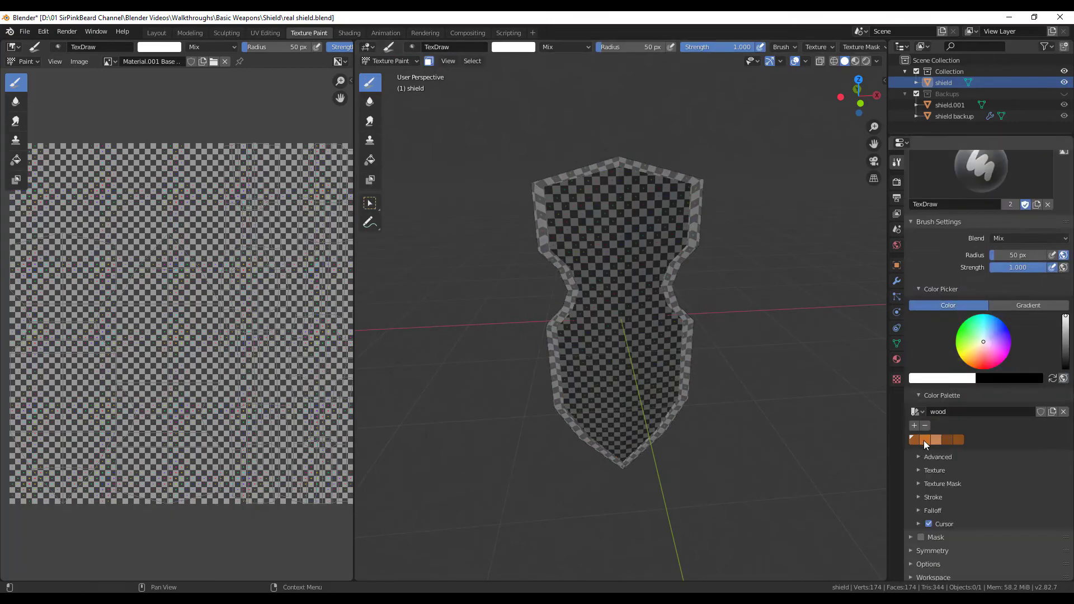
pyautogui.click(924, 441)
pyautogui.click(370, 160)
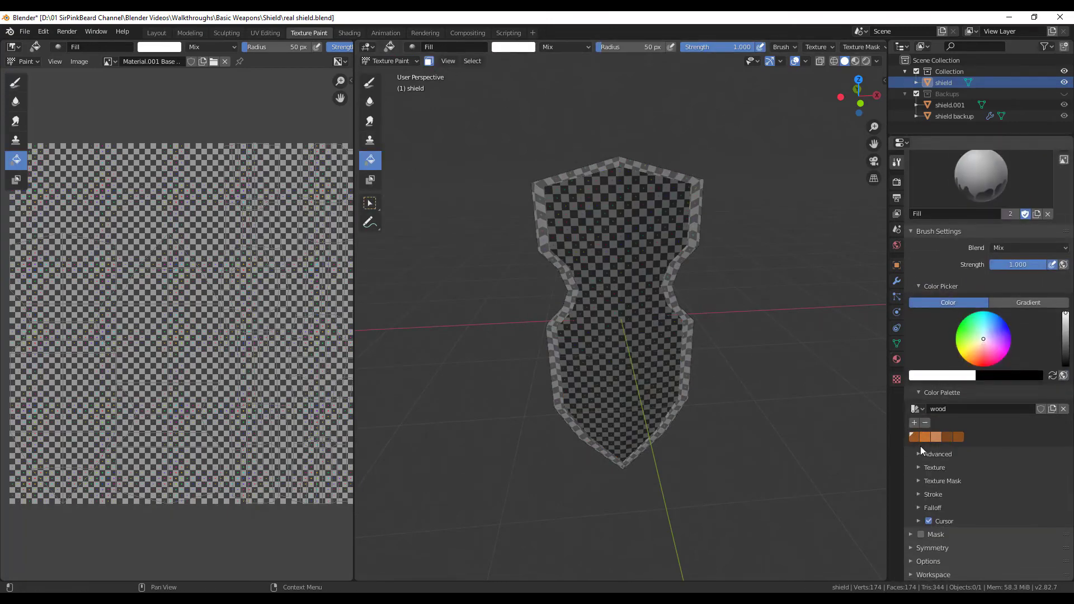
pyautogui.click(618, 302)
pyautogui.moveTo(824, 314)
pyautogui.mouseDown(button='middle')
pyautogui.moveTo(609, 297)
pyautogui.moveTo(824, 302)
pyautogui.mouseUp(button='middle')
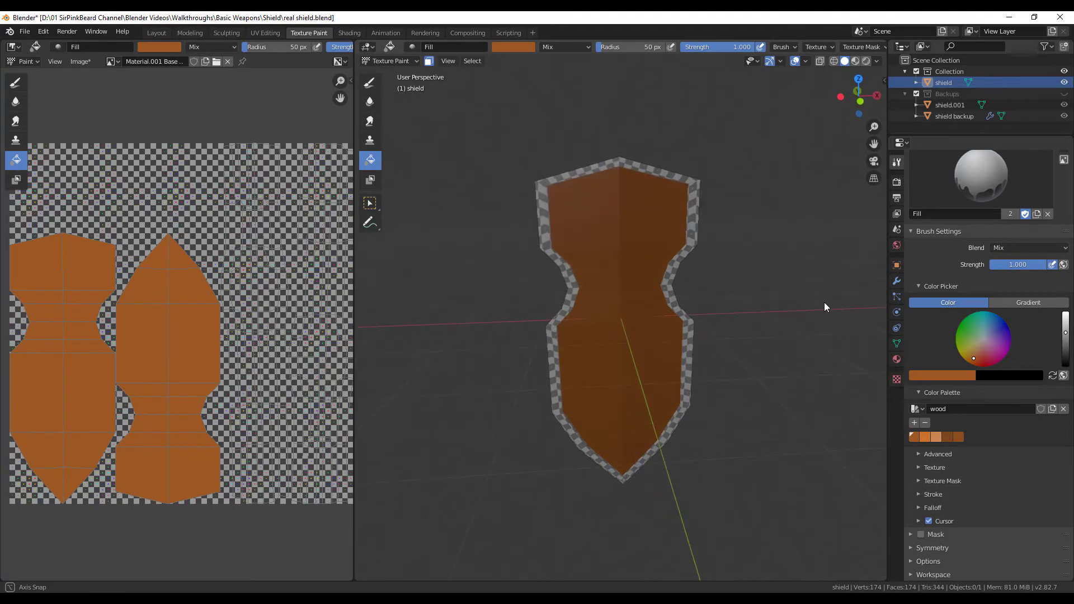
# Step: Save the painted texture image and resize the image editor next to the 3D viewport
pyautogui.click(84, 62)
pyautogui.click(99, 154)
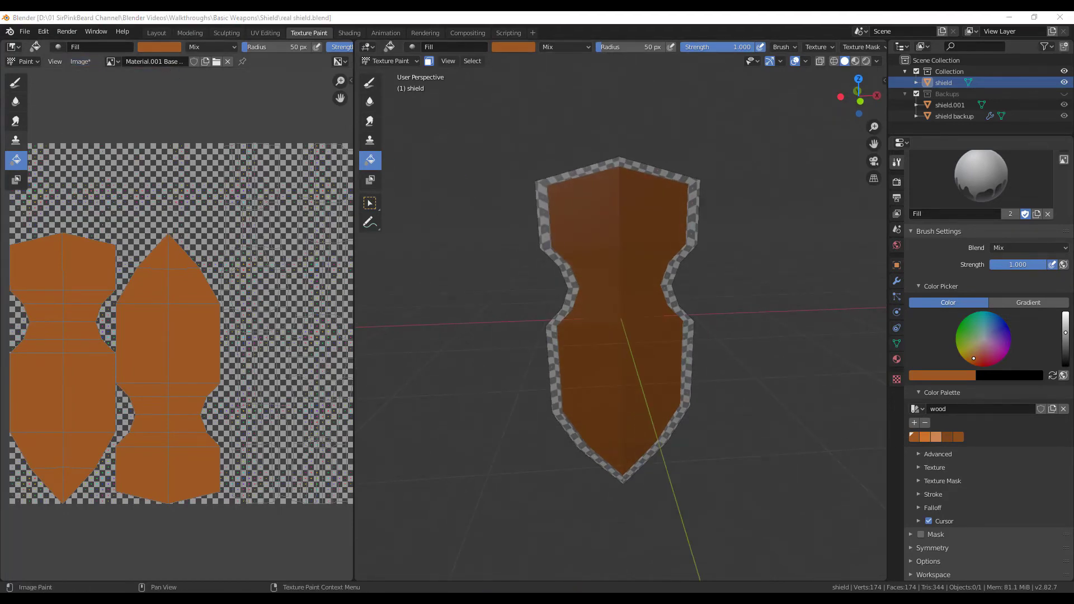
pyautogui.moveTo(673, 310); pyautogui.dragTo(658, 304, button='middle')
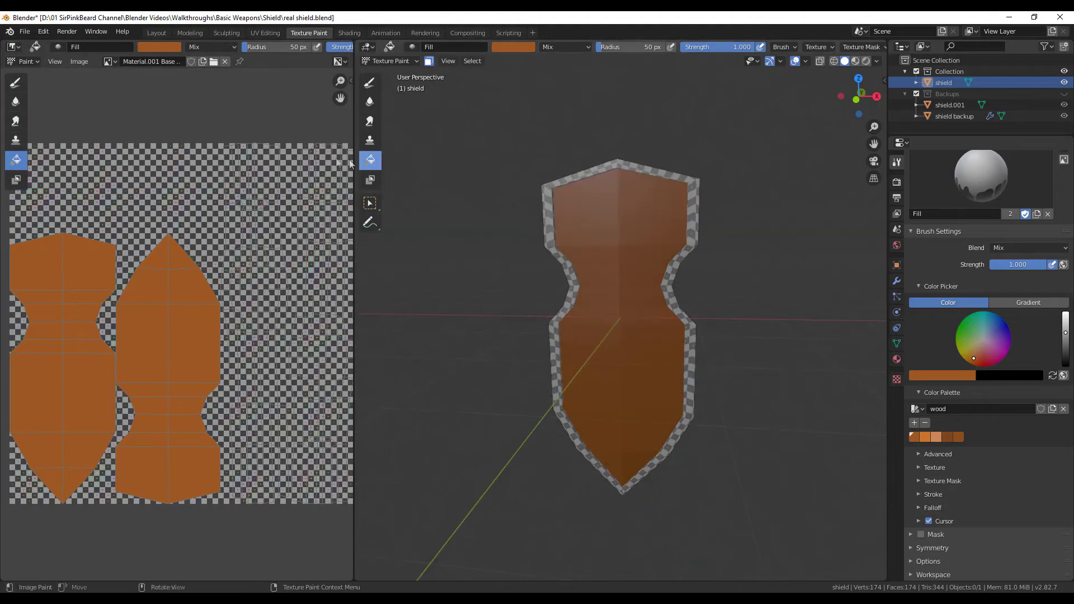
pyautogui.moveTo(354, 159); pyautogui.dragTo(54, 193)
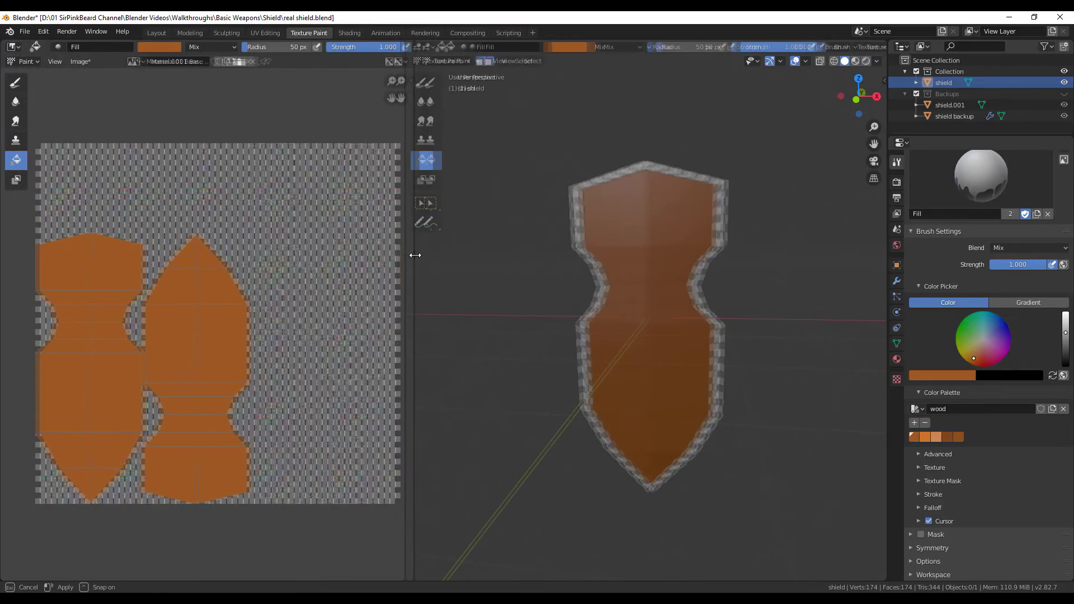
# Step: Select the face loops around the shield's rim in Edit Mode
pyautogui.moveTo(608, 323); pyautogui.dragTo(678, 328, button='middle')
pyautogui.press('Tab')
pyautogui.keyDown('alt'); pyautogui.click(656, 226); pyautogui.keyUp('alt')
pyautogui.keyDown('alt'); pyautogui.click(650, 254); pyautogui.keyUp('alt')
pyautogui.keyDown('alt'); pyautogui.keyDown('shift'); pyautogui.click(659, 169); pyautogui.keyUp('shift'); pyautogui.keyUp('alt')
pyautogui.moveTo(660, 169); pyautogui.dragTo(419, 246, button='middle')
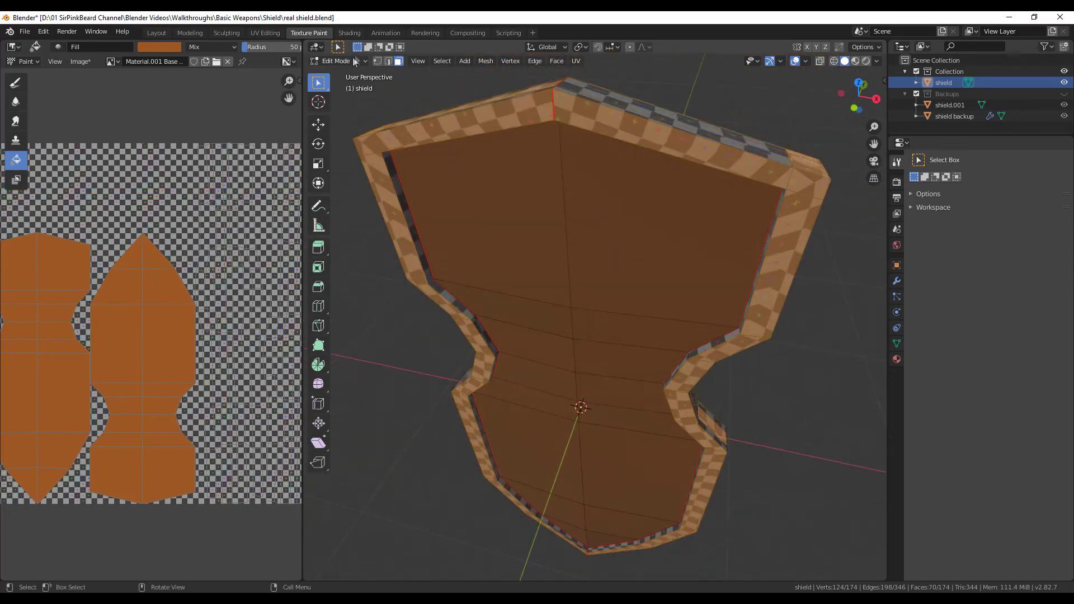
pyautogui.moveTo(620, 117); pyautogui.dragTo(645, 122, button='middle')
pyautogui.press('1')
pyautogui.click(485, 61)
pyautogui.moveTo(518, 300)
pyautogui.click(606, 365)
# Step: In edge selection, slide an edge loop along the rim's outer side and dissolve one of the loops there
pyautogui.click(610, 215)
pyautogui.moveTo(609, 215); pyautogui.dragTo(577, 261, button='middle')
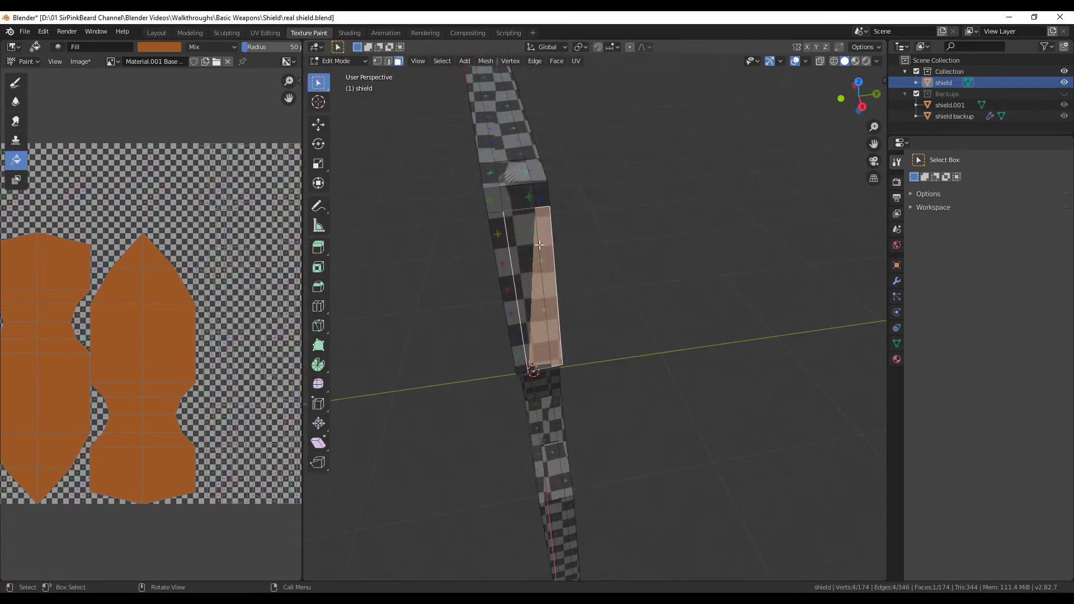
pyautogui.press('2')
pyautogui.click(499, 179)
pyautogui.moveTo(528, 188); pyautogui.dragTo(520, 194, button='middle')
pyautogui.press('g')
pyautogui.press('g')
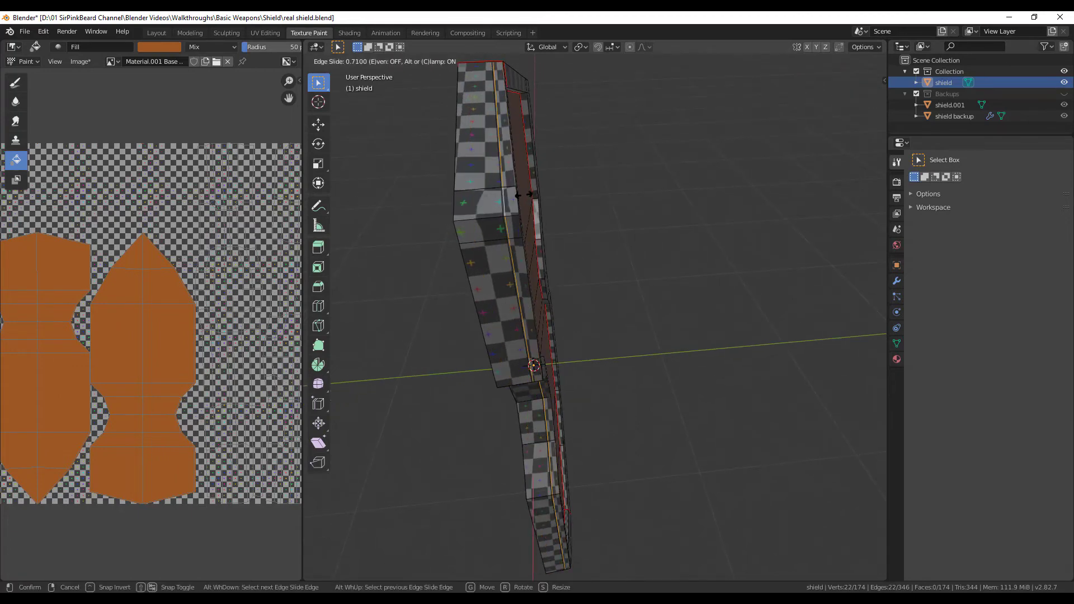
pyautogui.click(524, 196)
pyautogui.press('x')
pyautogui.click(509, 272)
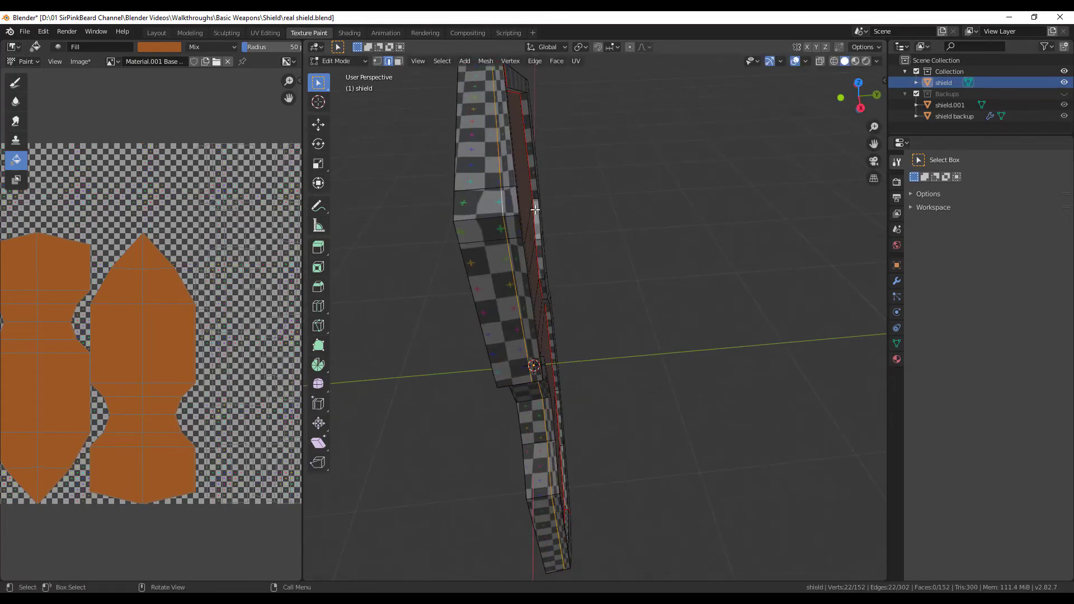
# Step: Adjust the edge loop on the rim's outer side with Edge Slide and dissolve a second loop there
pyautogui.press('g')
pyautogui.press('g')
pyautogui.click(543, 220)
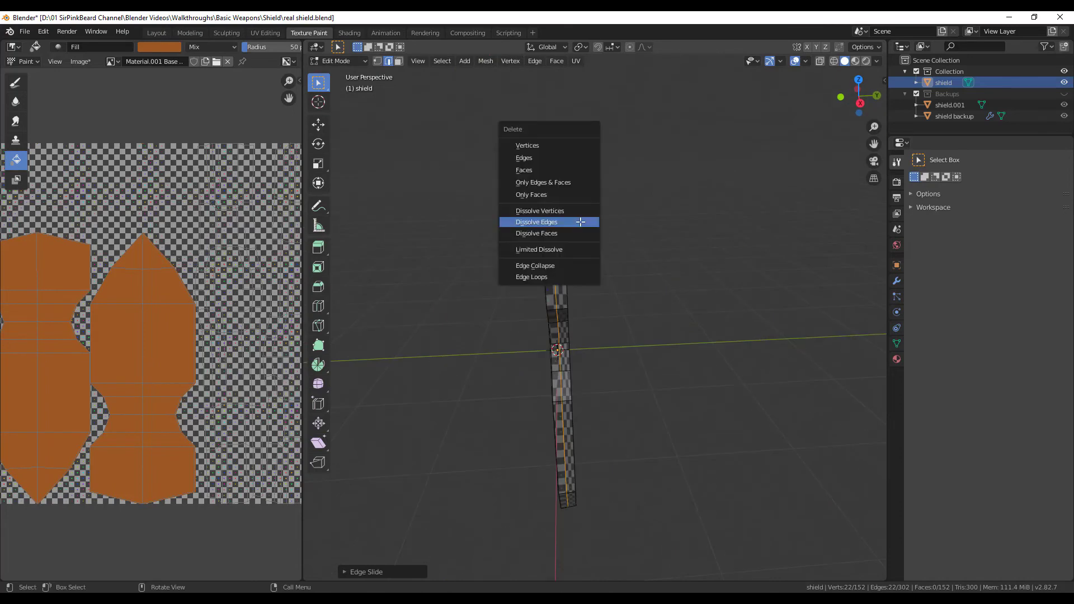
pyautogui.click(552, 221)
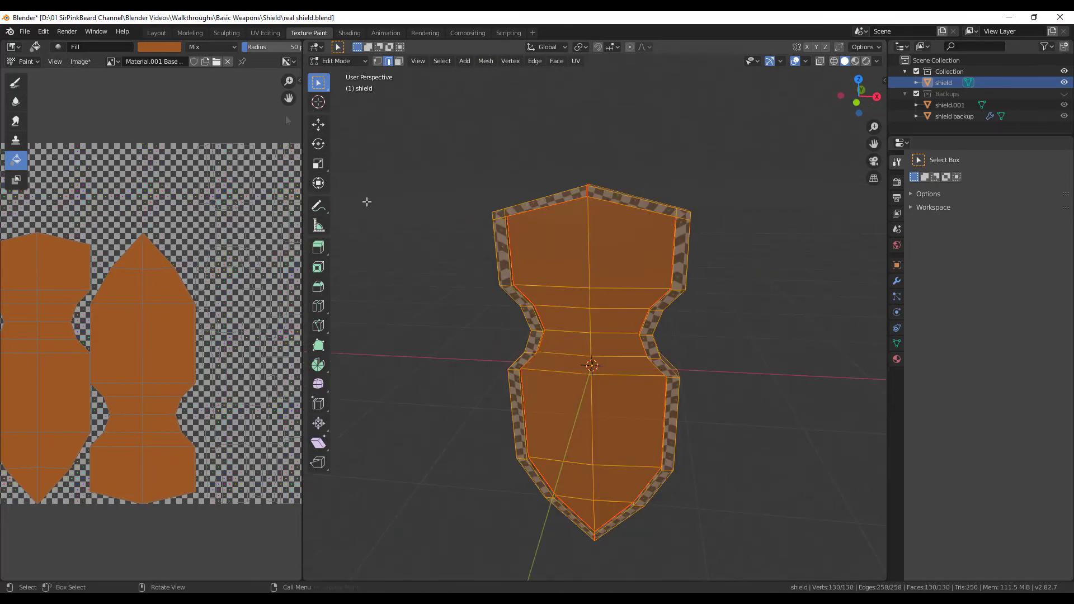
# Step: Check the whole mesh's UV stretching in the UV Editing workspace and return to the Texture Paint workspace
pyautogui.click(265, 32)
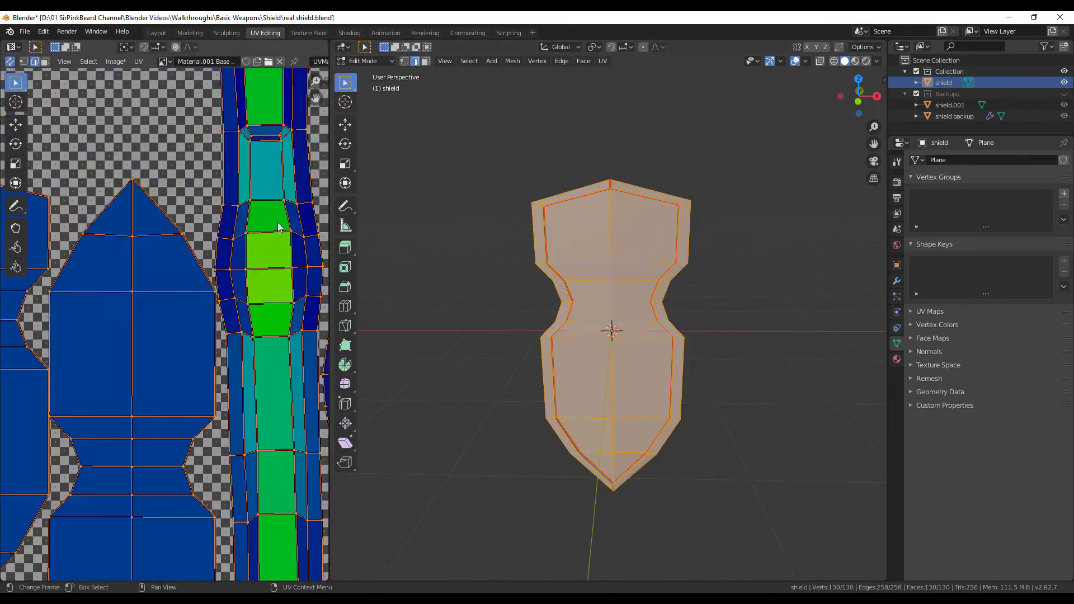
pyautogui.moveTo(459, 235); pyautogui.dragTo(577, 237, button='middle')
pyautogui.click(309, 32)
pyautogui.moveTo(504, 336); pyautogui.dragTo(563, 347, button='middle')
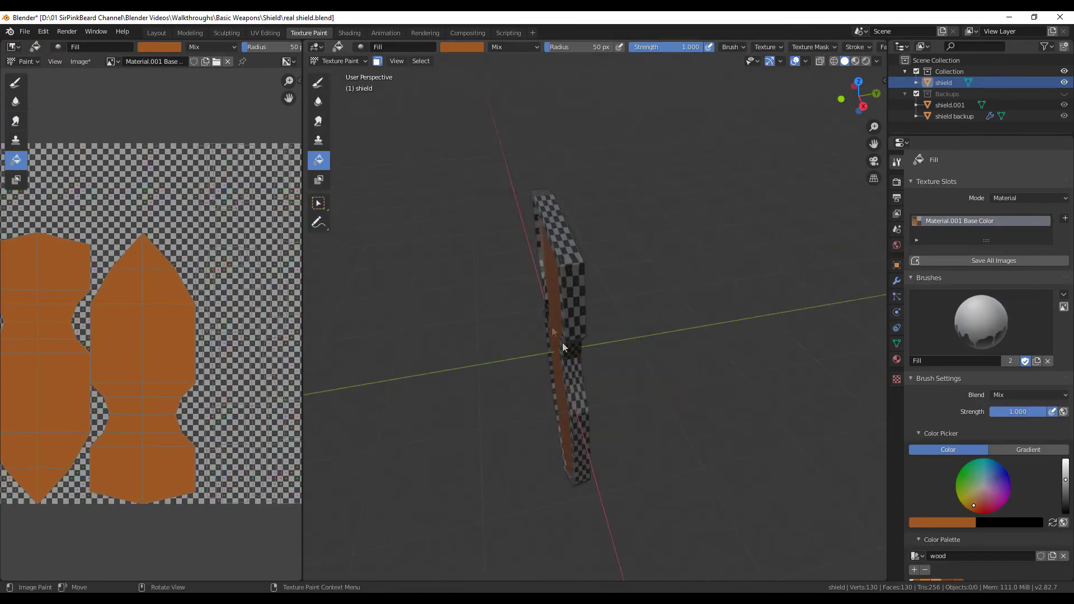
# Step: Try filling the shield's rim with the current brown and undo the fill
pyautogui.scroll(2, 559, 313)
pyautogui.click(550, 271)
pyautogui.moveTo(550, 272); pyautogui.dragTo(629, 252, button='middle')
pyautogui.hotkey('ctrl', 'z')
# Step: In face selection, select the face loops on the rim's outer side and on its front and back faces
pyautogui.press('Tab')
pyautogui.moveTo(664, 221); pyautogui.dragTo(614, 218, button='middle')
pyautogui.press('3')
pyautogui.keyDown('alt'); pyautogui.click(567, 175); pyautogui.keyUp('alt')
pyautogui.keyDown('alt'); pyautogui.keyDown('shift'); pyautogui.click(557, 159); pyautogui.keyUp('shift'); pyautogui.keyUp('alt')
pyautogui.moveTo(557, 159); pyautogui.dragTo(671, 189, button='middle')
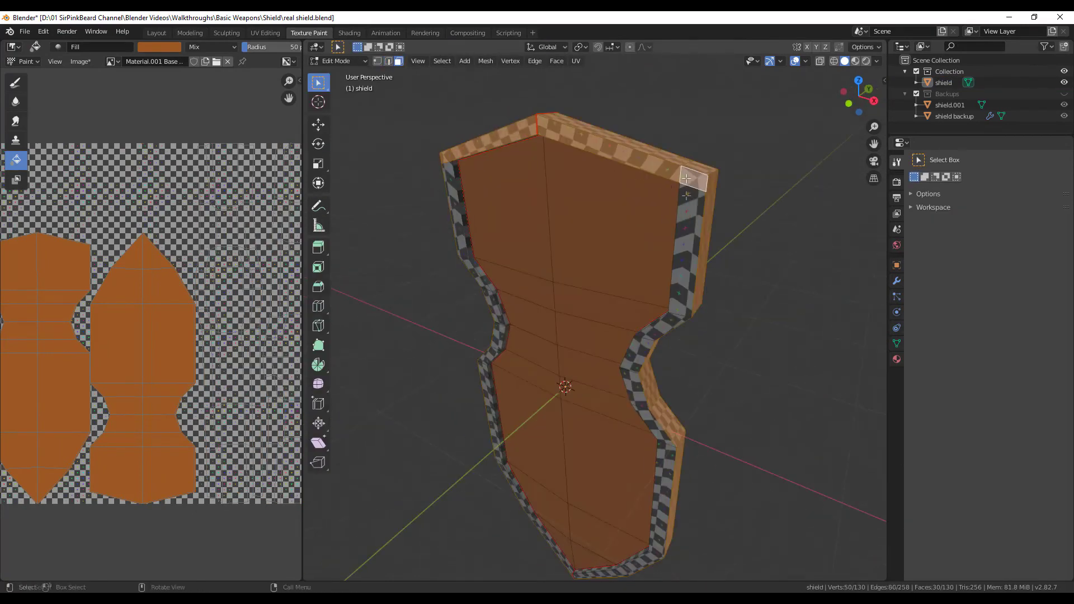
pyautogui.keyDown('alt'); pyautogui.keyDown('shift'); pyautogui.click(693, 189); pyautogui.keyUp('shift'); pyautogui.keyUp('alt')
# Step: Add the face loop along the rim's inner wall to the selection and return to Texture Paint mode
pyautogui.moveTo(734, 304); pyautogui.dragTo(566, 252, button='middle')
pyautogui.scroll(4, 563, 249)
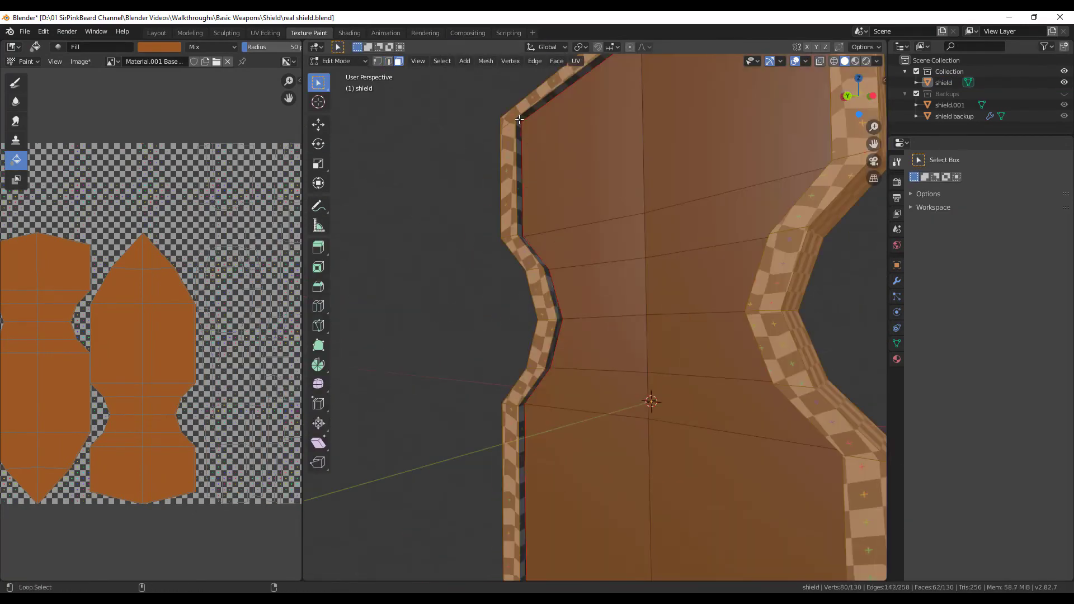
pyautogui.keyDown('alt'); pyautogui.keyDown('shift'); pyautogui.click(520, 120); pyautogui.keyUp('shift'); pyautogui.keyUp('alt')
pyautogui.moveTo(571, 292); pyautogui.dragTo(501, 309, button='middle')
pyautogui.scroll(2, 535, 301)
pyautogui.scroll(-7, 566, 304)
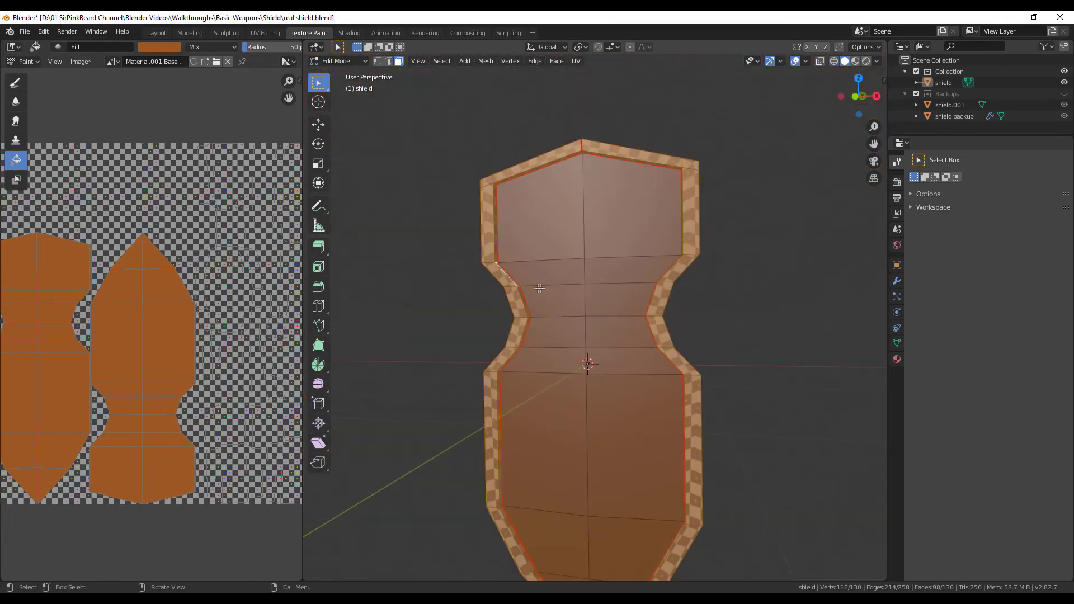
pyautogui.press('Tab')
# Step: Load the Metal palette and fill the masked rim with its dark grey
pyautogui.scroll(-5, 942, 454)
pyautogui.click(918, 445)
pyautogui.click(930, 472)
pyautogui.click(937, 473)
pyautogui.click(800, 313)
pyautogui.moveTo(800, 312); pyautogui.dragTo(757, 332, button='middle')
# Step: Switch to the Draw brush and turn off the face selection mask
pyautogui.click(343, 61)
pyautogui.click(318, 83)
pyautogui.click(378, 61)
pyautogui.moveTo(415, 168)
pyautogui.mouseDown(button='middle')
pyautogui.moveTo(428, 187)
pyautogui.moveTo(456, 167)
pyautogui.mouseUp(button='middle')
pyautogui.scroll(-1, 427, 187)
# Step: Select only the faces of the front and back panels in Edit Mode and turn the face selection mask back on for painting
pyautogui.press('Tab')
pyautogui.click(563, 191)
pyautogui.press('c')
pyautogui.moveTo(594, 196); pyautogui.dragTo(595, 471)
pyautogui.rightClick(595, 470)
pyautogui.moveTo(750, 359)
pyautogui.mouseDown(button='middle')
pyautogui.moveTo(500, 342)
pyautogui.moveTo(512, 357)
pyautogui.mouseUp(button='middle')
pyautogui.press('c')
pyautogui.moveTo(585, 193); pyautogui.dragTo(593, 442)
pyautogui.rightClick(593, 442)
pyautogui.moveTo(509, 436); pyautogui.dragTo(717, 417, button='middle')
pyautogui.press('Tab')
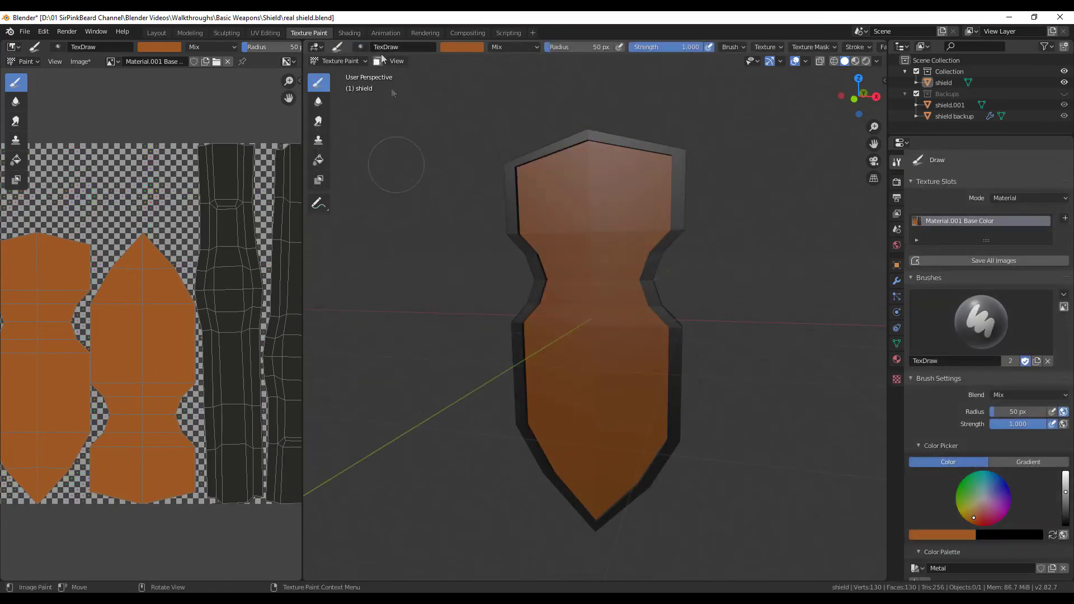
pyautogui.click(378, 62)
# Step: Show the shield in front view and set the Draw brush's radius to 4 px
pyautogui.moveTo(539, 183); pyautogui.dragTo(570, 213, button='middle')
pyautogui.press('KP_1')
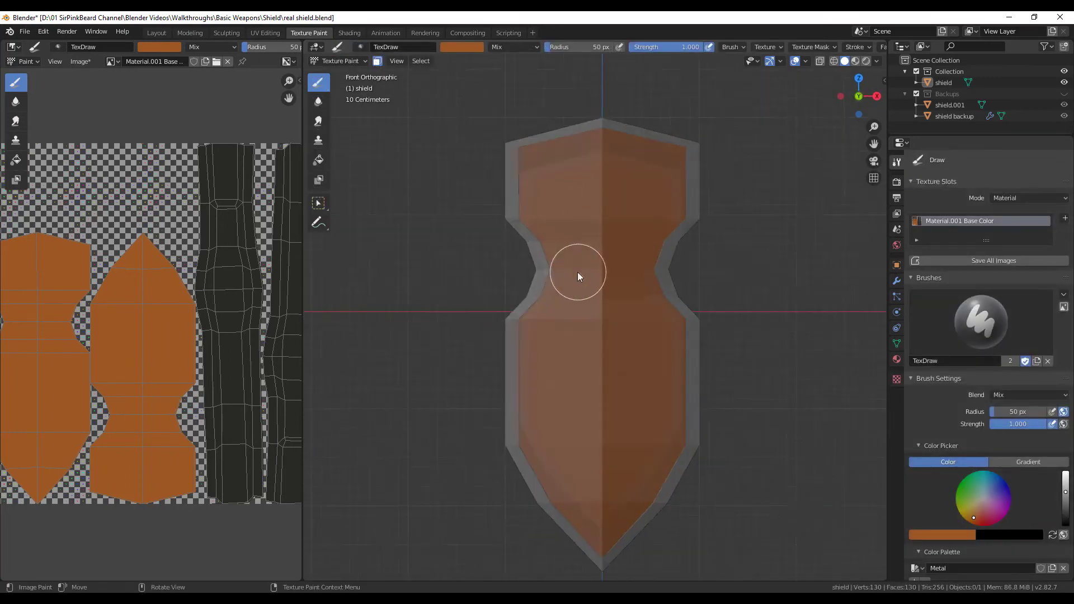
pyautogui.scroll(3, 529, 156)
pyautogui.scroll(-1, 529, 156)
pyautogui.press('f')
pyautogui.click(512, 193)
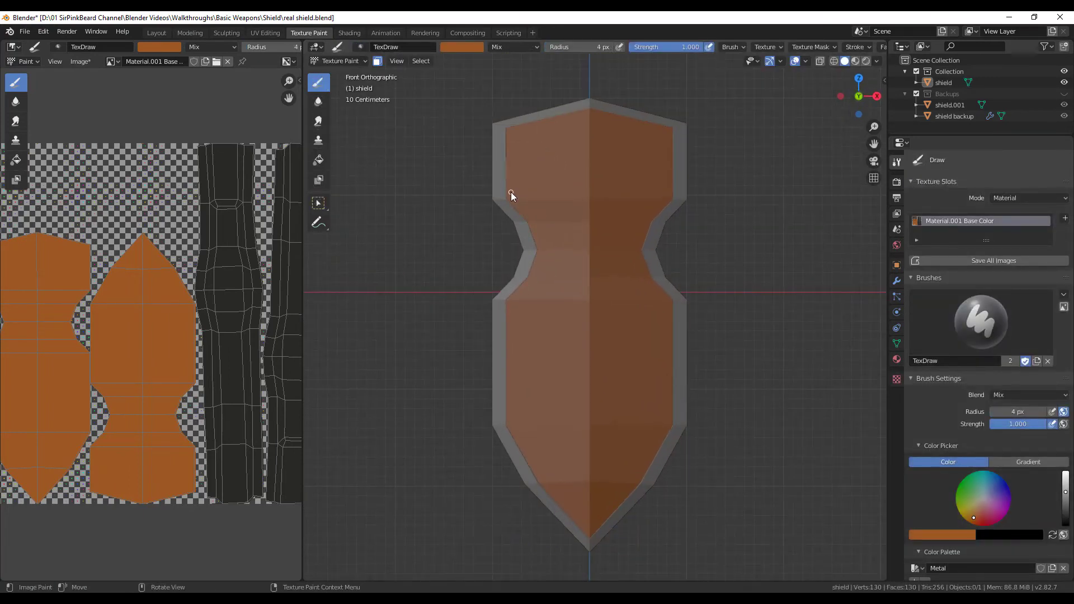
# Step: Choose the fourth, darker brown from the wood palette and set the brush's stroke method to straight lines
pyautogui.scroll(-5, 954, 436)
pyautogui.click(916, 409)
pyautogui.click(921, 445)
pyautogui.click(946, 437)
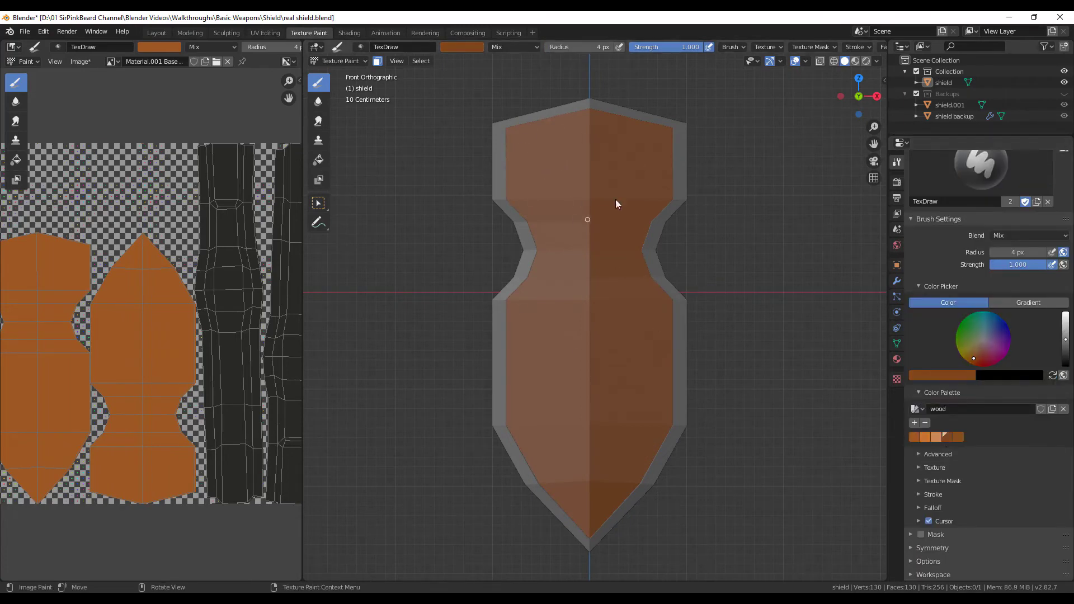
pyautogui.click(806, 47)
pyautogui.moveTo(858, 49)
pyautogui.click(885, 68)
pyautogui.click(890, 142)
# Step: Paint four vertical plank lines from top to bottom across the shield's front panel, two on each side of the centre ridge
pyautogui.moveTo(536, 119)
pyautogui.mouseDown()
pyautogui.moveTo(546, 374)
pyautogui.moveTo(536, 485)
pyautogui.mouseUp()
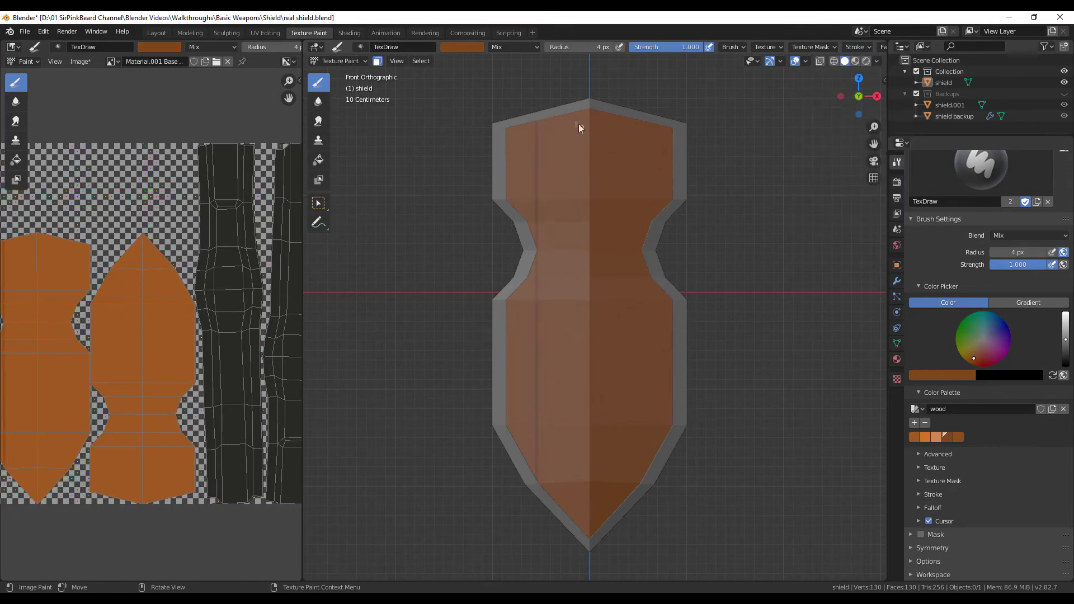
pyautogui.moveTo(573, 525); pyautogui.dragTo(573, 525)
pyautogui.moveTo(609, 112); pyautogui.dragTo(613, 323)
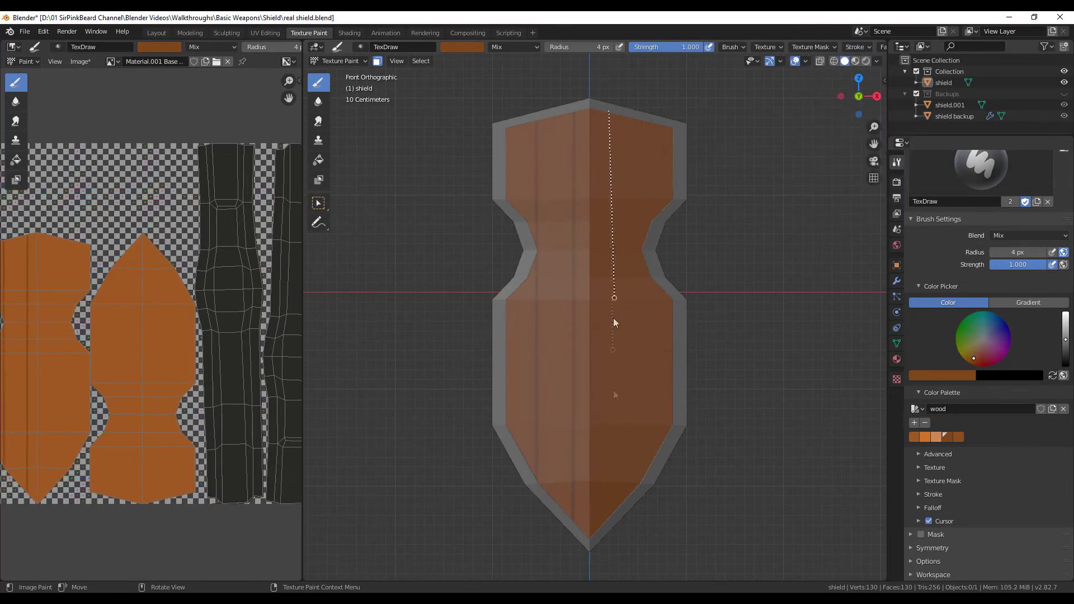
pyautogui.moveTo(639, 499); pyautogui.dragTo(639, 499)
# Step: Try to paint four straight vertical plank lines down the shield's back panel in back view
pyautogui.press('ctrl+KP_1')
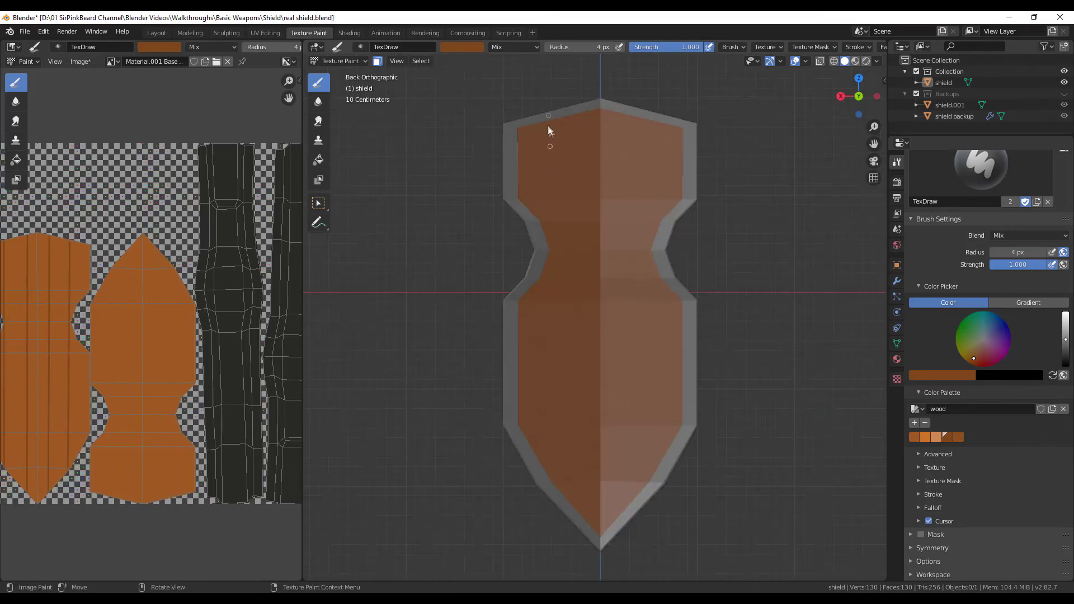
pyautogui.moveTo(549, 120); pyautogui.dragTo(549, 484)
pyautogui.moveTo(578, 106); pyautogui.dragTo(576, 335)
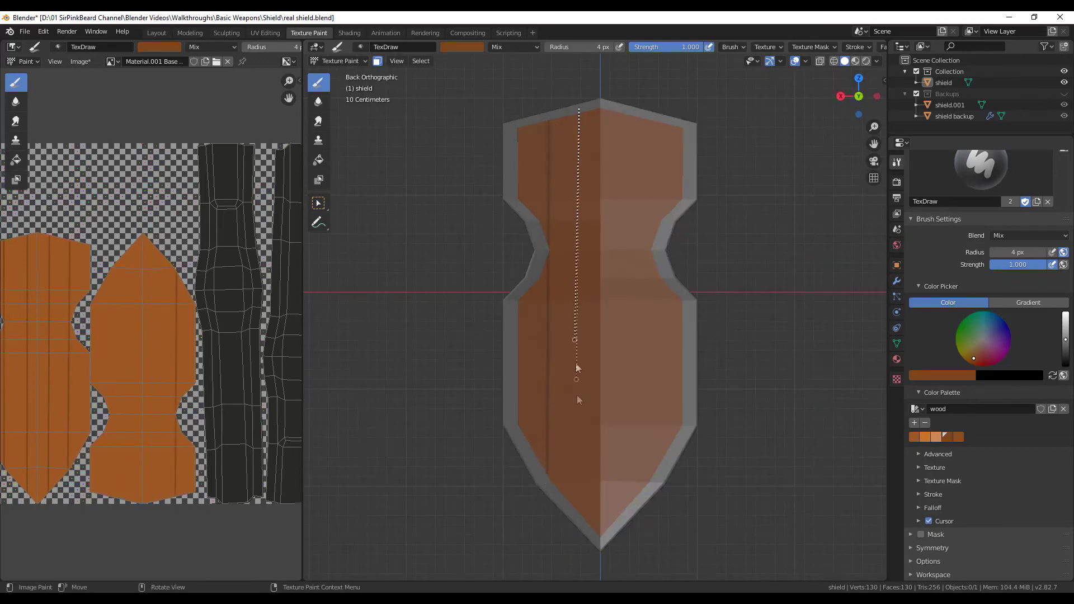
pyautogui.moveTo(613, 531); pyautogui.dragTo(612, 531)
pyautogui.moveTo(640, 115); pyautogui.dragTo(640, 499)
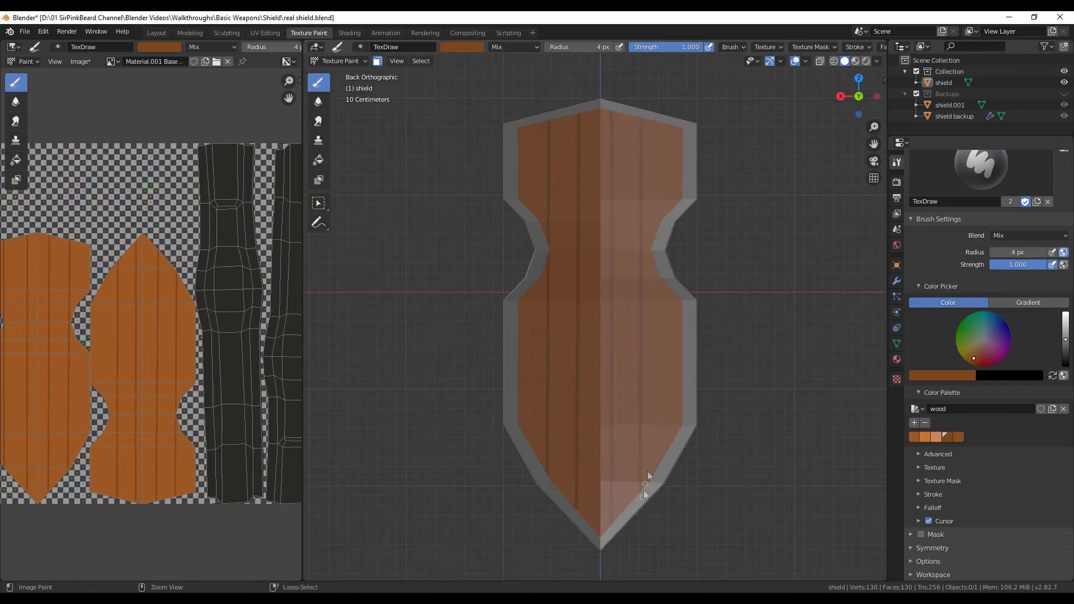
pyautogui.moveTo(630, 491); pyautogui.dragTo(733, 517, button='middle')
pyautogui.moveTo(715, 448); pyautogui.dragTo(561, 429, button='middle')
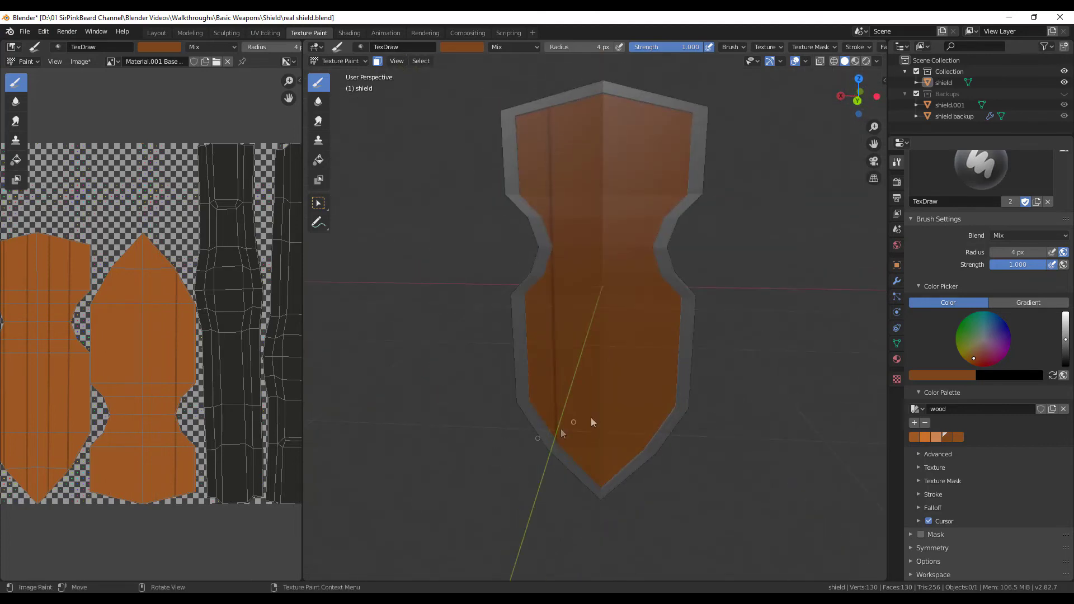
# Step: In back view, paint four straight vertical plank lines down the back panel, two on each side of the centre ridge
pyautogui.press('ctrl+KP_1')
pyautogui.moveTo(655, 407); pyautogui.dragTo(650, 485)
pyautogui.moveTo(548, 481); pyautogui.dragTo(546, 244)
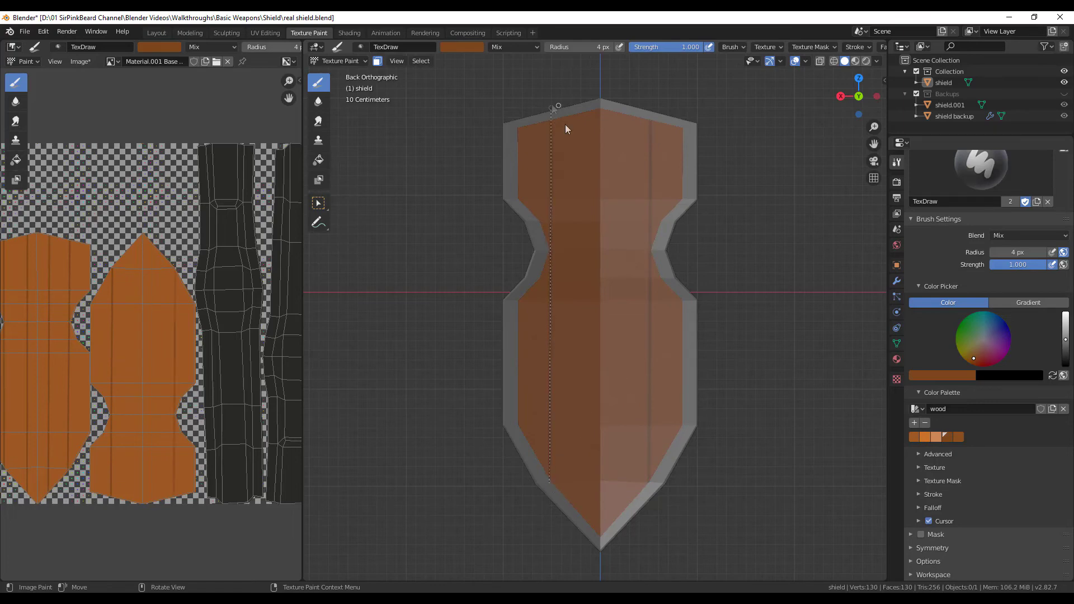
pyautogui.moveTo(580, 515); pyautogui.dragTo(579, 515)
pyautogui.moveTo(616, 107); pyautogui.dragTo(621, 522)
# Step: Paint dark wavy grain on the upper part of the front's leftmost plank and turn off specular highlights in the viewport shading
pyautogui.moveTo(621, 522); pyautogui.dragTo(575, 506, button='middle')
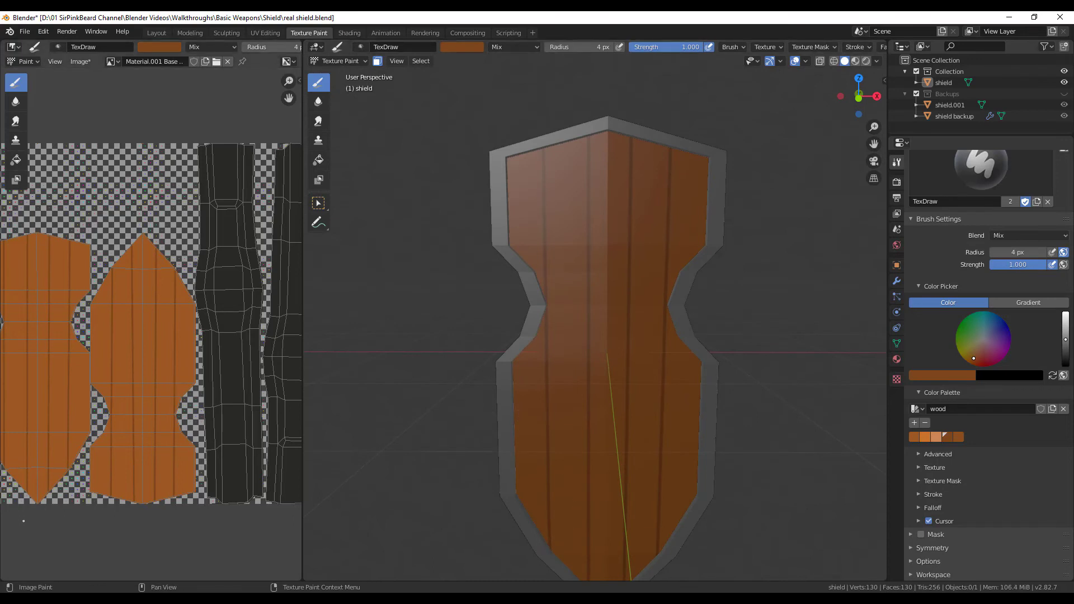
pyautogui.scroll(5, 574, 285)
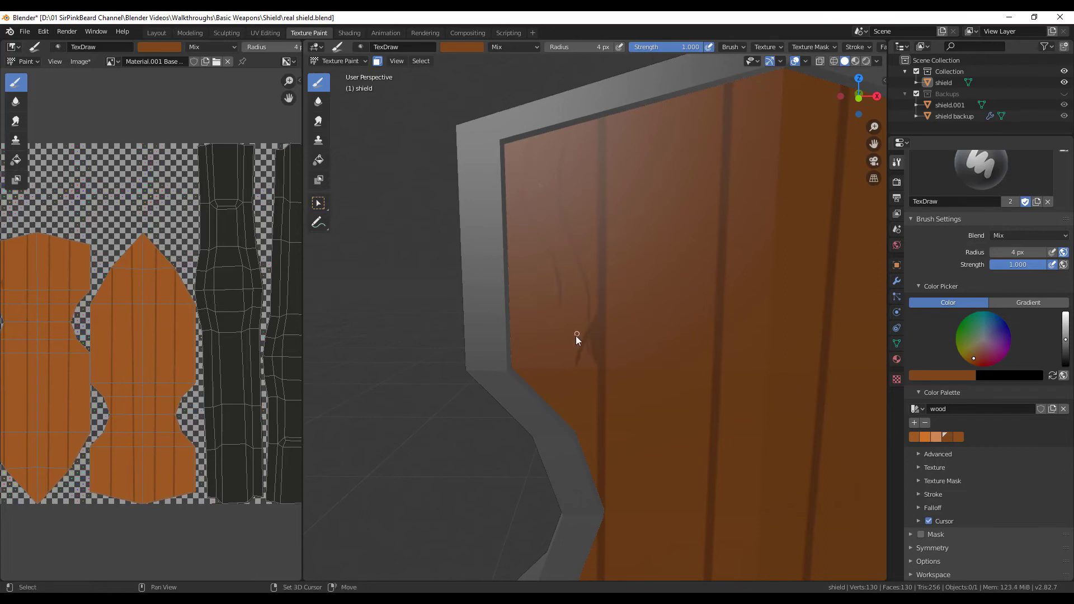
pyautogui.press('s')
pyautogui.moveTo(598, 387)
pyautogui.mouseDown(button='middle')
pyautogui.moveTo(621, 313)
pyautogui.moveTo(614, 243)
pyautogui.mouseUp(button='middle')
pyautogui.click(877, 61)
pyautogui.click(815, 348)
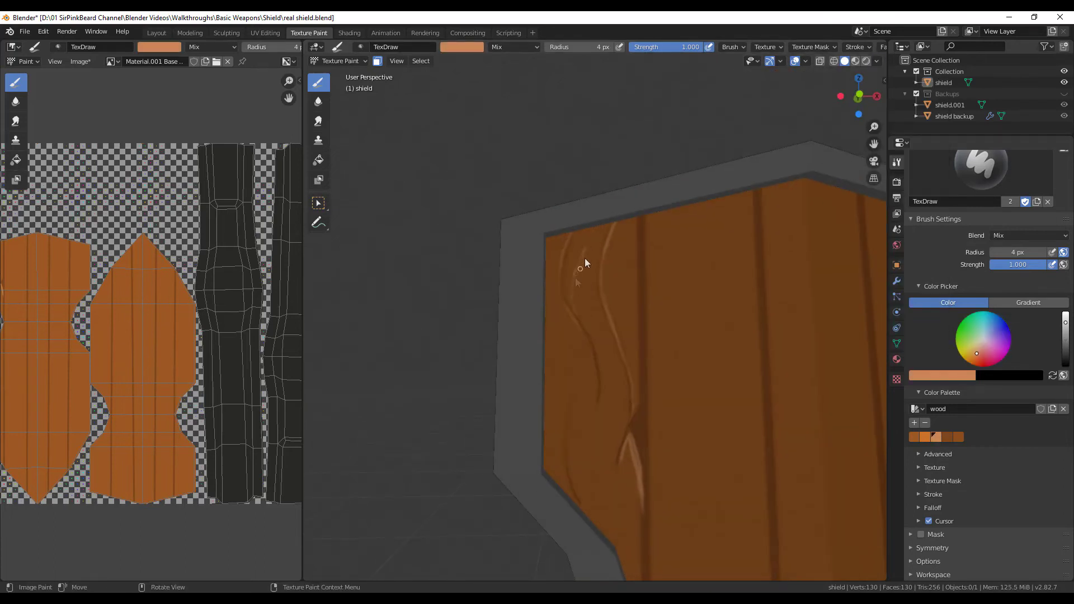
# Step: Paint a curved wood knot near the lower end of the leftmost plank's upper section, sampling light and dark browns
pyautogui.press('s')
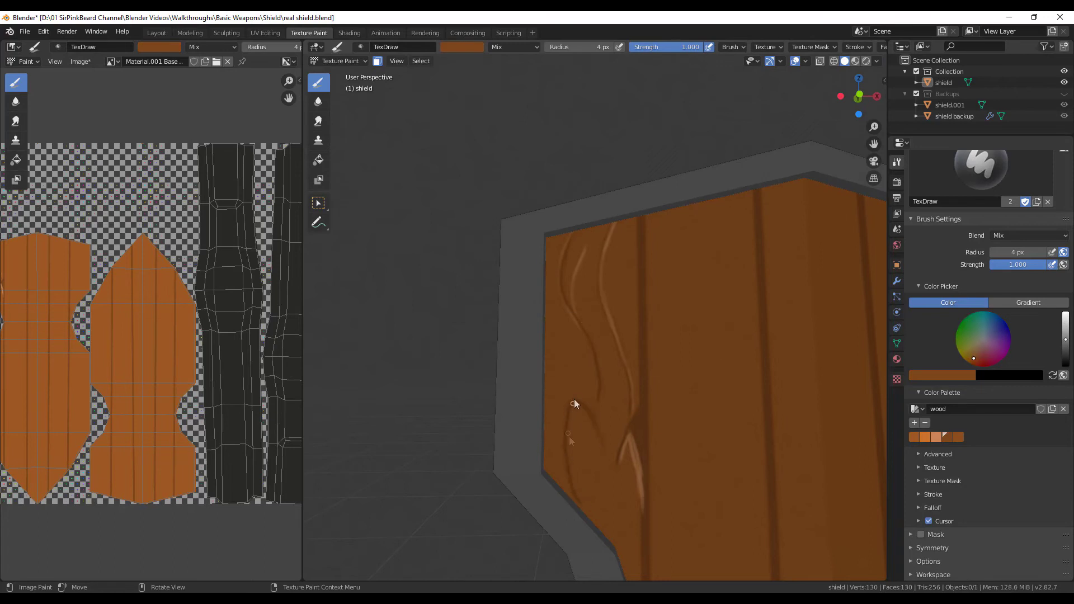
pyautogui.press('s')
pyautogui.press('s')
pyautogui.press('s')
pyautogui.press('s')
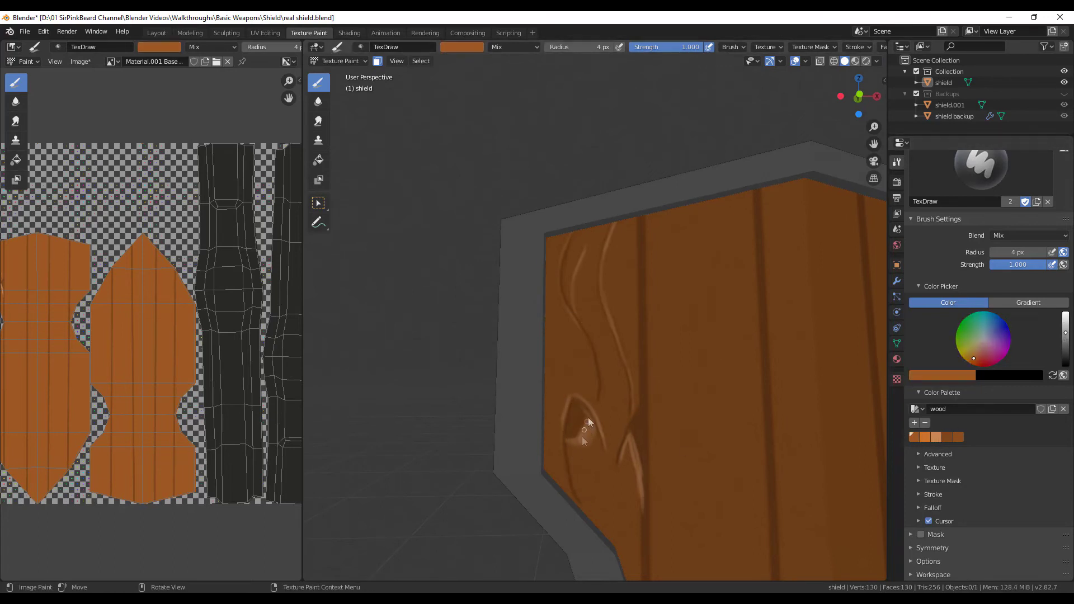
# Step: Paint over the knot with the base brown using a 25 px brush radius
pyautogui.scroll(-8, 627, 411)
pyautogui.scroll(6, 613, 398)
pyautogui.moveTo(596, 384); pyautogui.dragTo(576, 336, button='middle')
pyautogui.press('f')
pyautogui.click(547, 204)
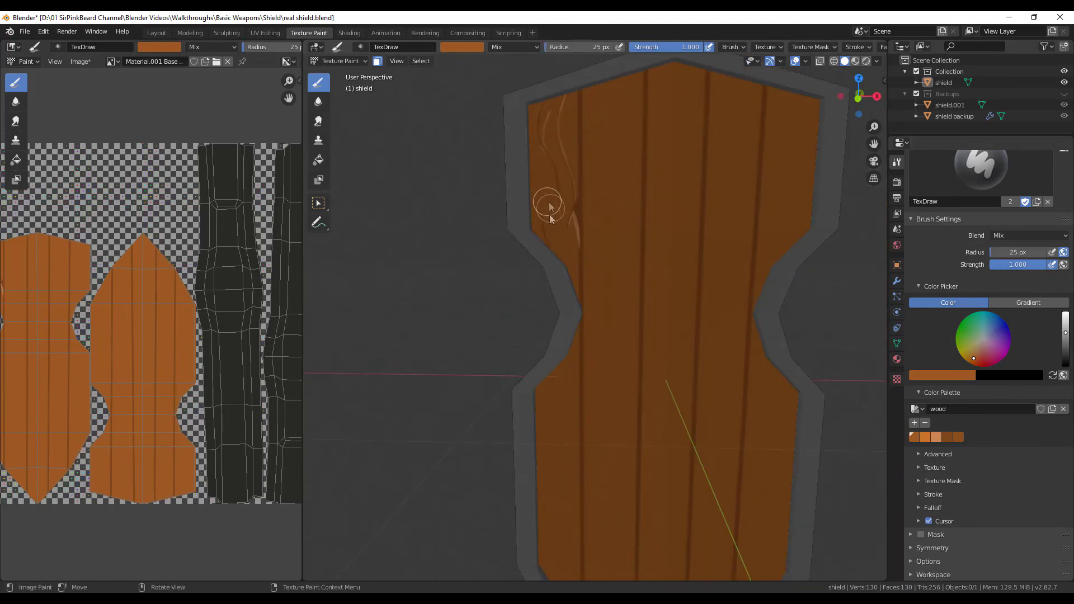
pyautogui.moveTo(547, 204); pyautogui.dragTo(549, 193)
# Step: Choose the fourth, darker brown, set the brush radius to 5 px and paint a wavy grain line down the leftmost plank below the notch
pyautogui.click(947, 437)
pyautogui.moveTo(549, 453); pyautogui.dragTo(560, 425, button='middle')
pyautogui.keyDown('shift'); pyautogui.moveTo(559, 442); pyautogui.dragTo(577, 377, button='middle'); pyautogui.keyUp('shift')
pyautogui.press('f')
pyautogui.click(565, 385)
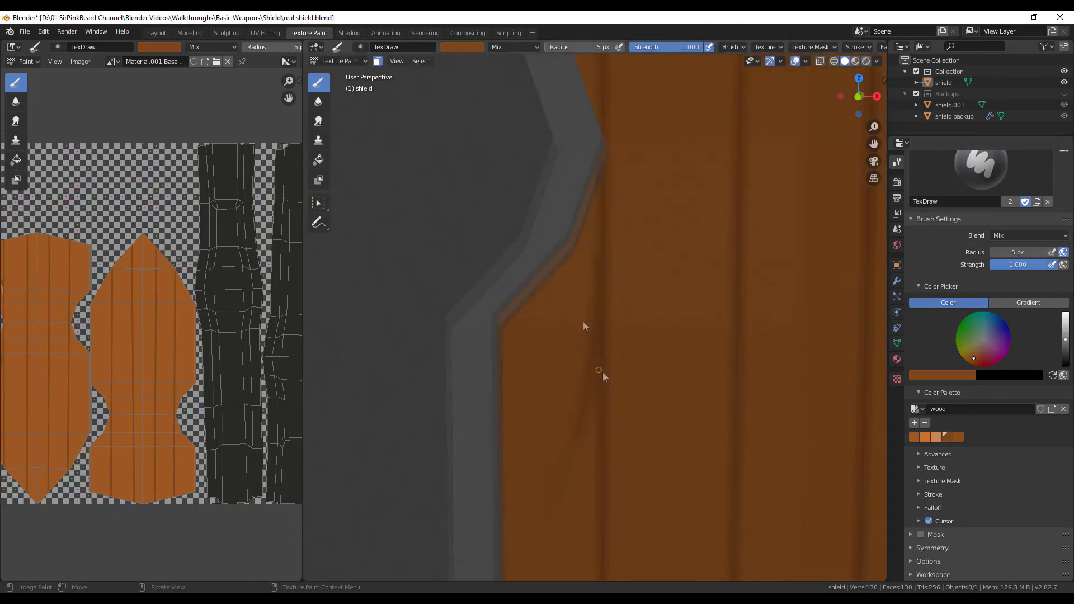
pyautogui.moveTo(558, 247); pyautogui.dragTo(529, 523)
# Step: Choose the third, light orange swatch and paint a light grain line near the plank's outer edge below the notch
pyautogui.click(936, 437)
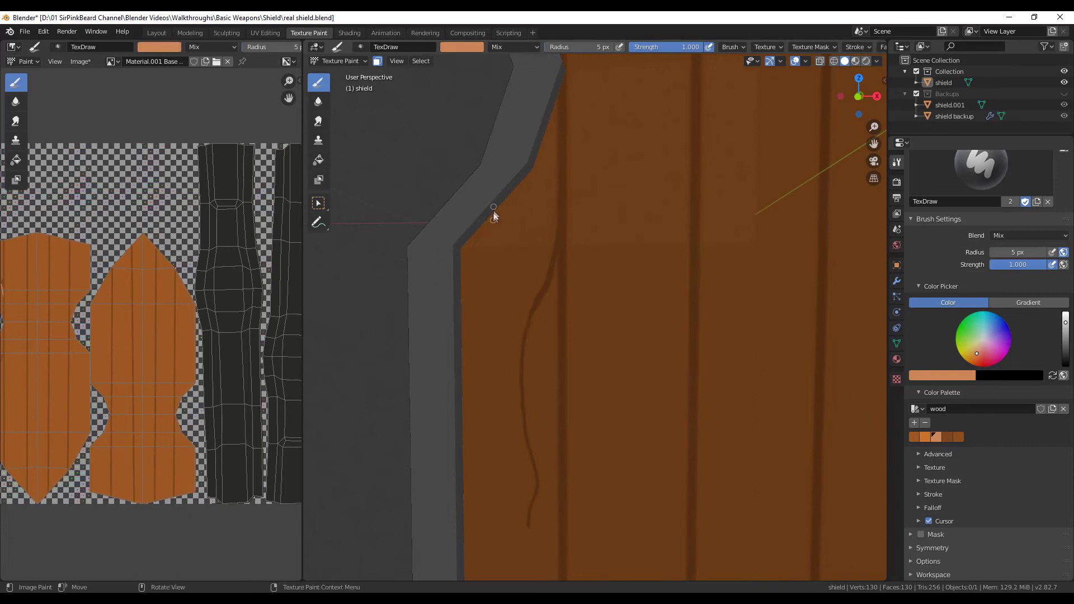
pyautogui.moveTo(493, 213); pyautogui.dragTo(497, 403)
pyautogui.keyDown('shift'); pyautogui.moveTo(522, 336); pyautogui.dragTo(521, 289, button='middle'); pyautogui.keyUp('shift')
# Step: Mix a pale peach colour, add it to the wood palette and paint highlights on the leftmost plank's grain below the notch
pyautogui.moveTo(1066, 323); pyautogui.dragTo(1065, 314)
pyautogui.moveTo(977, 354); pyautogui.dragTo(981, 345)
pyautogui.click(914, 423)
pyautogui.moveTo(551, 248); pyautogui.dragTo(536, 272)
pyautogui.moveTo(536, 114); pyautogui.dragTo(523, 196)
# Step: Paint an arched grain loop lower on the leftmost plank and add light highlights to it and beside the first plank line
pyautogui.click(947, 437)
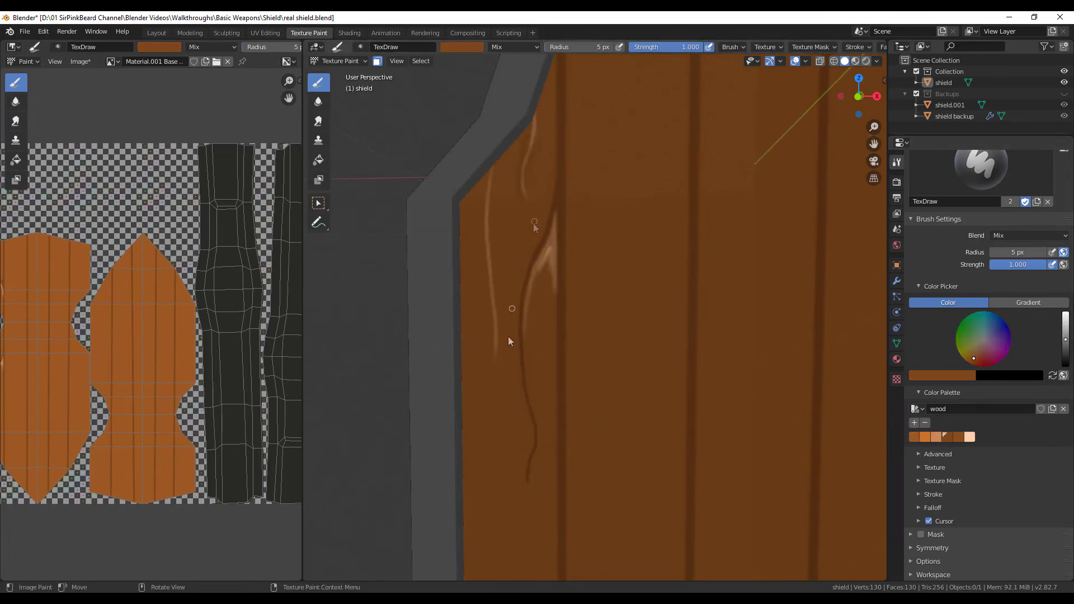
pyautogui.keyDown('shift'); pyautogui.moveTo(531, 358); pyautogui.dragTo(531, 183, button='middle'); pyautogui.keyUp('shift')
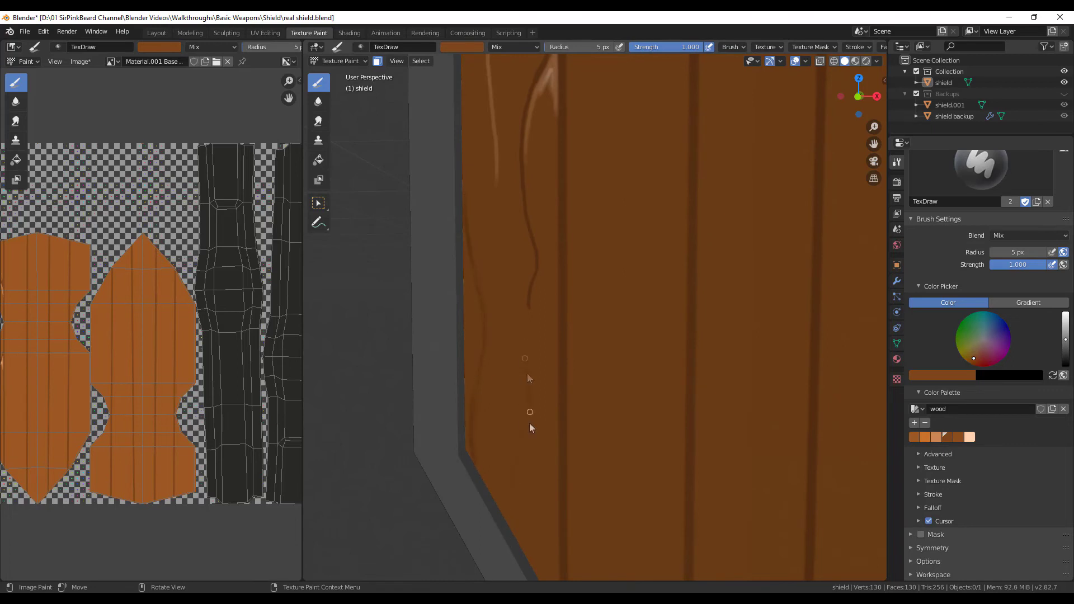
pyautogui.moveTo(527, 360); pyautogui.dragTo(506, 510)
pyautogui.press('s')
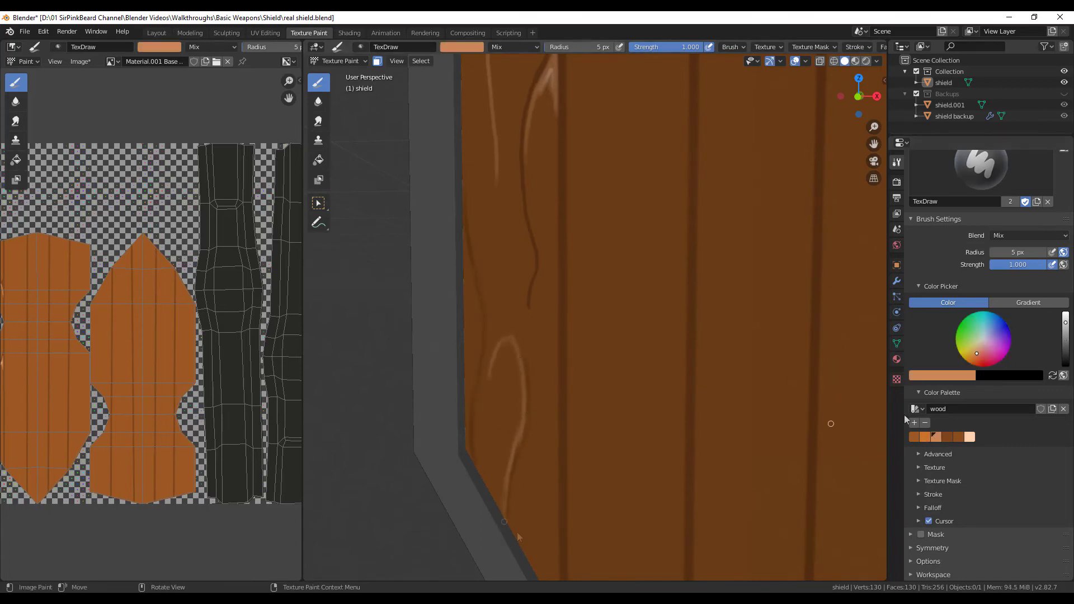
pyautogui.press('s')
pyautogui.moveTo(557, 280); pyautogui.dragTo(553, 343)
# Step: Paint dark wavy grain on both sides of the first plank line near the lower taper and highlight it with light strokes
pyautogui.press('s')
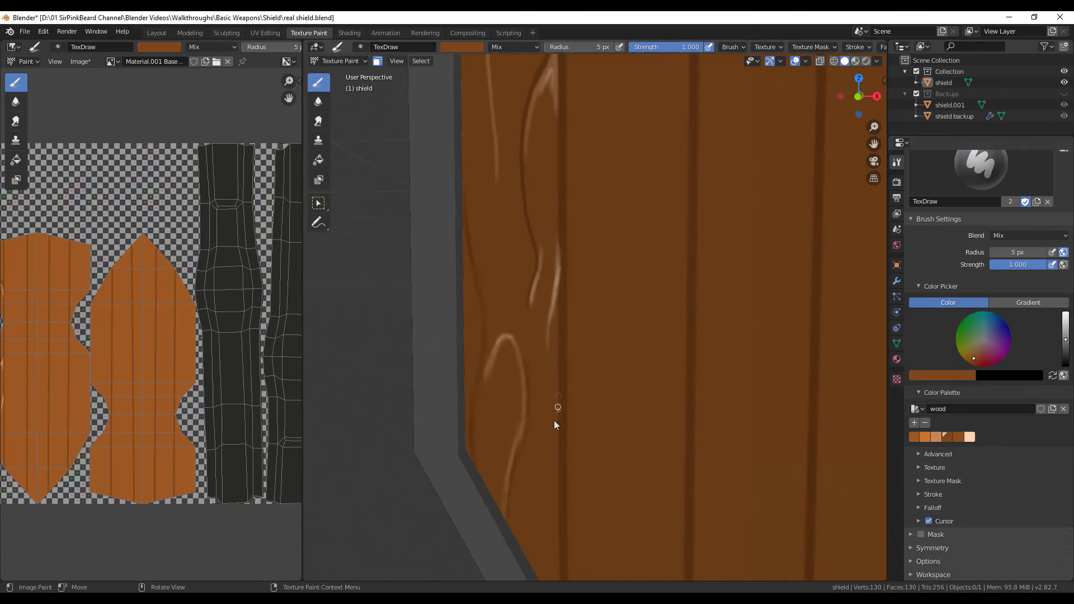
pyautogui.scroll(-3, 576, 503)
pyautogui.scroll(4, 593, 409)
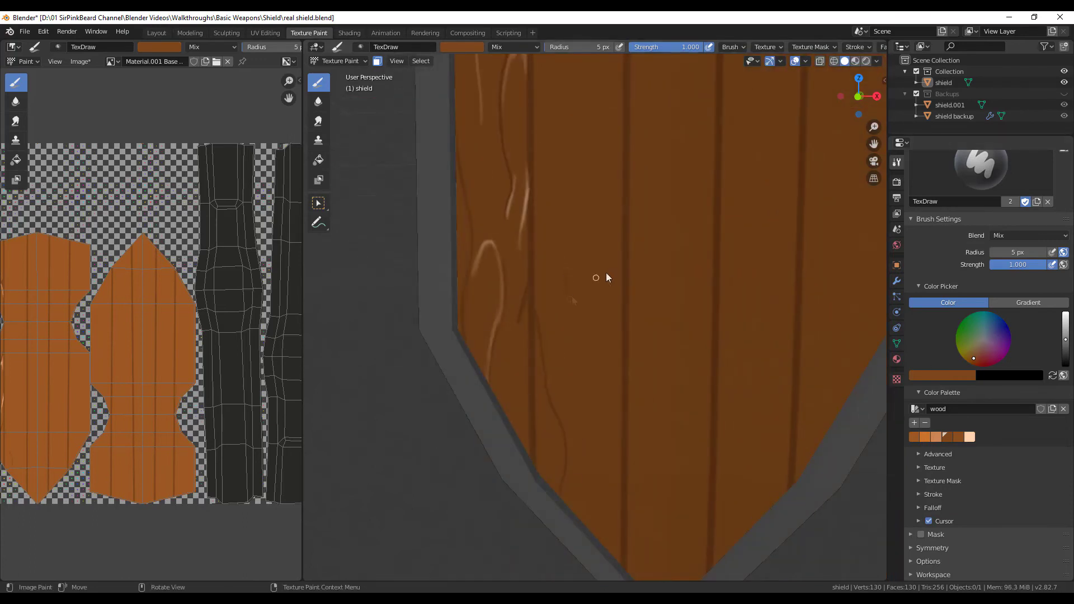
pyautogui.press('s')
pyautogui.moveTo(563, 274); pyautogui.dragTo(568, 392)
pyautogui.moveTo(539, 334); pyautogui.dragTo(538, 386)
pyautogui.press('s')
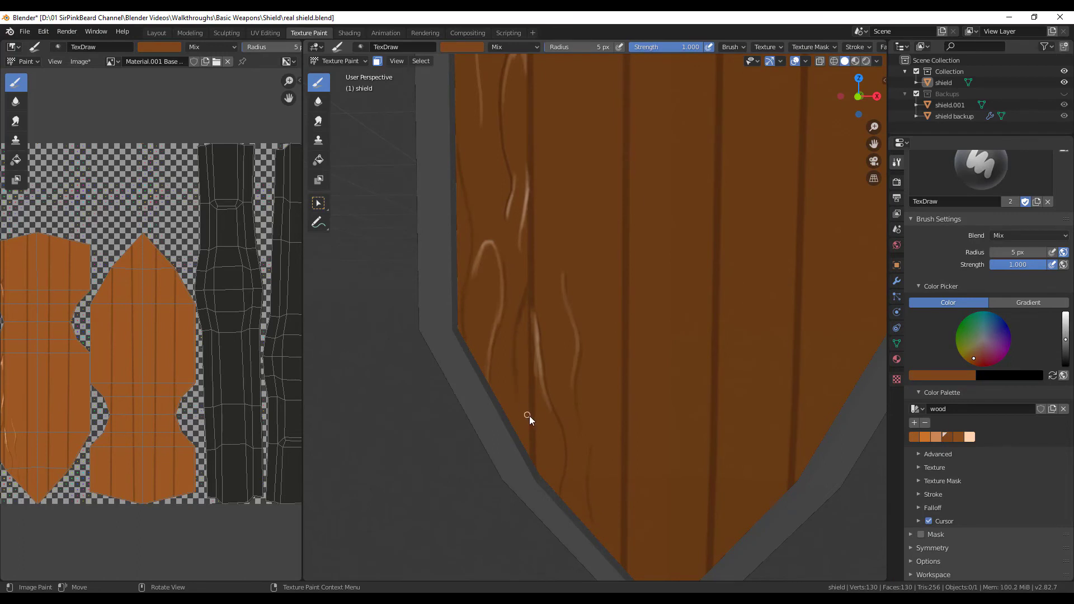
pyautogui.press('s')
pyautogui.press('s')
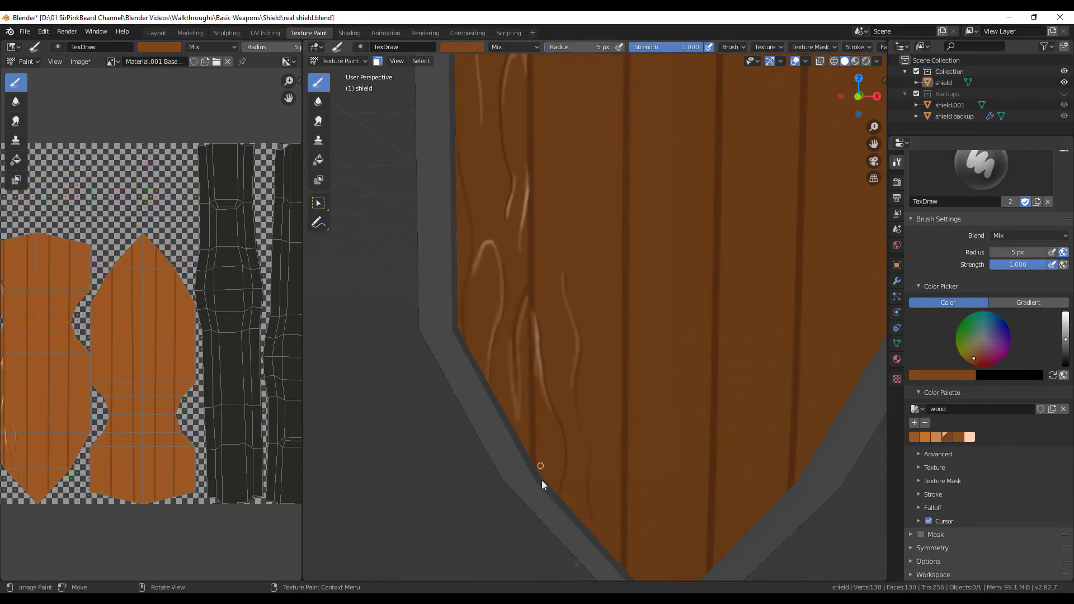
# Step: Paint dark grain lines down the centre plank near the shield's point and a light highlight beside the second plank line
pyautogui.scroll(-5, 587, 495)
pyautogui.scroll(5, 616, 448)
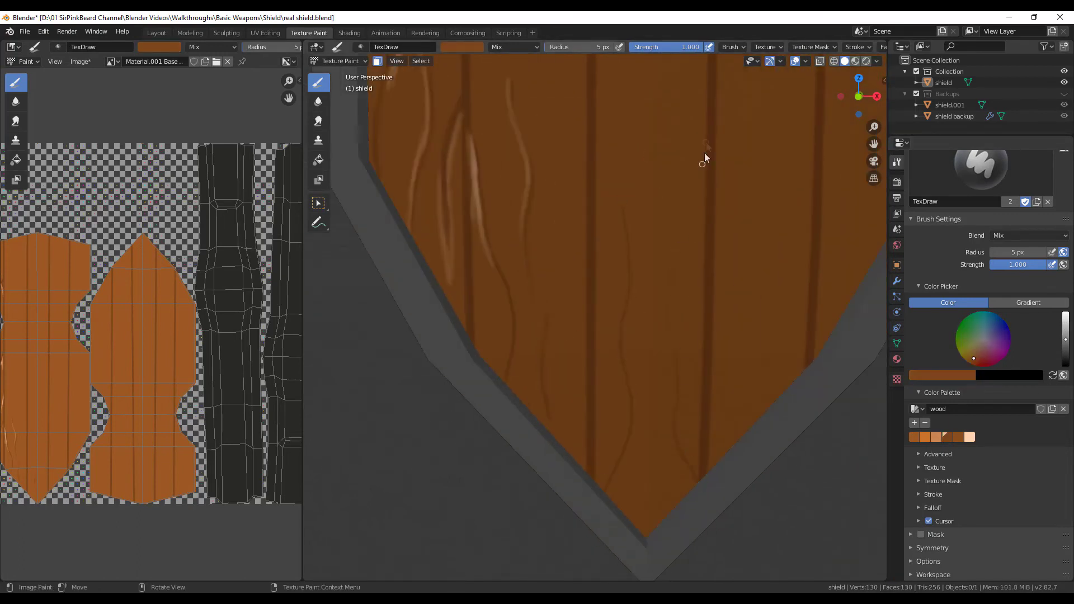
pyautogui.press('s')
pyautogui.moveTo(586, 353); pyautogui.dragTo(582, 395)
pyautogui.keyDown('shift'); pyautogui.moveTo(586, 280); pyautogui.dragTo(571, 439, button='middle'); pyautogui.keyUp('shift')
pyautogui.press('s')
# Step: Add a pale peach highlight to the second plank's grain above the taper and return to the fourth, darker brown
pyautogui.click(970, 437)
pyautogui.moveTo(491, 209)
pyautogui.mouseDown()
pyautogui.moveTo(495, 265)
pyautogui.moveTo(477, 302)
pyautogui.mouseUp()
pyautogui.click(948, 437)
pyautogui.click(914, 437)
pyautogui.scroll(-4, 593, 450)
pyautogui.click(945, 441)
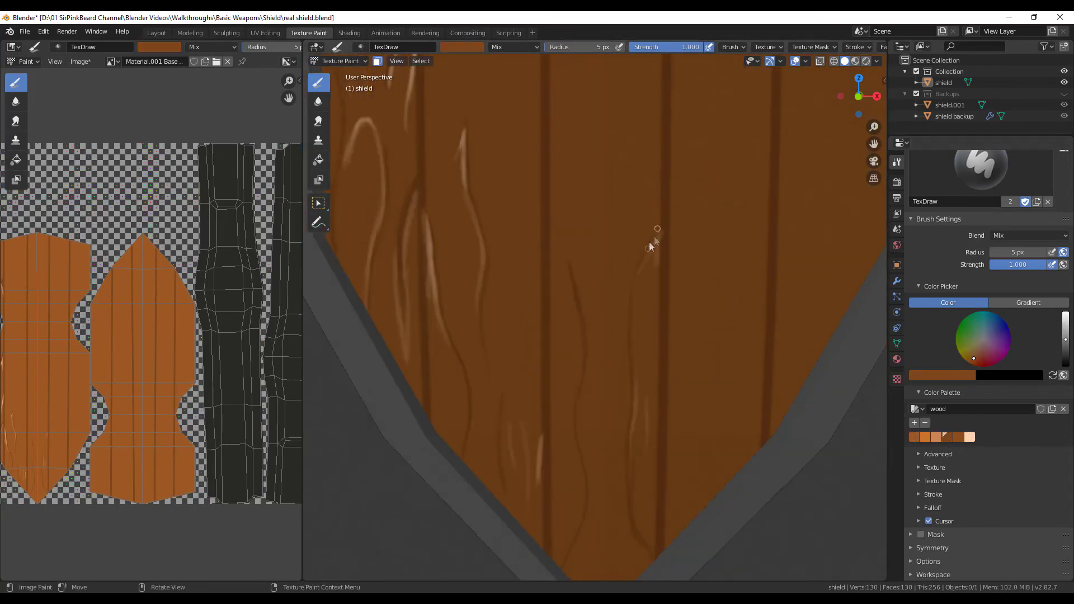
# Step: Paint a dark curving grain line down the middle of the second plank, ending at the second plank line
pyautogui.keyDown('shift'); pyautogui.moveTo(656, 234); pyautogui.dragTo(624, 361, button='middle'); pyautogui.keyUp('shift')
pyautogui.keyDown('shift'); pyautogui.moveTo(640, 452); pyautogui.dragTo(475, 294, button='middle'); pyautogui.keyUp('shift')
pyautogui.moveTo(544, 135); pyautogui.dragTo(579, 350)
# Step: Choose the third, light orange swatch and paint highlights along the second plank's grain lines
pyautogui.click(936, 437)
pyautogui.moveTo(542, 159); pyautogui.dragTo(539, 198)
pyautogui.moveTo(462, 319)
pyautogui.mouseDown()
pyautogui.moveTo(475, 307)
pyautogui.moveTo(497, 360)
pyautogui.mouseUp()
pyautogui.moveTo(547, 468); pyautogui.dragTo(550, 508)
pyautogui.moveTo(459, 226); pyautogui.dragTo(507, 342)
pyautogui.moveTo(546, 262); pyautogui.dragTo(548, 315)
# Step: Paint a light orange stroke along the grain beside the second plank line and accent its upper end with pale peach
pyautogui.keyDown('shift'); pyautogui.moveTo(563, 290); pyautogui.dragTo(575, 107, button='middle'); pyautogui.keyUp('shift')
pyautogui.moveTo(572, 392); pyautogui.dragTo(553, 500)
pyautogui.click(970, 438)
pyautogui.moveTo(589, 341)
pyautogui.mouseDown()
pyautogui.moveTo(577, 376)
pyautogui.moveTo(593, 358)
pyautogui.moveTo(590, 338)
pyautogui.mouseUp()
# Step: Choose the fourth, darker brown and paint wavy grain lines down the lower part of the centre and fourth planks
pyautogui.click(948, 438)
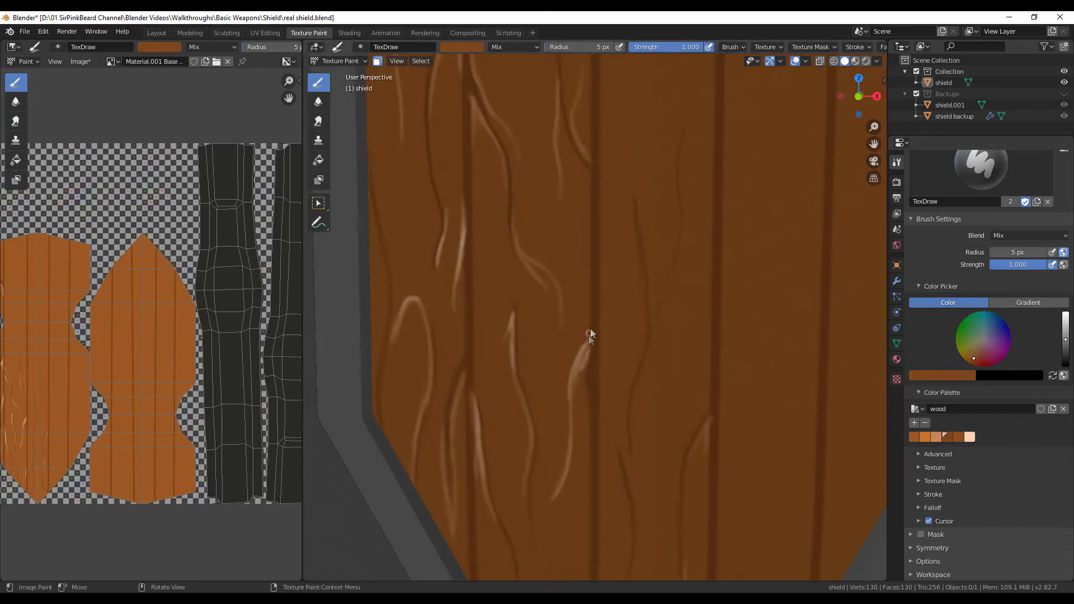
pyautogui.keyDown('shift'); pyautogui.moveTo(594, 229); pyautogui.dragTo(644, 329, button='middle'); pyautogui.keyUp('shift')
pyautogui.keyDown('shift'); pyautogui.moveTo(538, 526); pyautogui.dragTo(565, 288, button='middle'); pyautogui.keyUp('shift')
pyautogui.scroll(-6, 559, 439)
pyautogui.scroll(4, 564, 380)
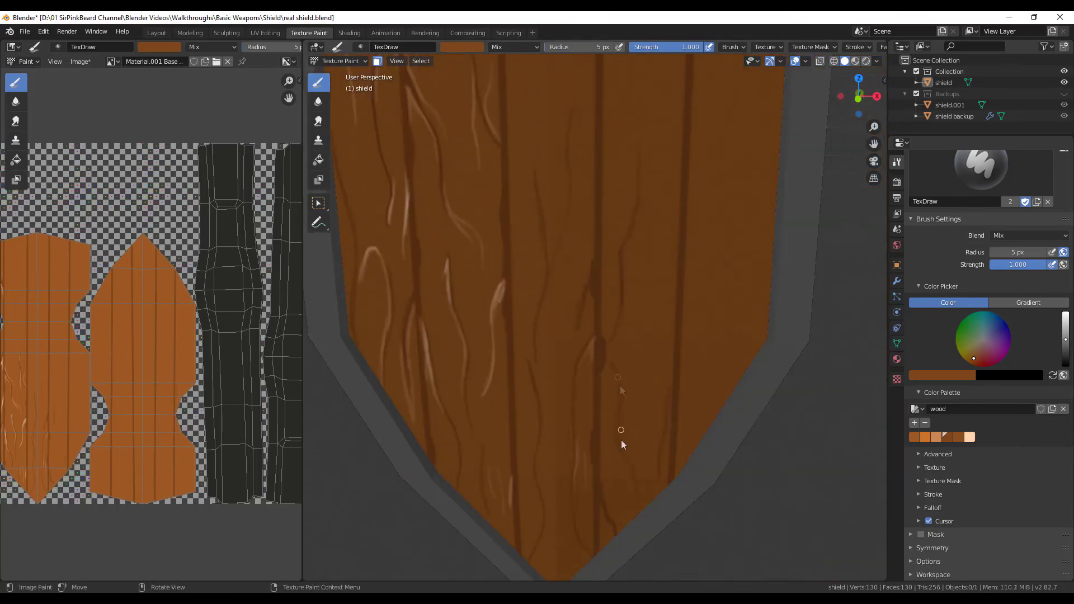
pyautogui.keyDown('shift'); pyautogui.moveTo(624, 335); pyautogui.dragTo(619, 411, button='middle'); pyautogui.keyUp('shift')
pyautogui.moveTo(598, 175); pyautogui.dragTo(615, 272)
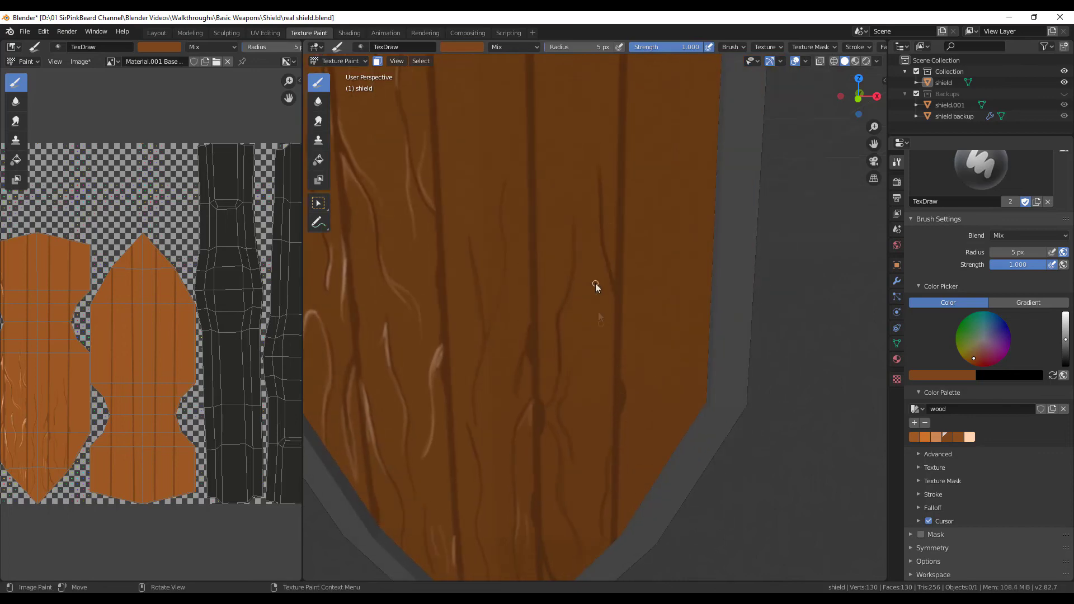
# Step: Paint long dark grain lines down the second plank through the shield's narrow waist
pyautogui.keyDown('shift'); pyautogui.moveTo(690, 413); pyautogui.dragTo(724, 483, button='middle'); pyautogui.keyUp('shift')
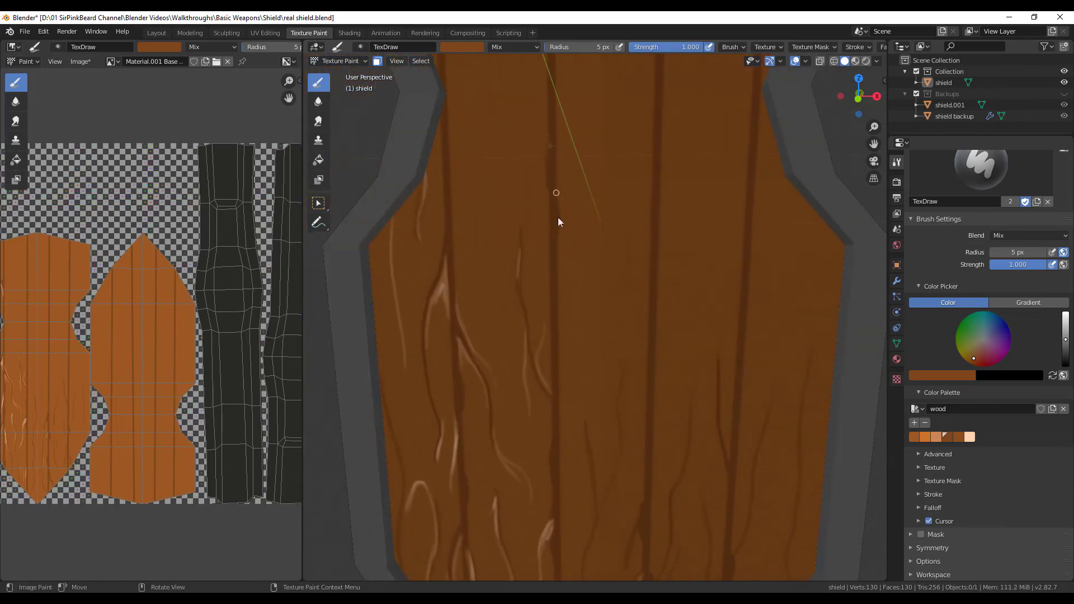
pyautogui.keyDown('shift'); pyautogui.moveTo(555, 147); pyautogui.dragTo(624, 320, button='middle'); pyautogui.keyUp('shift')
pyautogui.moveTo(572, 117); pyautogui.dragTo(621, 336)
pyautogui.moveTo(536, 140); pyautogui.dragTo(533, 387)
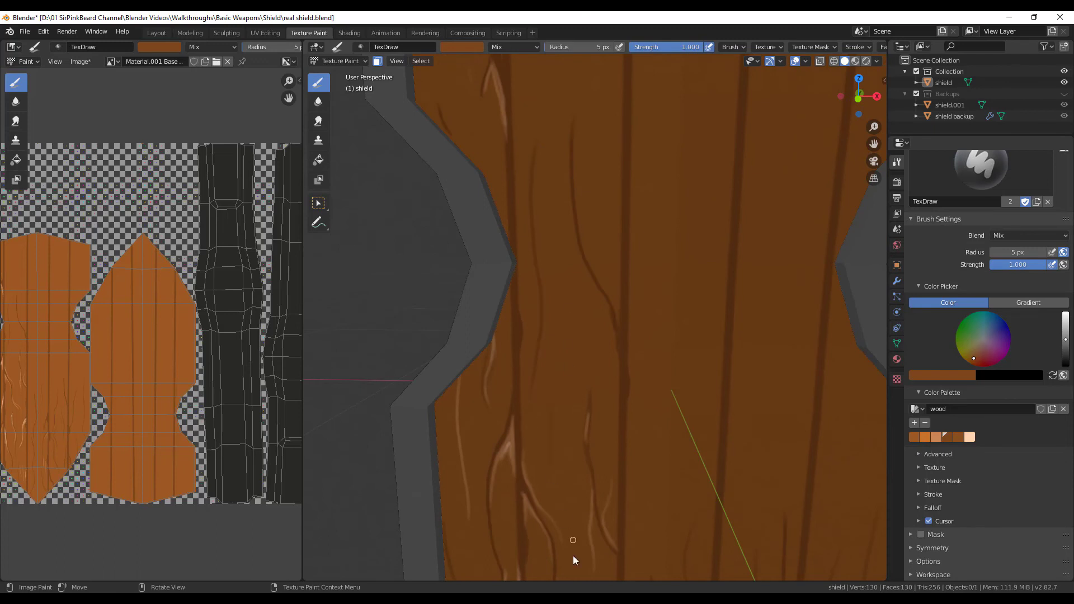
# Step: Choose the third, light orange swatch and highlight the second plank's grain lines at the waist
pyautogui.click(937, 437)
pyautogui.moveTo(600, 284); pyautogui.dragTo(618, 321)
pyautogui.moveTo(618, 320); pyautogui.dragTo(619, 269)
pyautogui.moveTo(572, 209); pyautogui.dragTo(569, 241)
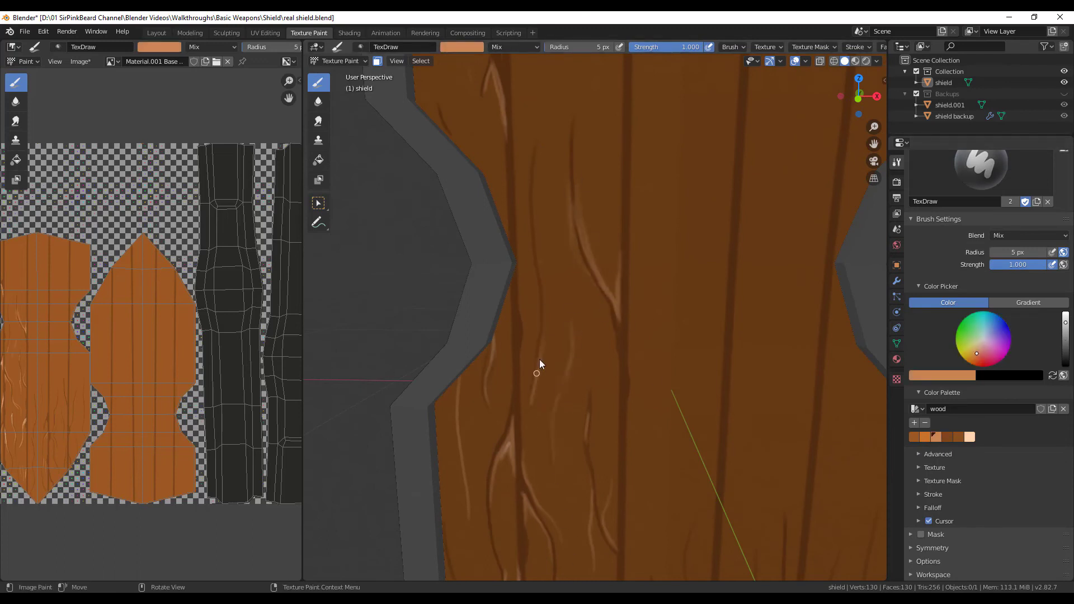
pyautogui.moveTo(539, 238); pyautogui.dragTo(543, 330)
# Step: Paint further grain strokes on the second plank around the waist with the fourth and fifth browns
pyautogui.keyDown('shift'); pyautogui.moveTo(550, 403); pyautogui.dragTo(546, 321, button='middle'); pyautogui.keyUp('shift')
pyautogui.click(947, 437)
pyautogui.moveTo(543, 371); pyautogui.dragTo(552, 408)
pyautogui.click(959, 437)
pyautogui.moveTo(565, 292); pyautogui.dragTo(569, 230)
pyautogui.keyDown('shift'); pyautogui.moveTo(580, 144); pyautogui.dragTo(576, 546, button='middle'); pyautogui.keyUp('shift')
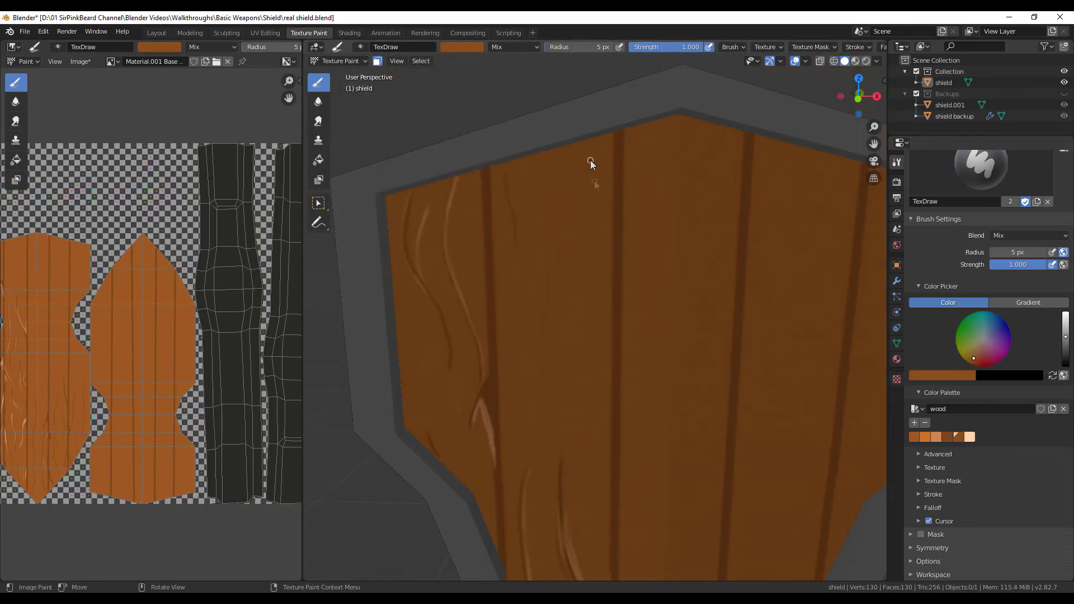
# Step: Choose the fourth, darker brown and paint three long grain lines down the upper part of the second plank
pyautogui.click(948, 437)
pyautogui.moveTo(569, 147); pyautogui.dragTo(573, 420)
pyautogui.moveTo(553, 218); pyautogui.dragTo(532, 404)
pyautogui.moveTo(544, 336); pyautogui.dragTo(559, 441)
# Step: Choose light orange and highlight the grain on the upper second plank and on the centre plank near the point
pyautogui.click(936, 437)
pyautogui.moveTo(509, 163); pyautogui.dragTo(515, 213)
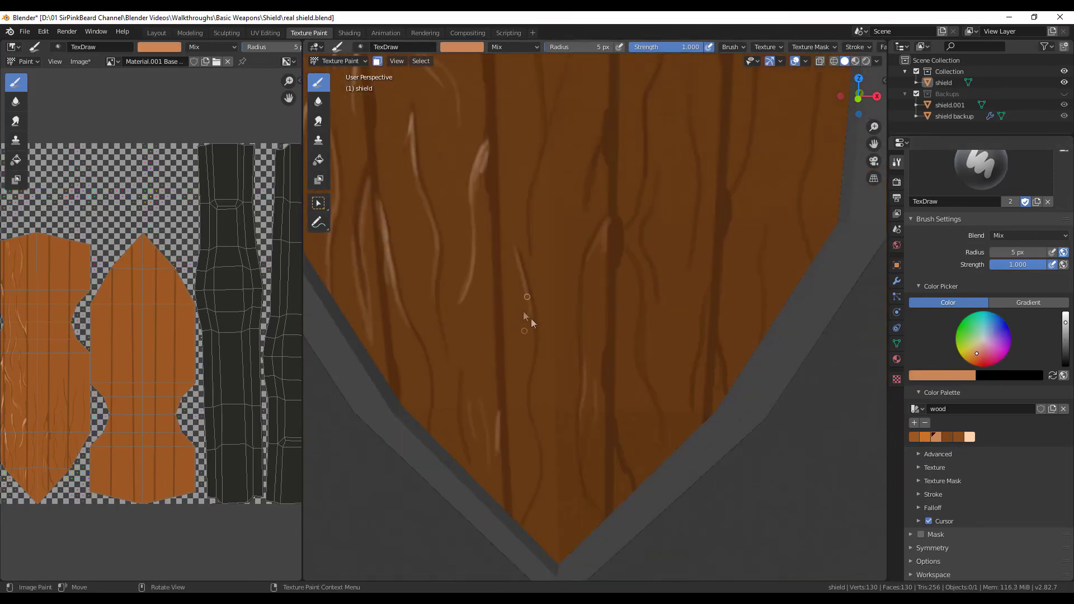
pyautogui.moveTo(527, 297); pyautogui.dragTo(531, 363)
pyautogui.moveTo(544, 172); pyautogui.dragTo(532, 252)
pyautogui.moveTo(556, 425)
pyautogui.mouseDown()
pyautogui.moveTo(569, 521)
pyautogui.moveTo(539, 477)
pyautogui.moveTo(536, 502)
pyautogui.mouseUp()
# Step: Paint light highlights along the centre plank's right edge and add dark grain lines in the middle of that plank
pyautogui.click(947, 437)
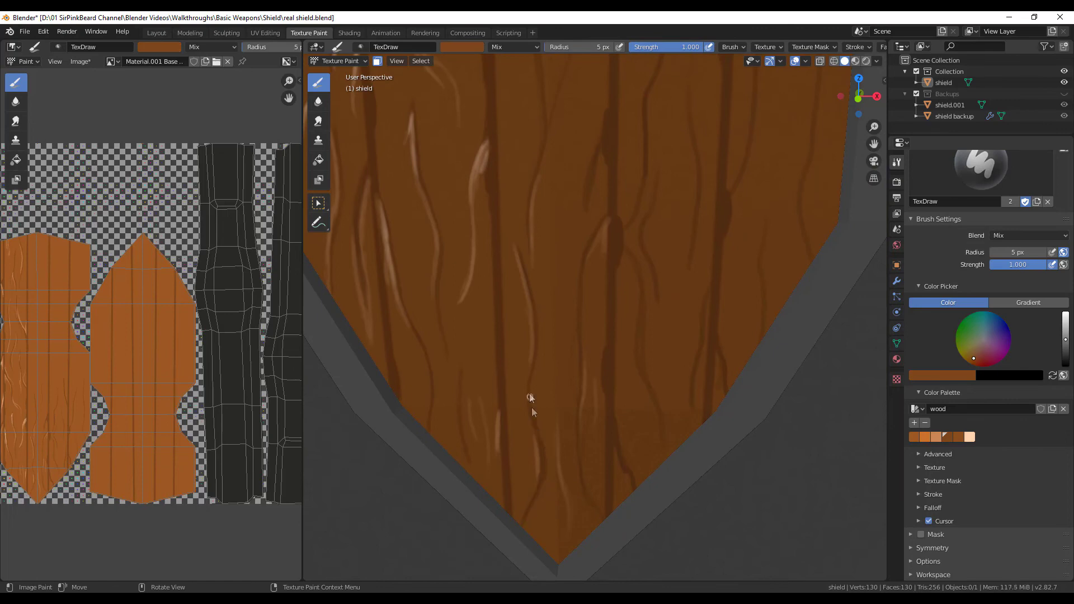
pyautogui.press('s')
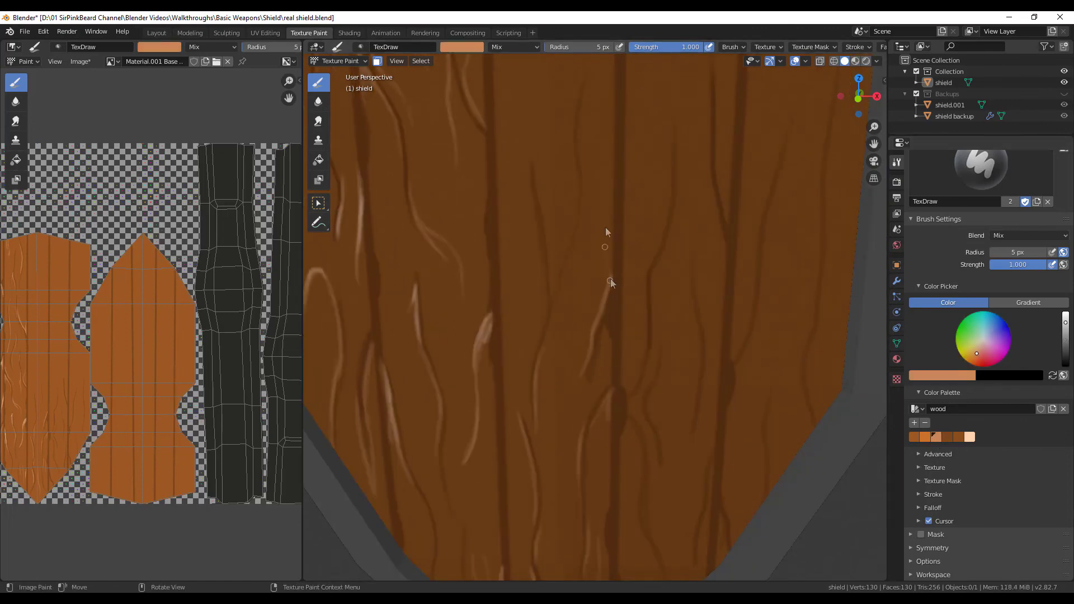
pyautogui.press('s')
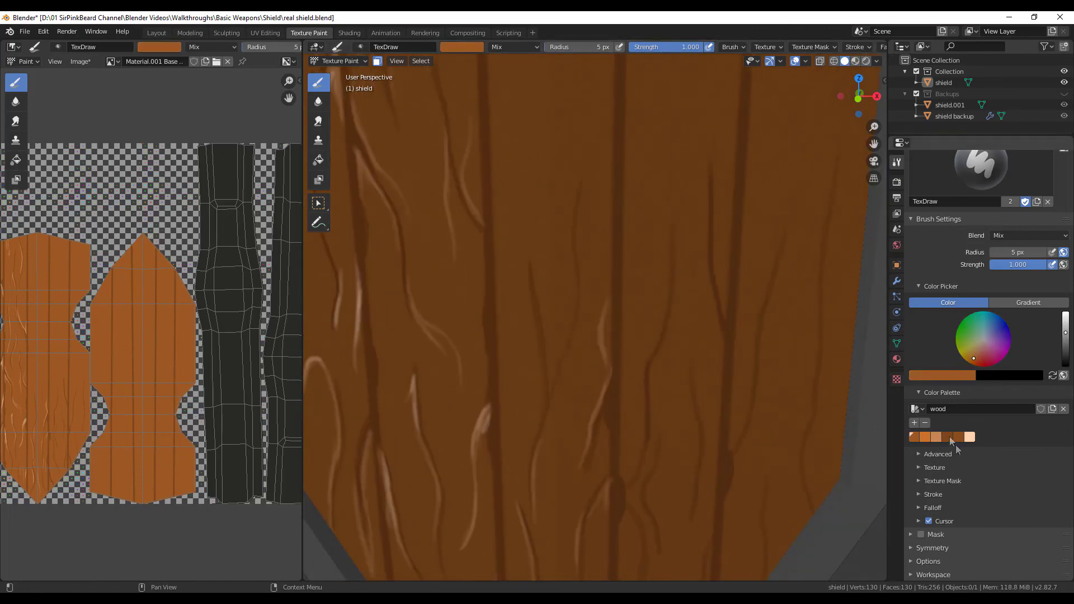
pyautogui.click(948, 437)
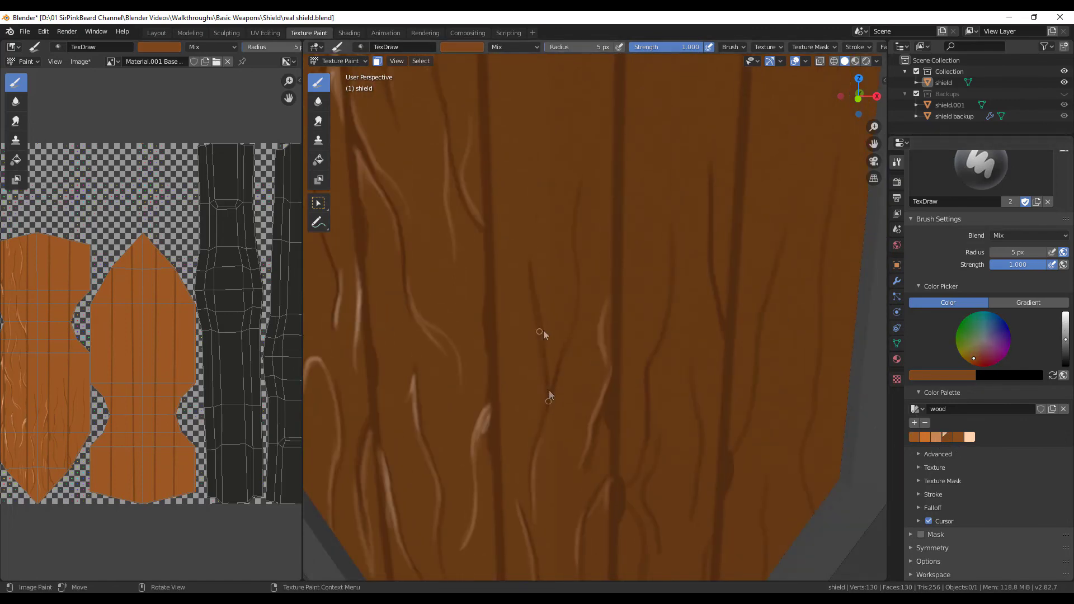
pyautogui.press('s')
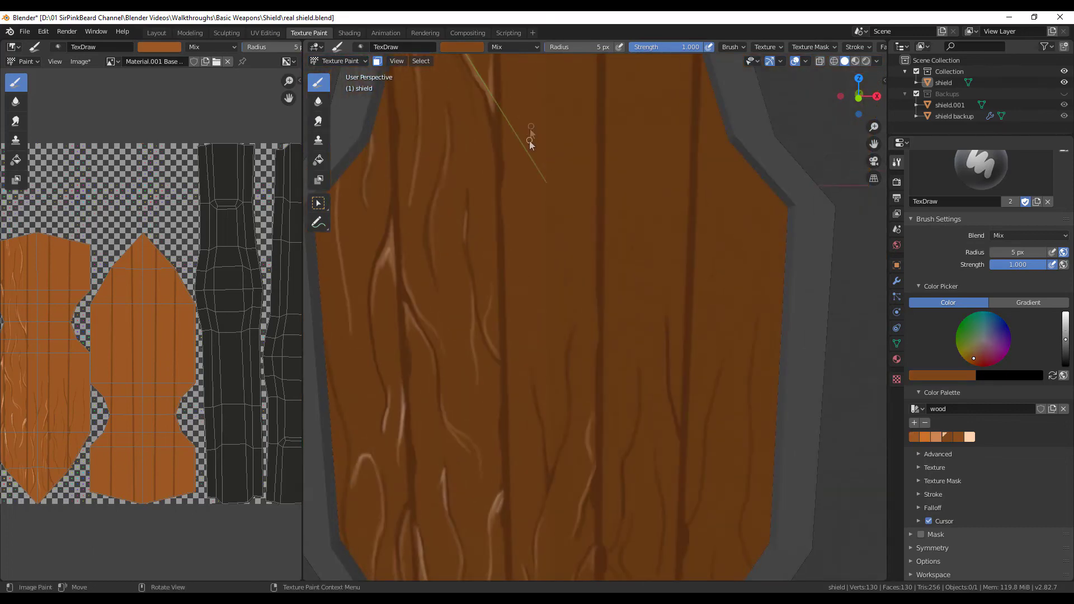
# Step: Paint thin dark grain lines up the centre plank past the waist with the fourth brown and a 3 px brush radius
pyautogui.moveTo(531, 115)
pyautogui.mouseDown()
pyautogui.moveTo(531, 253)
pyautogui.moveTo(537, 239)
pyautogui.mouseUp()
pyautogui.click(916, 437)
pyautogui.click(947, 437)
pyautogui.keyDown('shift'); pyautogui.moveTo(594, 206); pyautogui.dragTo(553, 395, button='middle'); pyautogui.keyUp('shift')
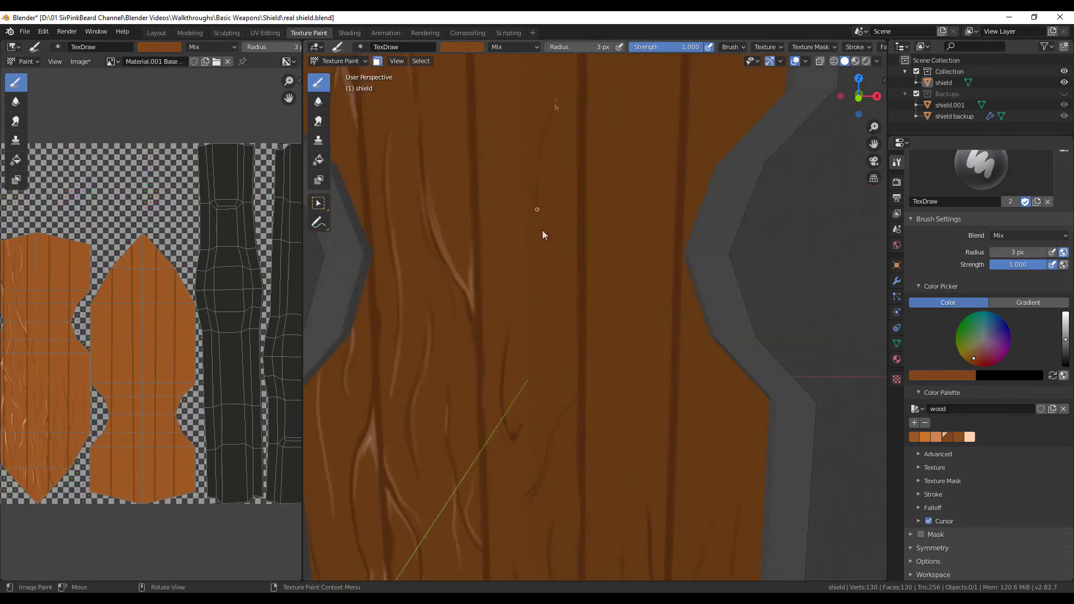
pyautogui.keyDown('shift'); pyautogui.moveTo(556, 105); pyautogui.dragTo(598, 319, button='middle'); pyautogui.keyUp('shift')
pyautogui.keyDown('shift'); pyautogui.moveTo(560, 221); pyautogui.dragTo(549, 404, button='middle'); pyautogui.keyUp('shift')
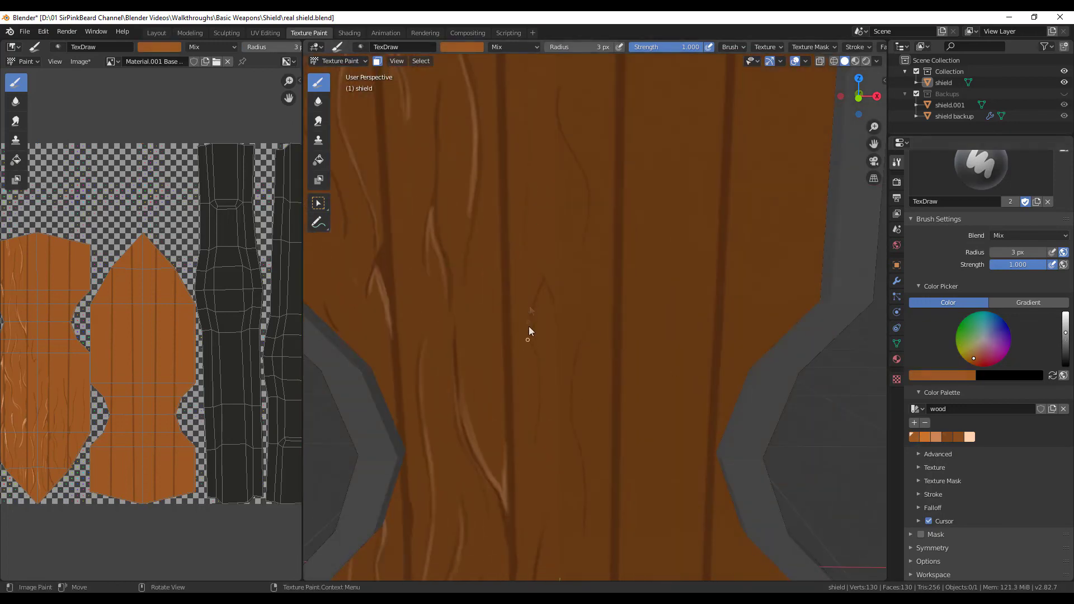
# Step: Choose the fifth brown and add faint grain strokes on the centre plank near the shield's top edge
pyautogui.click(956, 439)
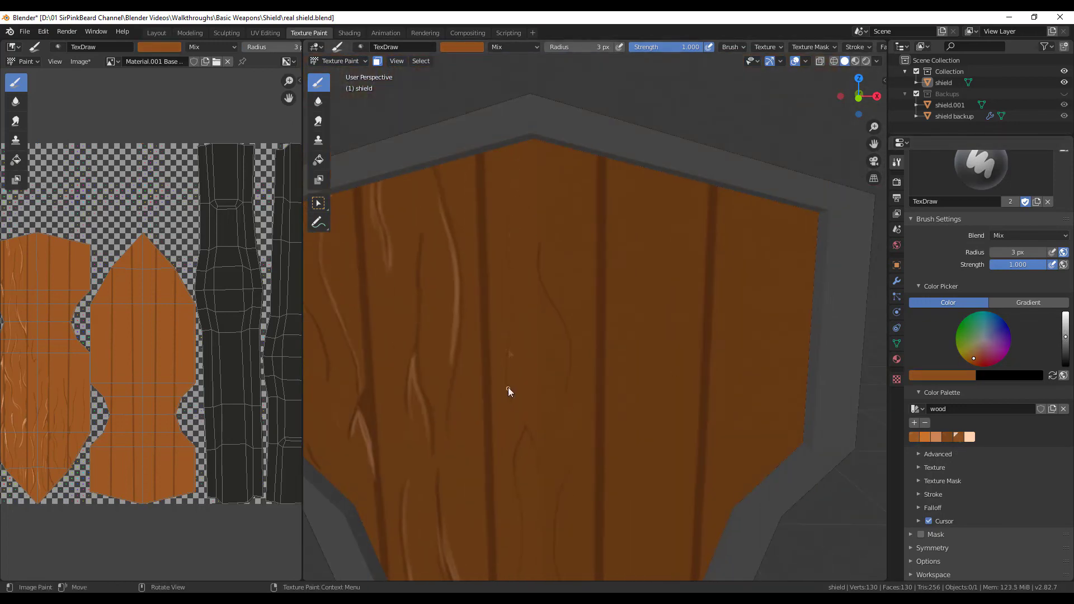
pyautogui.moveTo(508, 388); pyautogui.dragTo(521, 417)
pyautogui.click(915, 438)
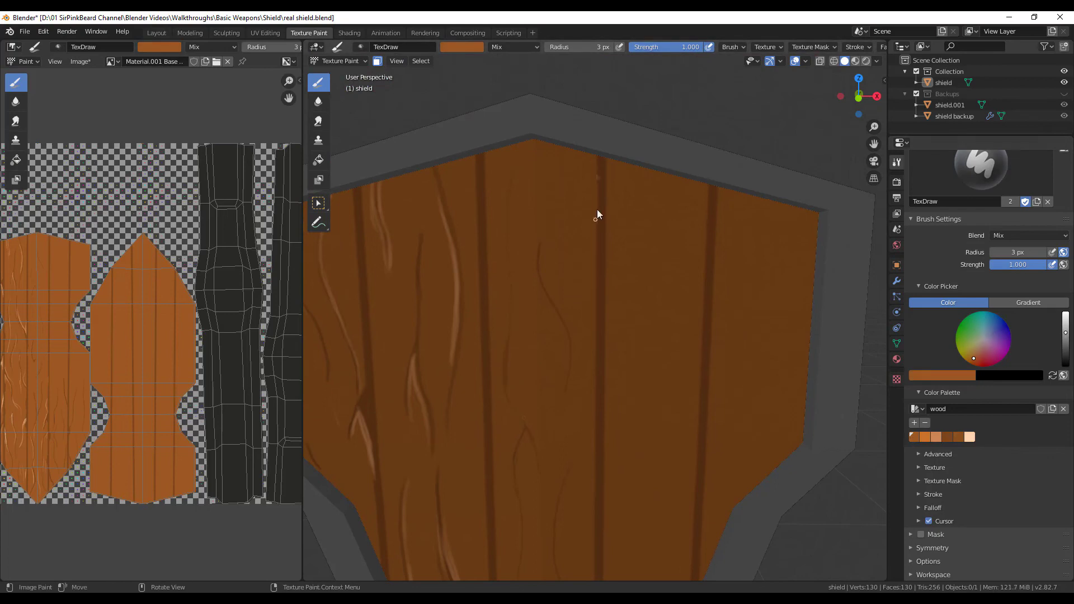
# Step: Add irregular thickening to the two dark seams beyond the centre plank around the waist, using the fourth brown and a 9 px brush radius
pyautogui.moveTo(606, 326); pyautogui.dragTo(683, 223, button='middle')
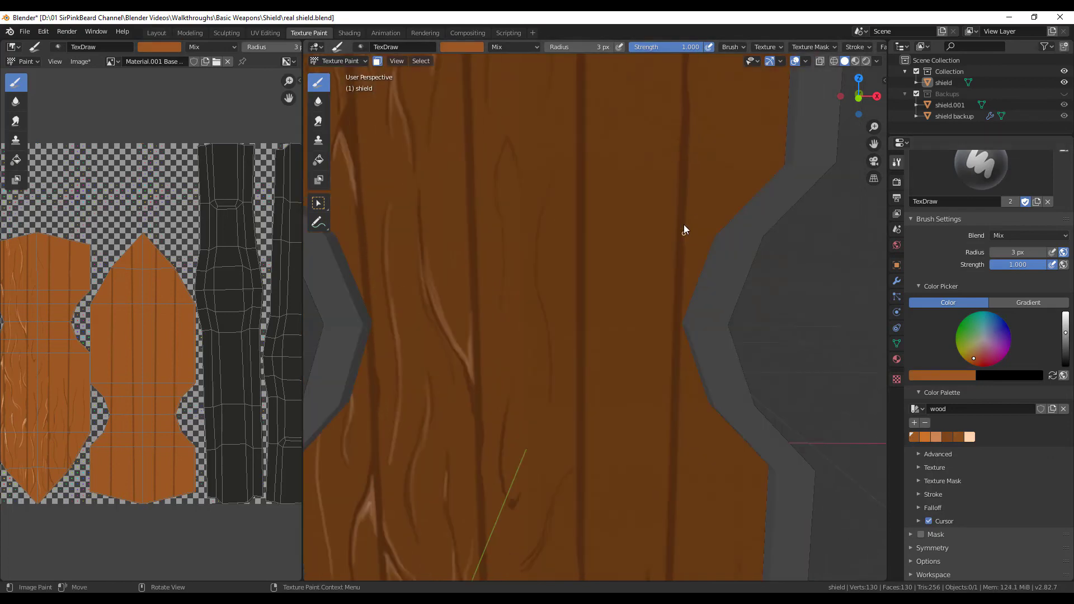
pyautogui.press('f')
pyautogui.keyDown('shift'); pyautogui.moveTo(678, 455); pyautogui.dragTo(679, 387, button='middle'); pyautogui.keyUp('shift')
pyautogui.click(948, 438)
pyautogui.moveTo(590, 269); pyautogui.dragTo(589, 292)
pyautogui.keyDown('shift'); pyautogui.moveTo(676, 418); pyautogui.dragTo(666, 352, button='middle'); pyautogui.keyUp('shift')
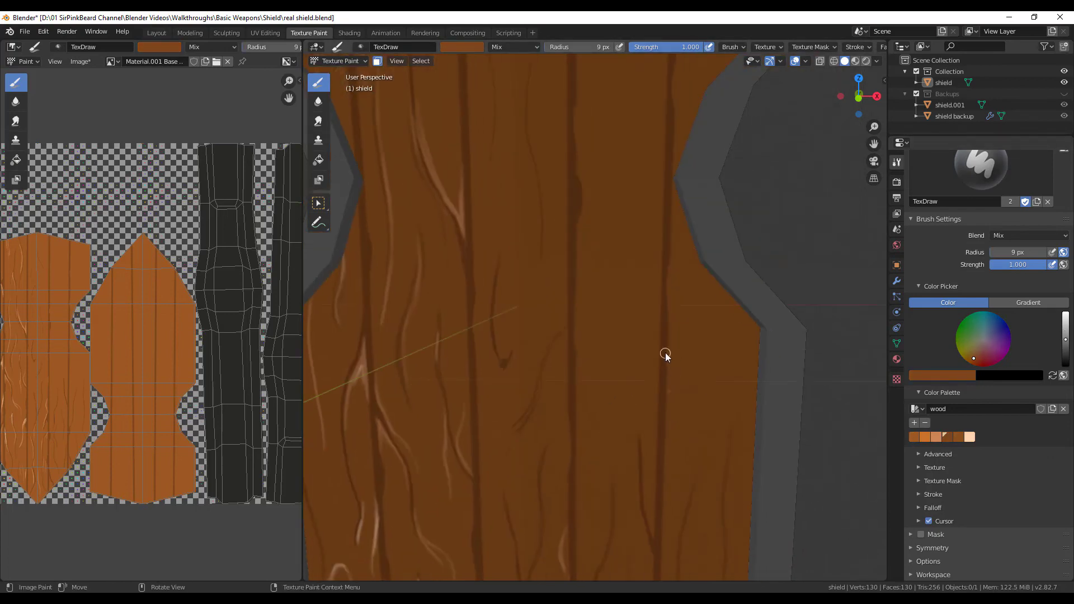
pyautogui.moveTo(668, 355); pyautogui.dragTo(668, 394)
pyautogui.keyDown('shift'); pyautogui.moveTo(670, 410); pyautogui.dragTo(663, 307, button='middle'); pyautogui.keyUp('shift')
# Step: Set the brush radius to 5 px and paint dark grain strokes beside the outer seam and on the edge plank below the notch
pyautogui.press('f')
pyautogui.moveTo(692, 391); pyautogui.dragTo(737, 217)
pyautogui.moveTo(675, 247); pyautogui.dragTo(684, 128)
# Step: Choose light orange and highlight the grain and seams of the two planks beyond the centre plank, below the waist
pyautogui.click(936, 438)
pyautogui.moveTo(739, 215); pyautogui.dragTo(716, 280)
pyautogui.moveTo(639, 358); pyautogui.dragTo(650, 444)
pyautogui.moveTo(670, 253); pyautogui.dragTo(666, 219)
pyautogui.moveTo(666, 219); pyautogui.dragTo(596, 224, button='middle')
pyautogui.keyDown('shift'); pyautogui.moveTo(608, 506); pyautogui.dragTo(586, 304, button='middle'); pyautogui.keyUp('shift')
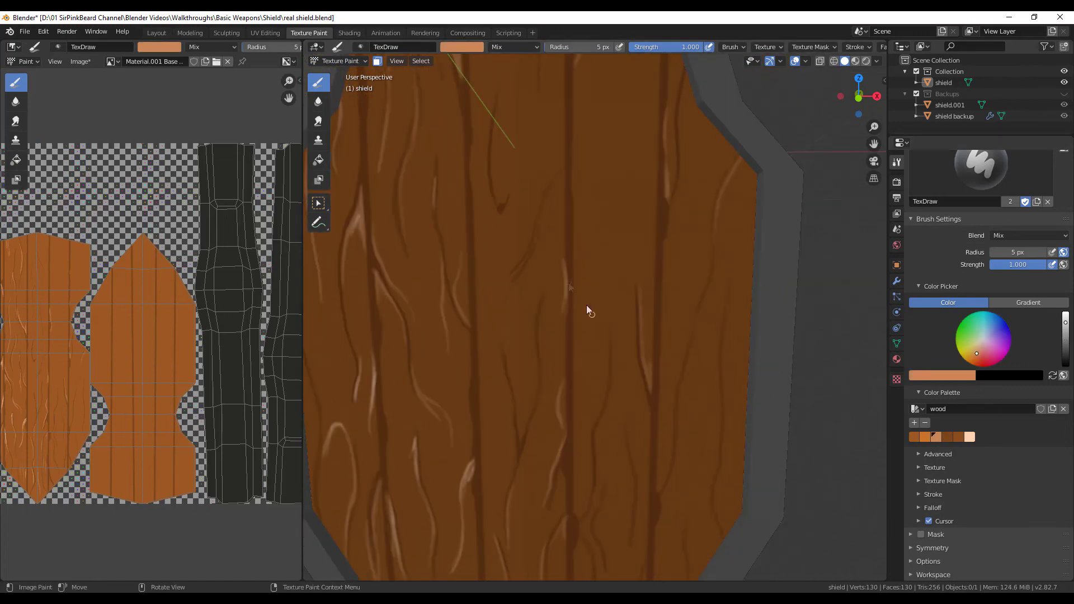
pyautogui.moveTo(562, 270); pyautogui.dragTo(564, 297)
# Step: Highlight the forked crack on the upper centre plank with pale peach and touch it up with the fourth brown
pyautogui.click(914, 438)
pyautogui.scroll(-4, 559, 304)
pyautogui.keyDown('shift'); pyautogui.moveTo(641, 252); pyautogui.dragTo(646, 390, button='middle'); pyautogui.keyUp('shift')
pyautogui.scroll(6, 646, 389)
pyautogui.click(970, 438)
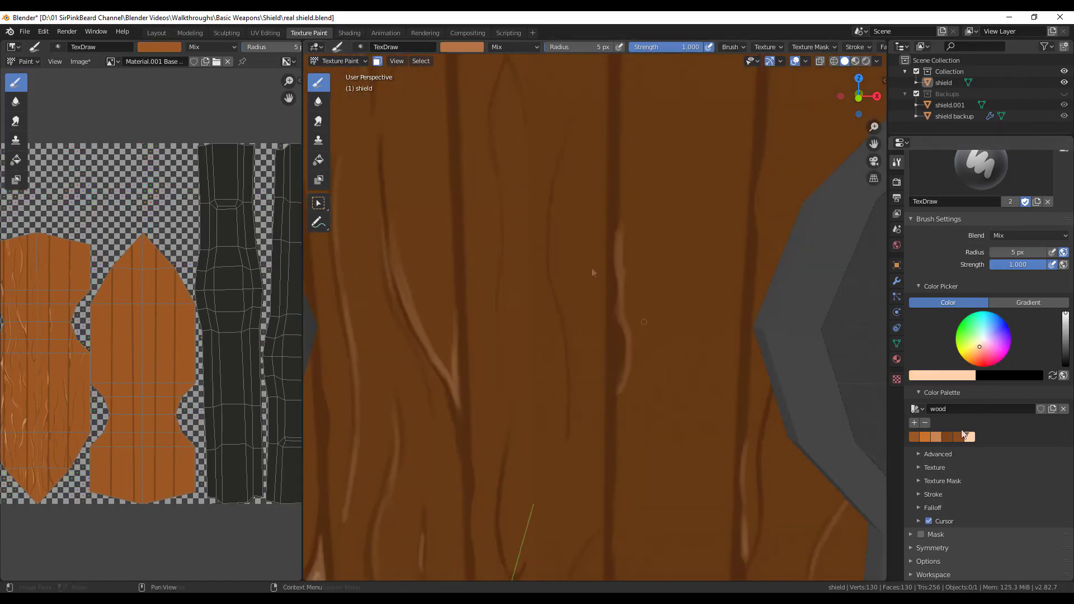
pyautogui.keyDown('shift'); pyautogui.moveTo(592, 268); pyautogui.dragTo(618, 424, button='middle'); pyautogui.keyUp('shift')
pyautogui.moveTo(499, 150); pyautogui.dragTo(530, 231)
pyautogui.moveTo(512, 118); pyautogui.dragTo(510, 184)
pyautogui.moveTo(535, 242); pyautogui.dragTo(551, 305)
pyautogui.click(946, 438)
pyautogui.moveTo(509, 189); pyautogui.dragTo(532, 234)
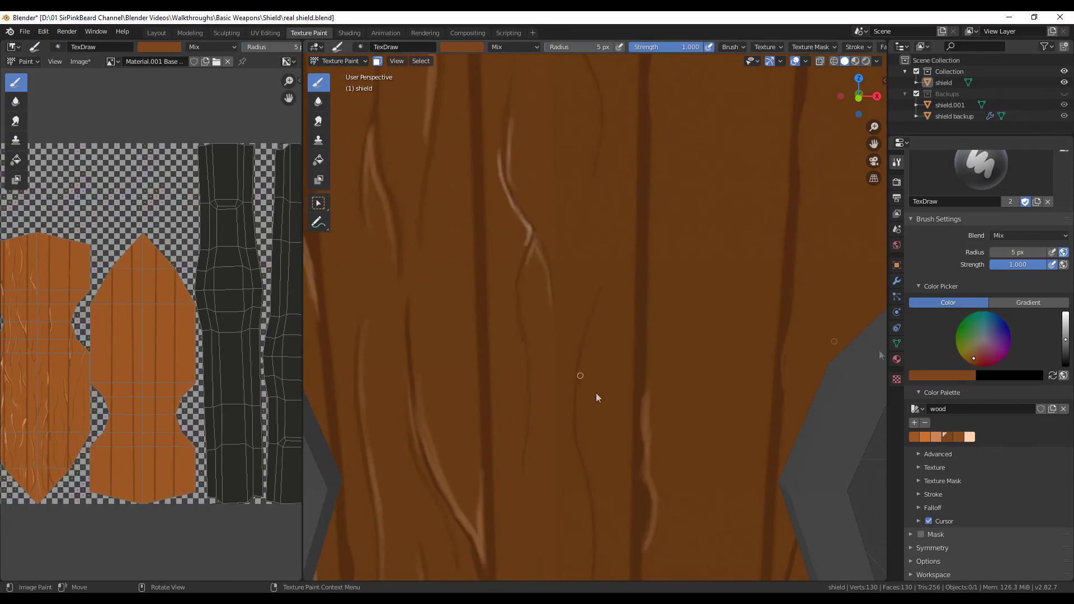
# Step: Choose light orange and highlight the long curved grain lines on the upper half of the centre plank
pyautogui.moveTo(596, 393); pyautogui.dragTo(593, 381, button='middle')
pyautogui.click(936, 437)
pyautogui.moveTo(503, 264); pyautogui.dragTo(513, 388)
pyautogui.moveTo(581, 294); pyautogui.dragTo(585, 454)
pyautogui.keyDown('shift'); pyautogui.moveTo(580, 280); pyautogui.dragTo(601, 531, button='middle'); pyautogui.keyUp('shift')
pyautogui.moveTo(608, 331); pyautogui.dragTo(608, 375)
# Step: Add light orange highlights beside the hooked grain line and nearby curved grain on the centre plank below the waist
pyautogui.scroll(-2, 606, 314)
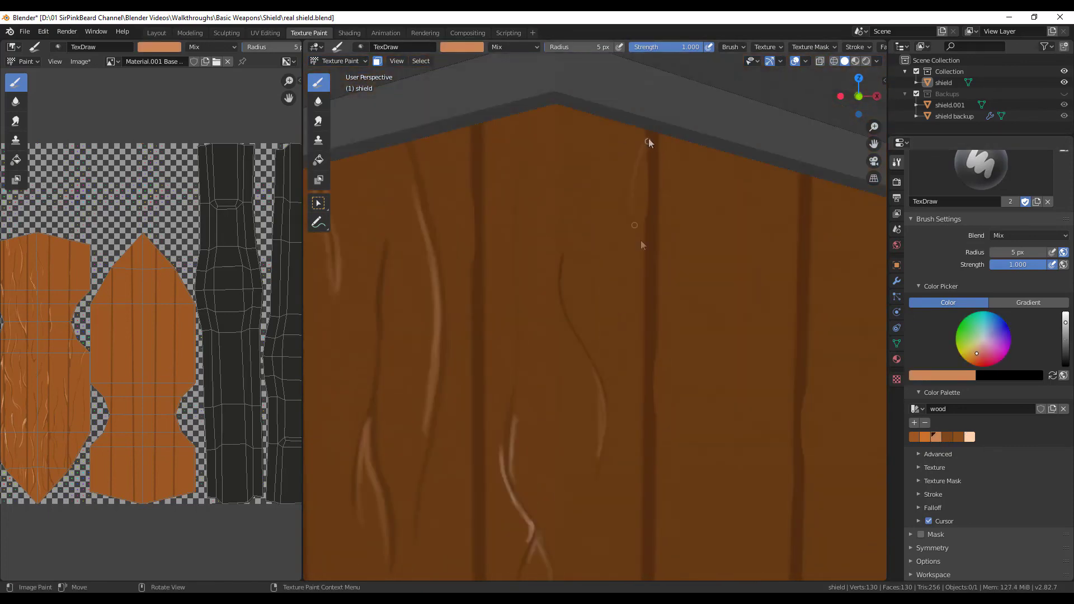
pyautogui.scroll(-3, 655, 300)
pyautogui.scroll(5, 597, 314)
pyautogui.scroll(2, 523, 246)
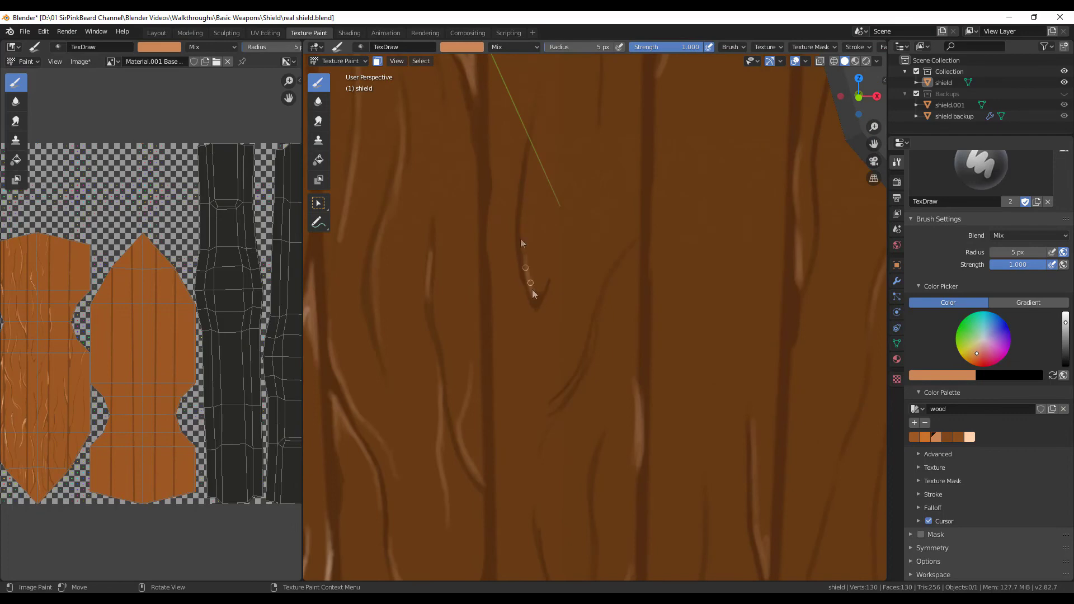
pyautogui.scroll(-4, 679, 415)
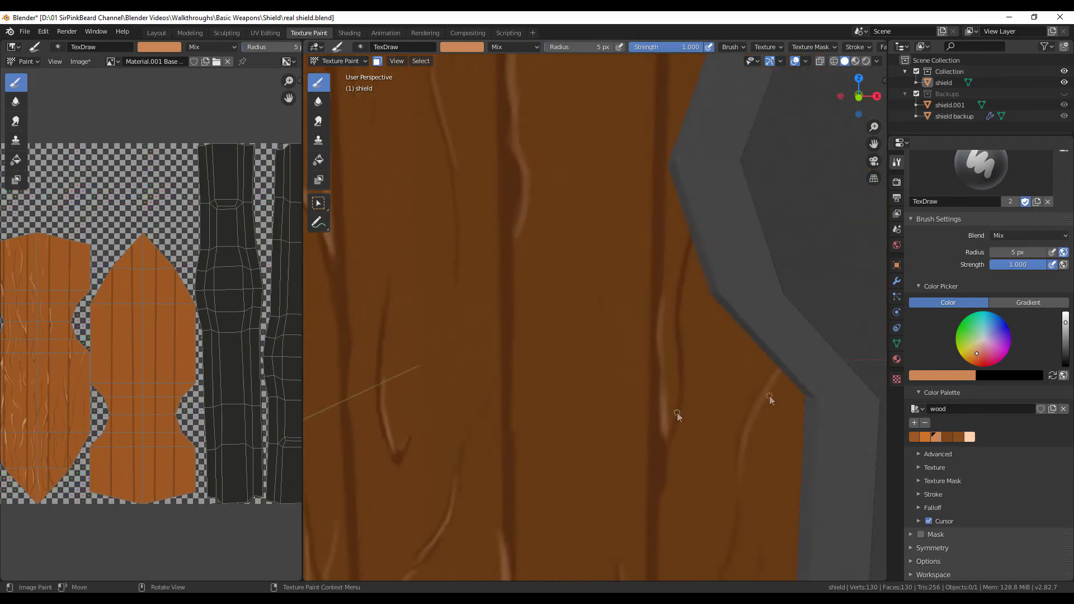
# Step: Paint dark grain lines in the fourth brown with light orange highlights on the two upper planks beyond the centre plank
pyautogui.press('s')
pyautogui.keyDown('shift'); pyautogui.moveTo(613, 144); pyautogui.dragTo(614, 213, button='middle'); pyautogui.keyUp('shift')
pyautogui.moveTo(592, 119); pyautogui.dragTo(585, 291)
pyautogui.click(935, 436)
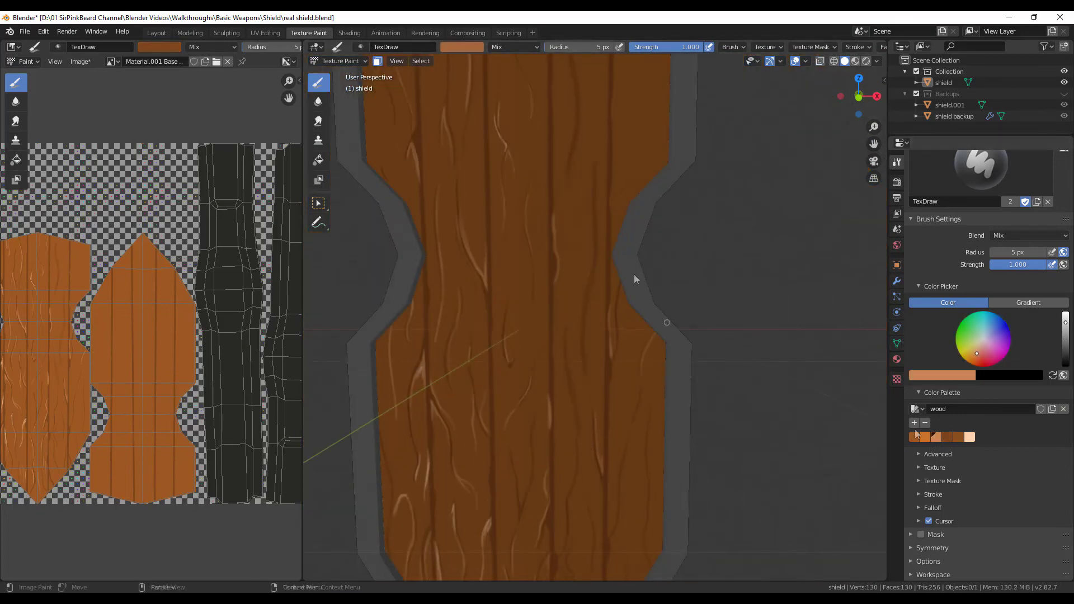
pyautogui.click(947, 437)
pyautogui.moveTo(658, 149); pyautogui.dragTo(640, 302)
pyautogui.click(936, 436)
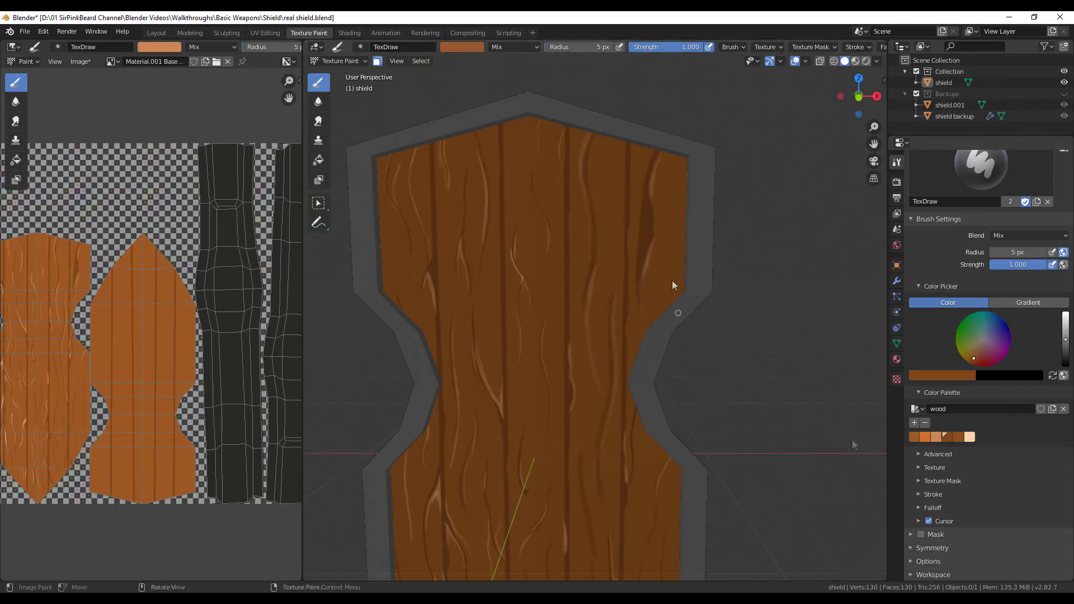
# Step: Highlight the grain on the lower outer planks near the shield's tapering edge with light orange
pyautogui.scroll(-7, 556, 439)
pyautogui.scroll(10, 539, 428)
pyautogui.moveTo(565, 310); pyautogui.dragTo(575, 412, button='middle')
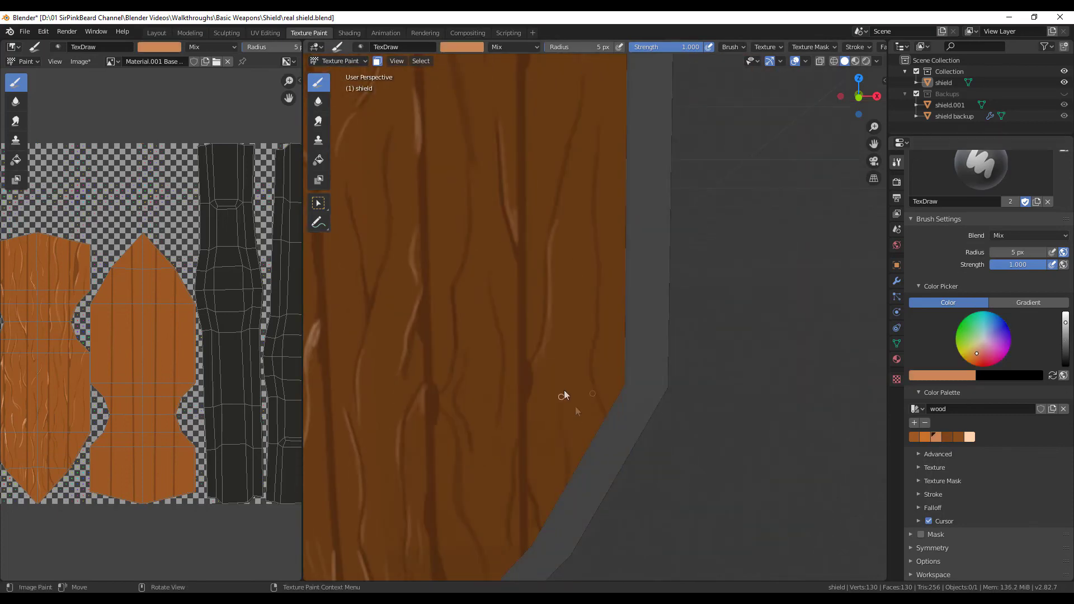
pyautogui.scroll(-3, 541, 290)
pyautogui.keyDown('shift'); pyautogui.moveTo(542, 290); pyautogui.dragTo(521, 484, button='middle'); pyautogui.keyUp('shift')
# Step: Add small dark grain marks with the fourth brown at a 3 px brush radius, and switch back to light orange
pyautogui.click(948, 436)
pyautogui.press('f')
pyautogui.click(556, 355)
pyautogui.moveTo(561, 366)
pyautogui.mouseDown()
pyautogui.moveTo(585, 330)
pyautogui.moveTo(560, 372)
pyautogui.mouseUp()
pyautogui.click(936, 436)
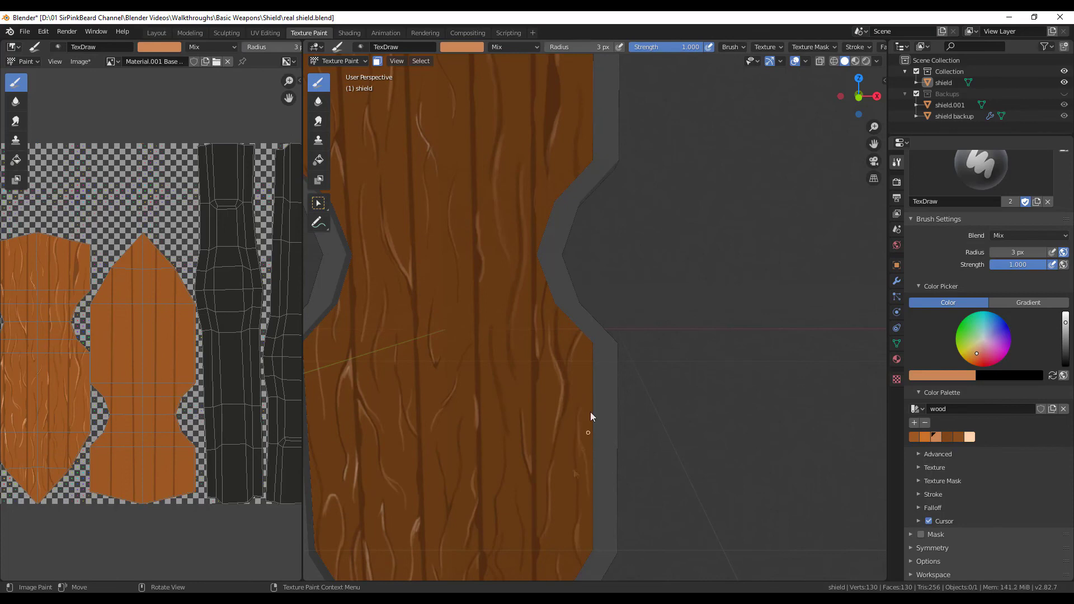
# Step: Save the Blender file and the painted texture image
pyautogui.moveTo(591, 417); pyautogui.dragTo(637, 248, button='middle')
pyautogui.scroll(-5, 643, 498)
pyautogui.keyDown('shift'); pyautogui.moveTo(642, 498); pyautogui.dragTo(684, 407, button='middle'); pyautogui.keyUp('shift')
pyautogui.scroll(1, 685, 406)
pyautogui.hotkey('ctrl', 's')
pyautogui.hotkey('alt', 's')
# Step: Check the UV layout, and examine the painted shield in the Layout workspace with material preview shading
pyautogui.click(265, 33)
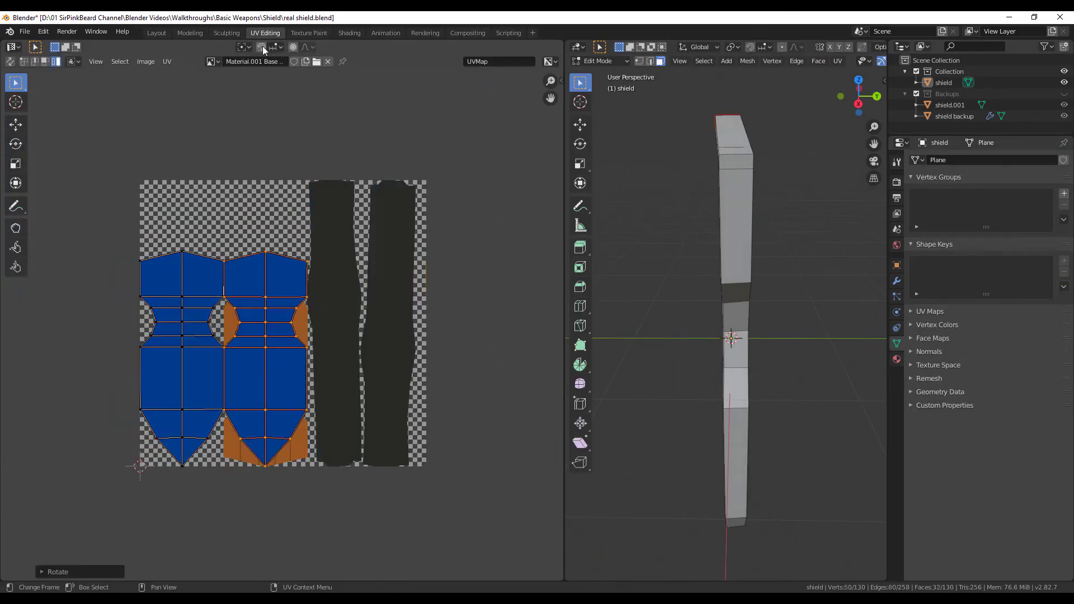
pyautogui.click(309, 33)
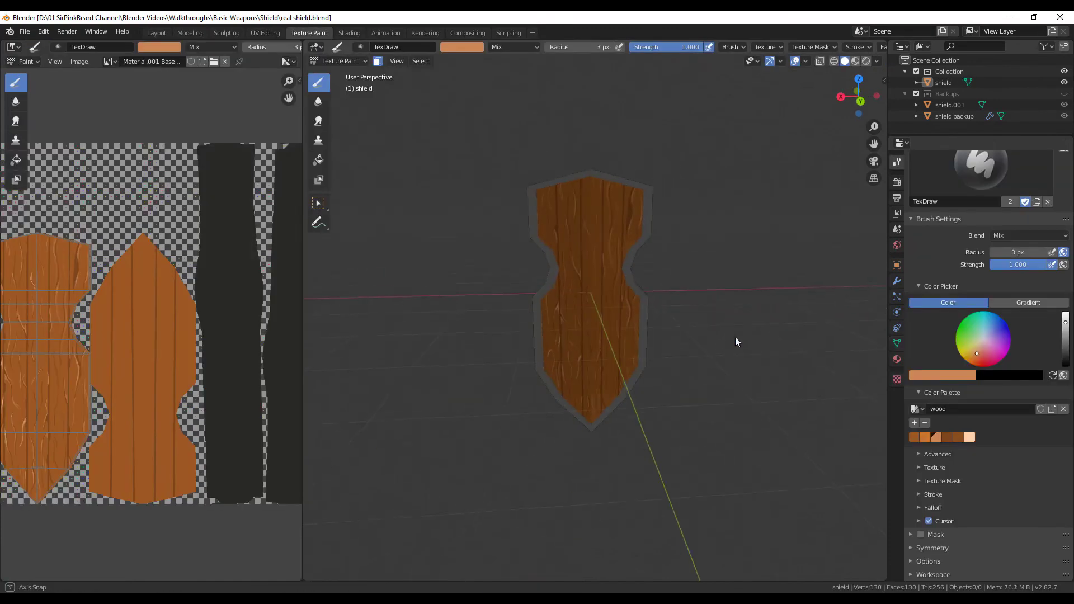
pyautogui.moveTo(736, 336); pyautogui.dragTo(616, 342, button='middle')
pyautogui.scroll(4, 521, 348)
pyautogui.scroll(-3, 522, 348)
pyautogui.moveTo(522, 348)
pyautogui.mouseDown(button='middle')
pyautogui.moveTo(401, 250)
pyautogui.moveTo(648, 251)
pyautogui.mouseUp(button='middle')
pyautogui.scroll(-2, 401, 251)
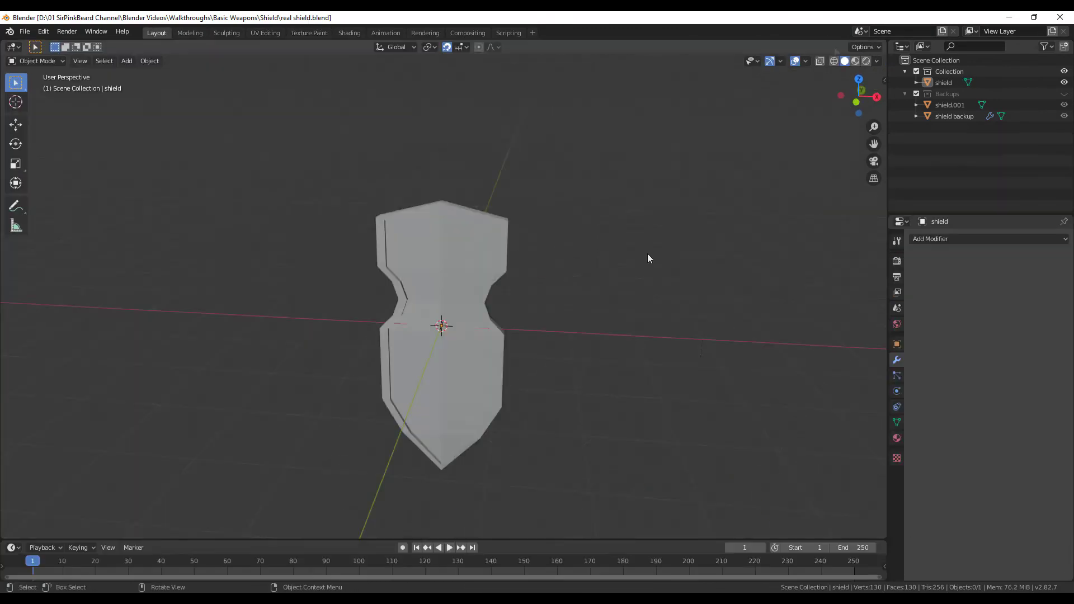
pyautogui.scroll(3, 437, 227)
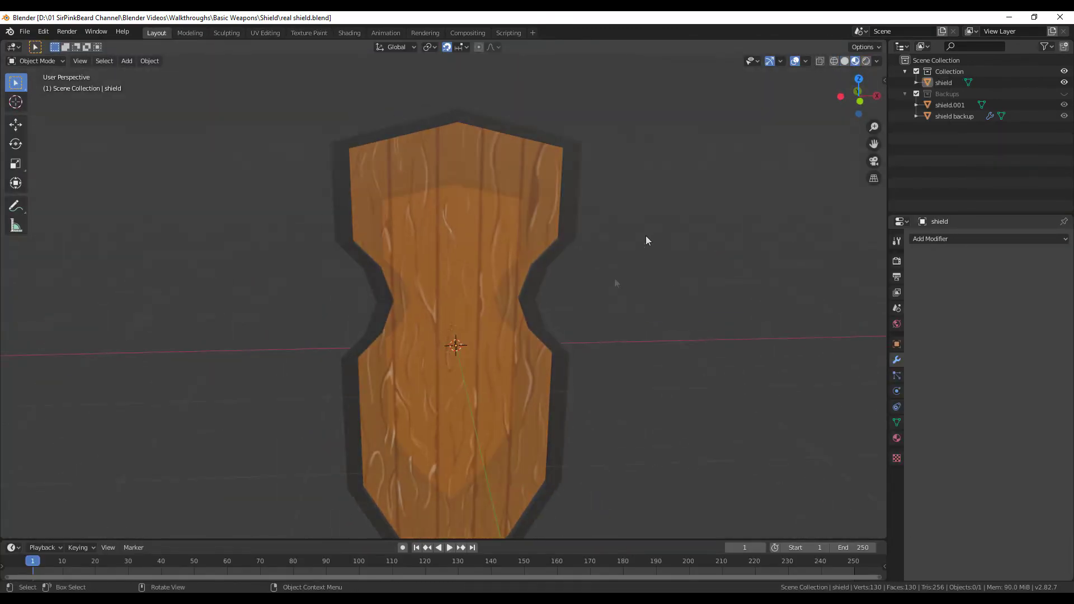
pyautogui.scroll(-3, 615, 277)
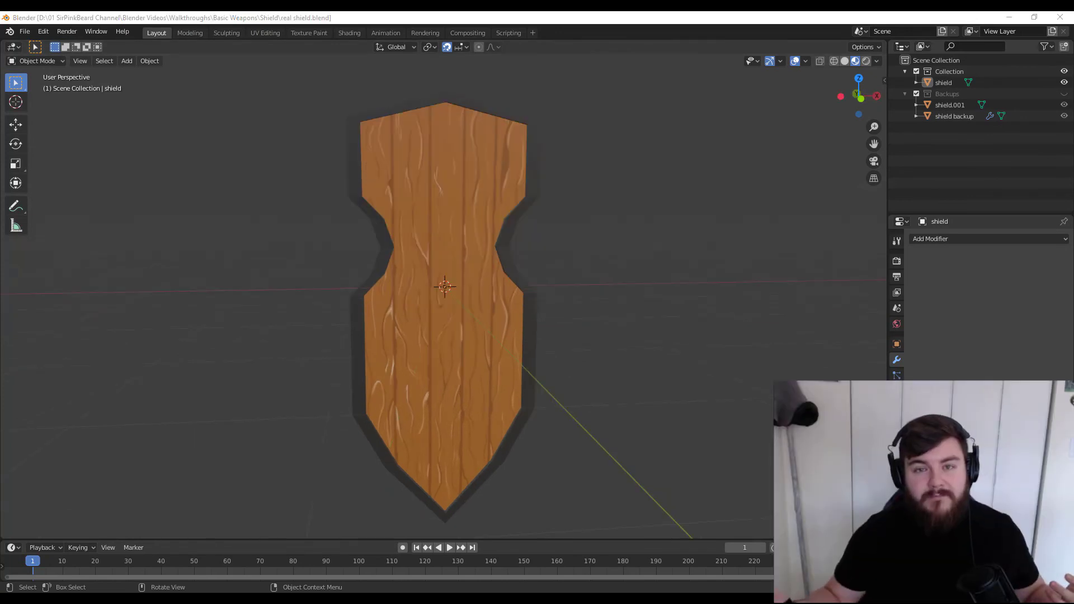